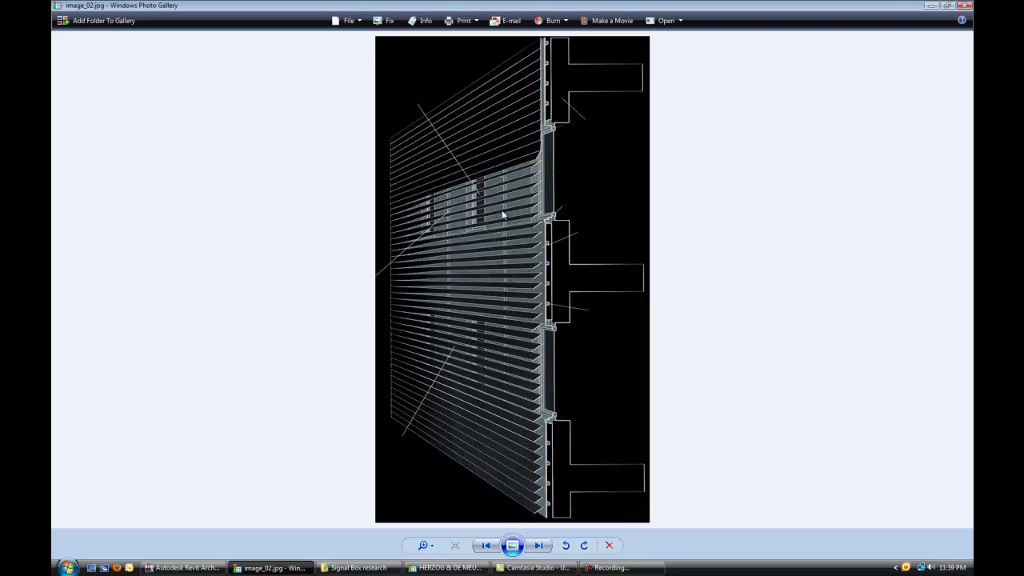
View the louver twist diagram, switch to Revit and create a family from the Curtain Panel Pattern Based.rft template
{"action": "key", "text": "Right"}
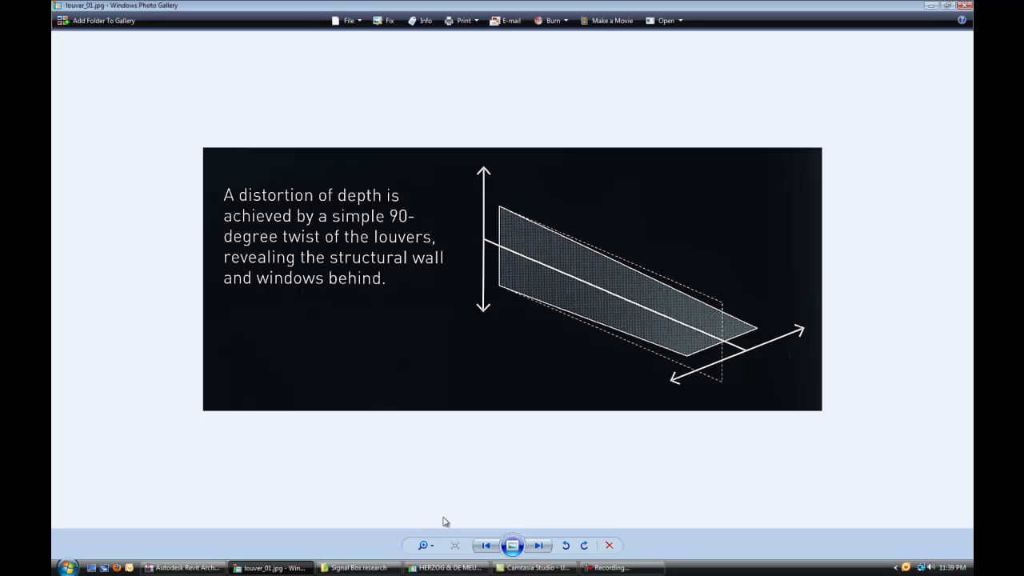
{"action": "left_click", "coordinate": [186, 564]}
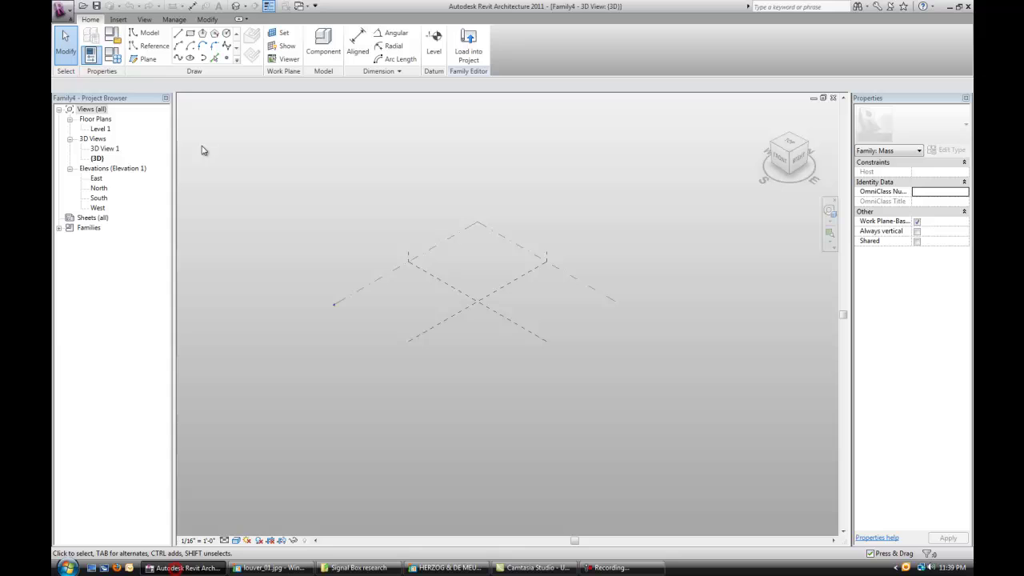
{"action": "left_click", "coordinate": [64, 10]}
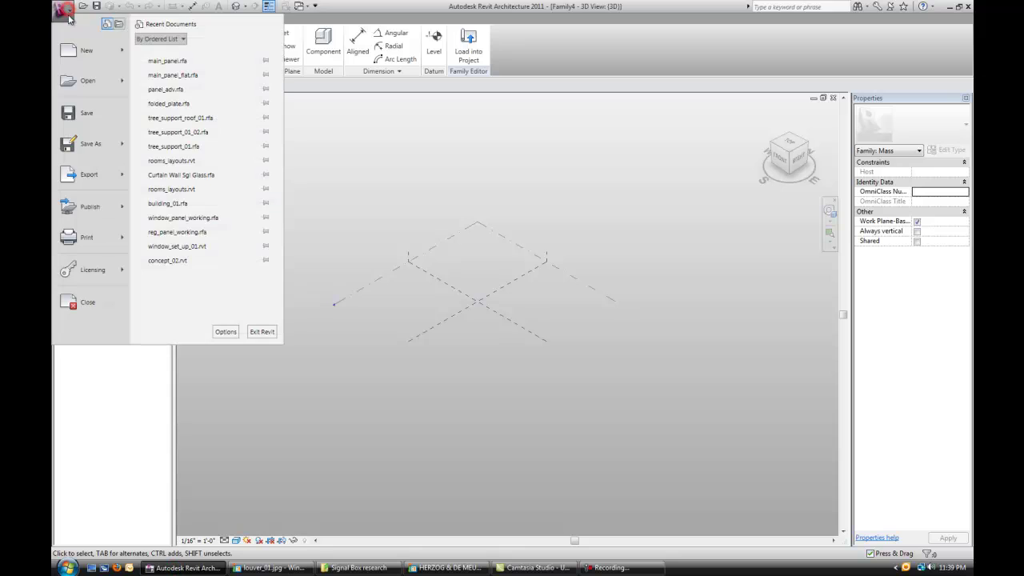
{"action": "left_click", "coordinate": [119, 50]}
{"action": "left_click", "coordinate": [196, 92]}
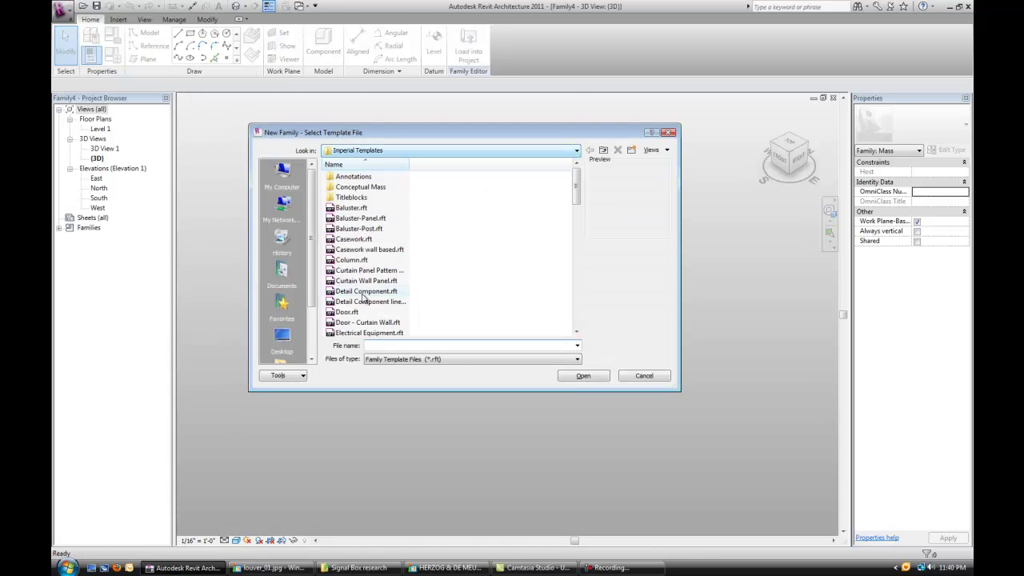
{"action": "left_click", "coordinate": [359, 270]}
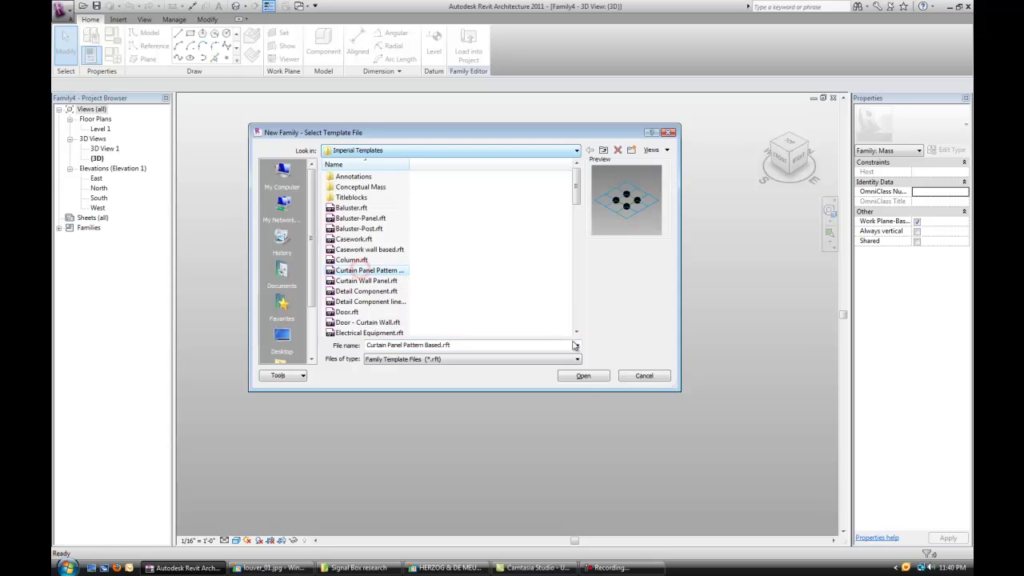
{"action": "left_click", "coordinate": [584, 376]}
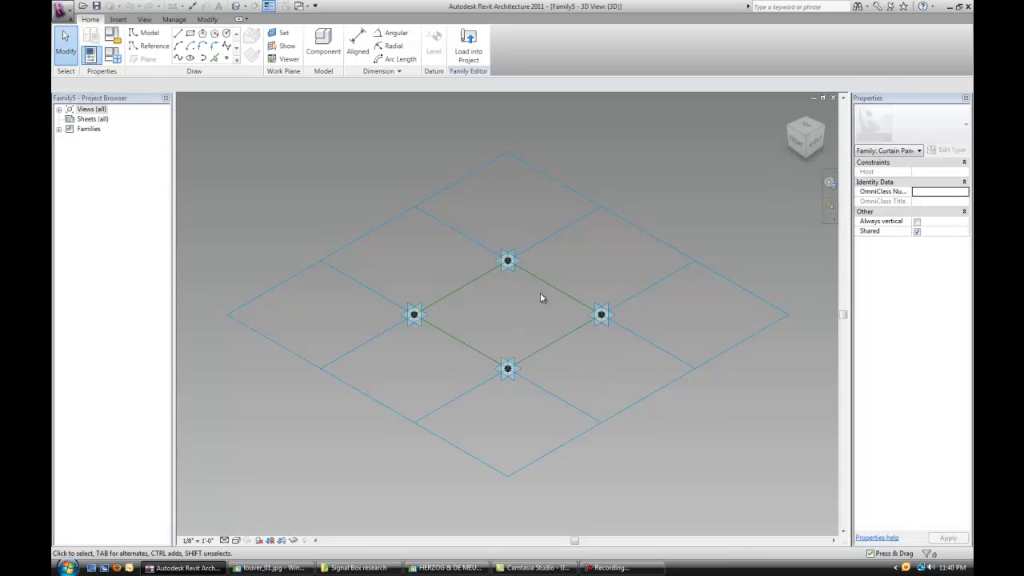
Set the vertical spacing of the rectangular tile pattern grid to 3' 0"
{"action": "scroll", "coordinate": [516, 304], "scroll_direction": "down", "scroll_amount": 2}
{"action": "middle_click_drag", "start_coordinate": [520, 300], "coordinate": [455, 282]}
{"action": "scroll", "coordinate": [456, 282], "scroll_direction": "up", "scroll_amount": 2}
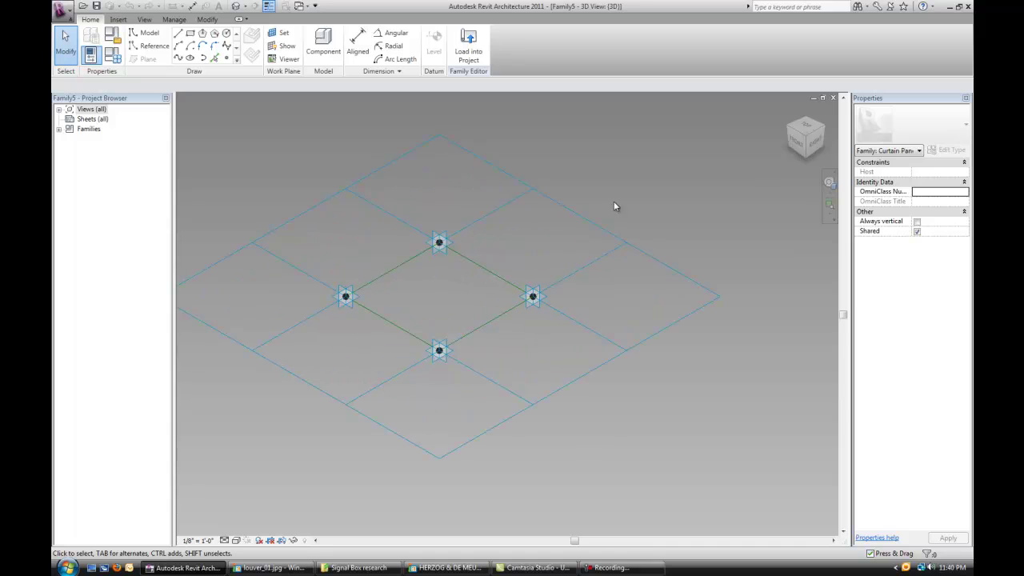
{"action": "left_click", "coordinate": [585, 219]}
{"action": "scroll", "coordinate": [632, 220], "scroll_direction": "down", "scroll_amount": 1}
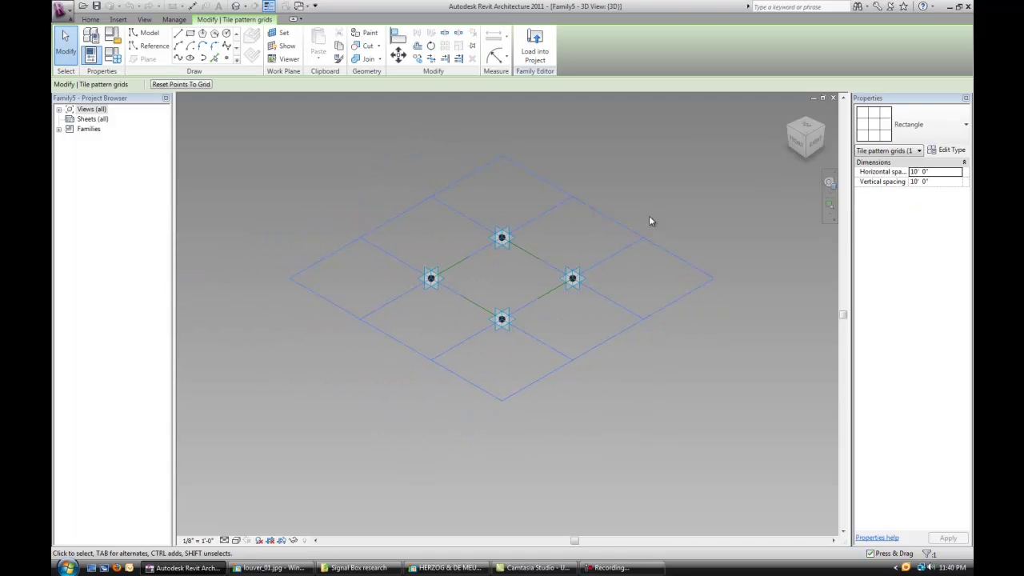
{"action": "key", "text": "Escape"}
{"action": "left_click", "coordinate": [606, 215]}
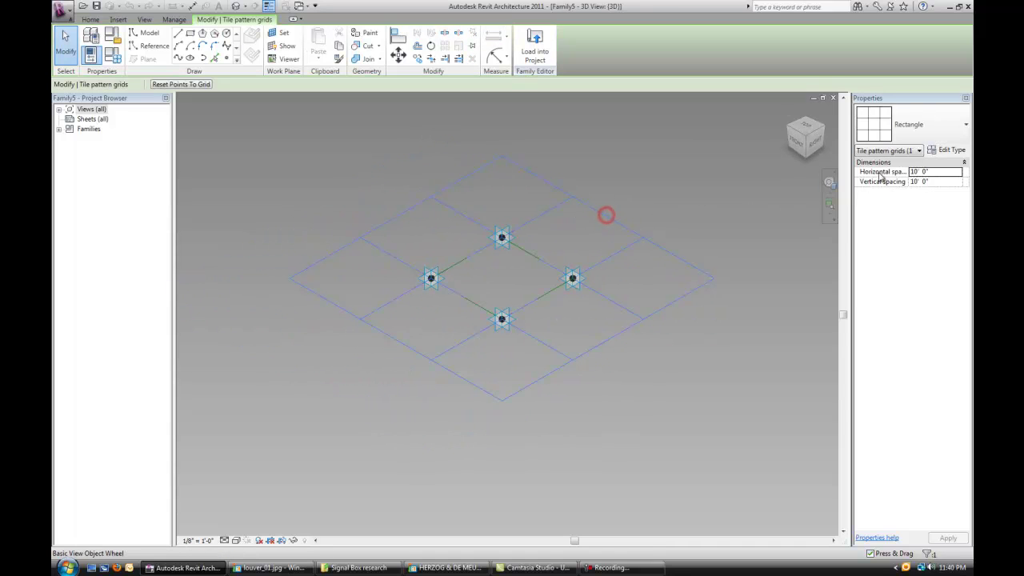
{"action": "left_click", "coordinate": [932, 172]}
{"action": "left_click", "coordinate": [944, 182]}
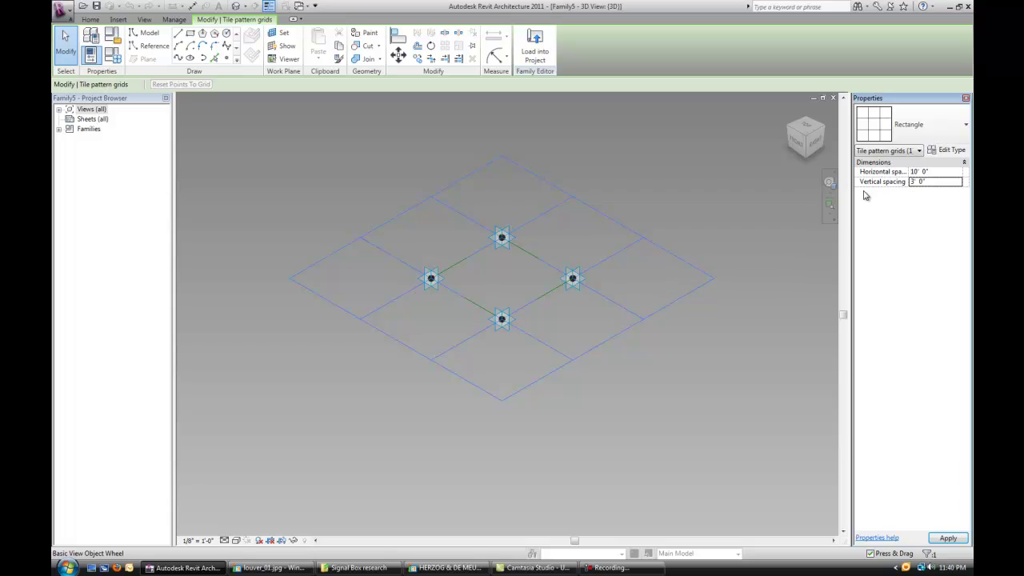
{"action": "left_click", "coordinate": [948, 538]}
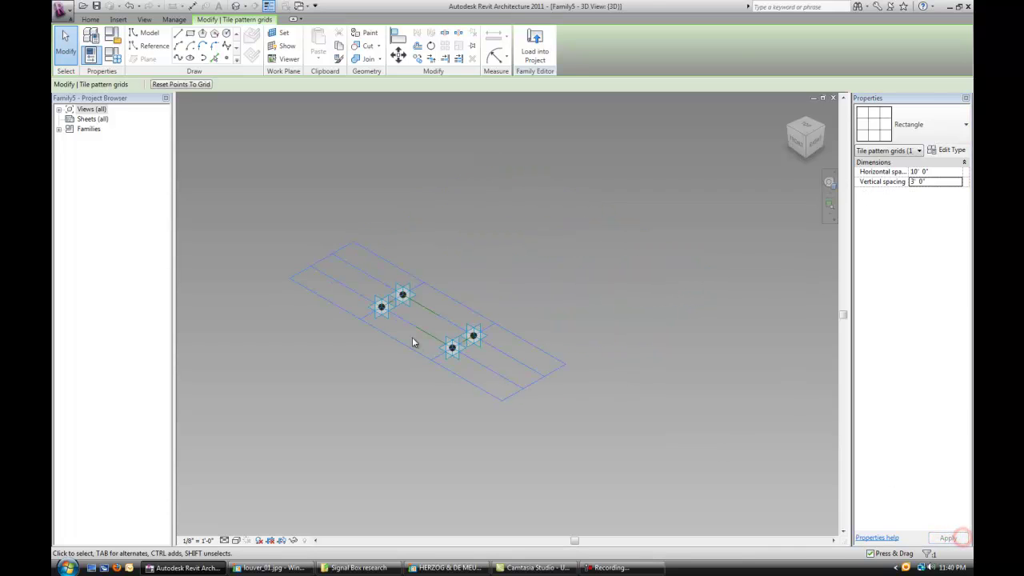
Place reference points on the horizontal work planes of the two adaptive points at the panel's left end
{"action": "middle_click_drag", "start_coordinate": [412, 343], "coordinate": [494, 290], "text": "shift"}
{"action": "scroll", "coordinate": [504, 320], "scroll_direction": "up", "scroll_amount": 3}
{"action": "scroll", "coordinate": [504, 317], "scroll_direction": "up", "scroll_amount": 2}
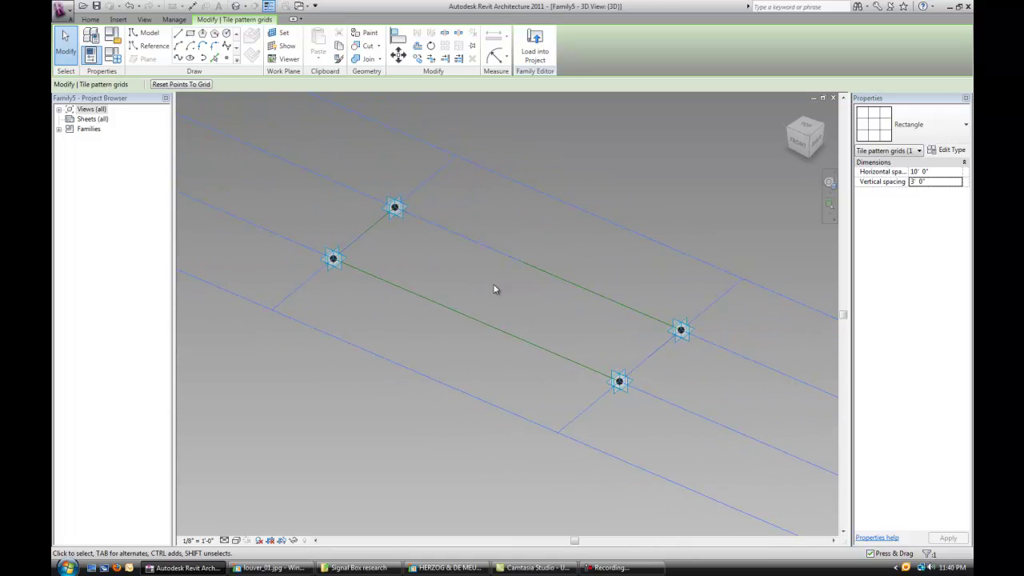
{"action": "scroll", "coordinate": [487, 277], "scroll_direction": "up", "scroll_amount": 1}
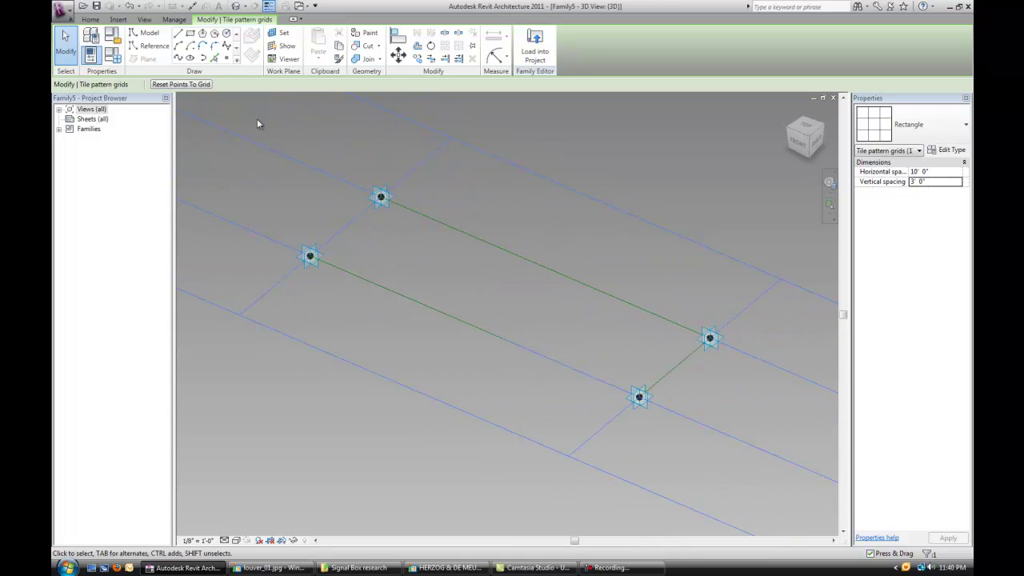
{"action": "left_click", "coordinate": [228, 60]}
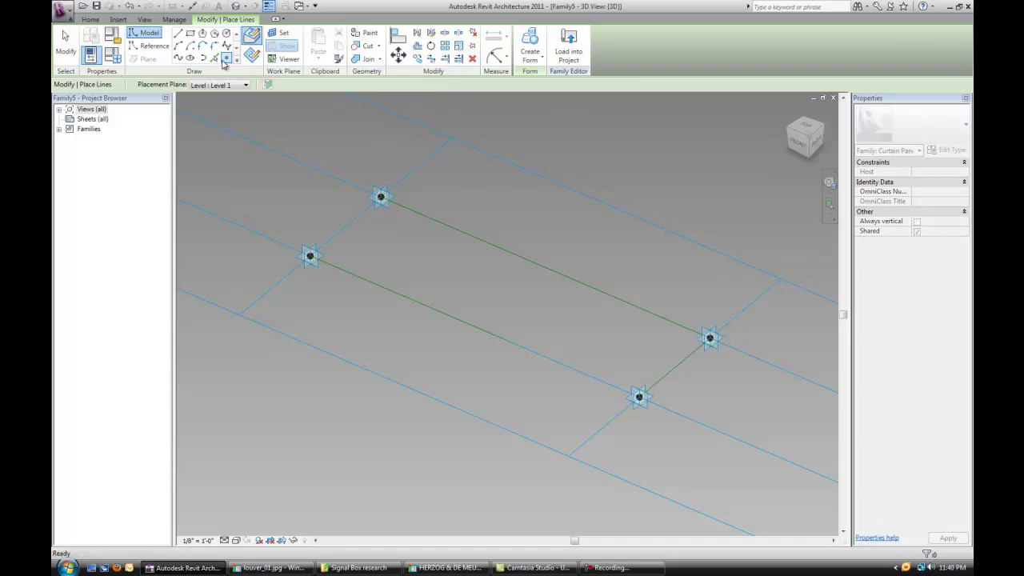
{"action": "left_click", "coordinate": [280, 33]}
{"action": "scroll", "coordinate": [311, 246], "scroll_direction": "up", "scroll_amount": 6}
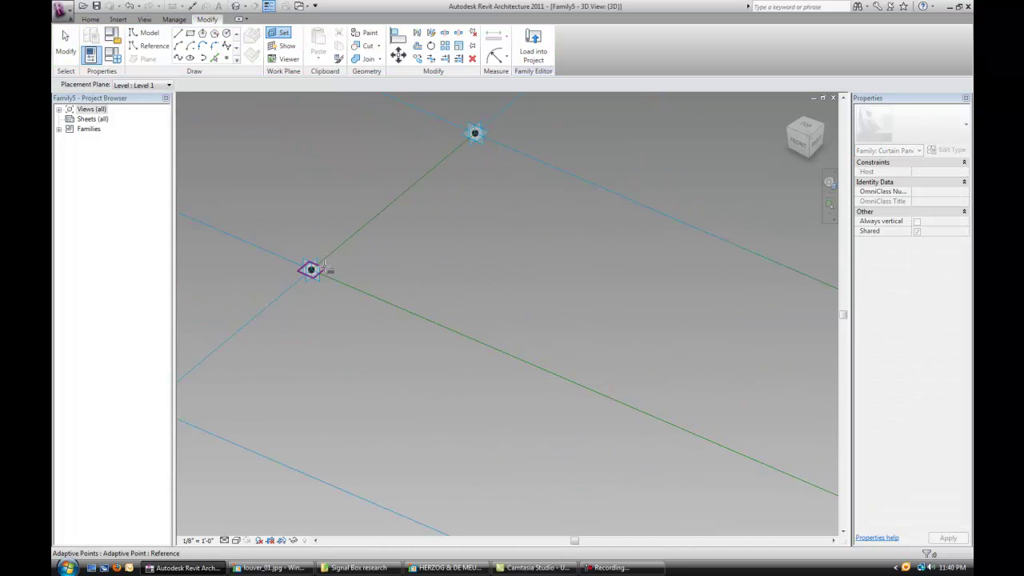
{"action": "left_click", "coordinate": [312, 270]}
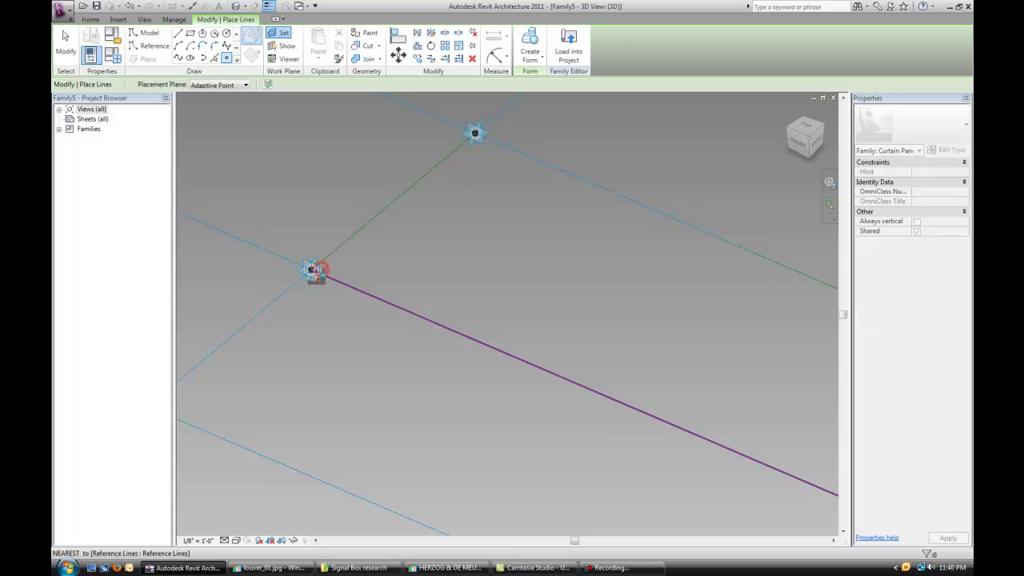
{"action": "middle_click_drag", "start_coordinate": [482, 168], "coordinate": [429, 250]}
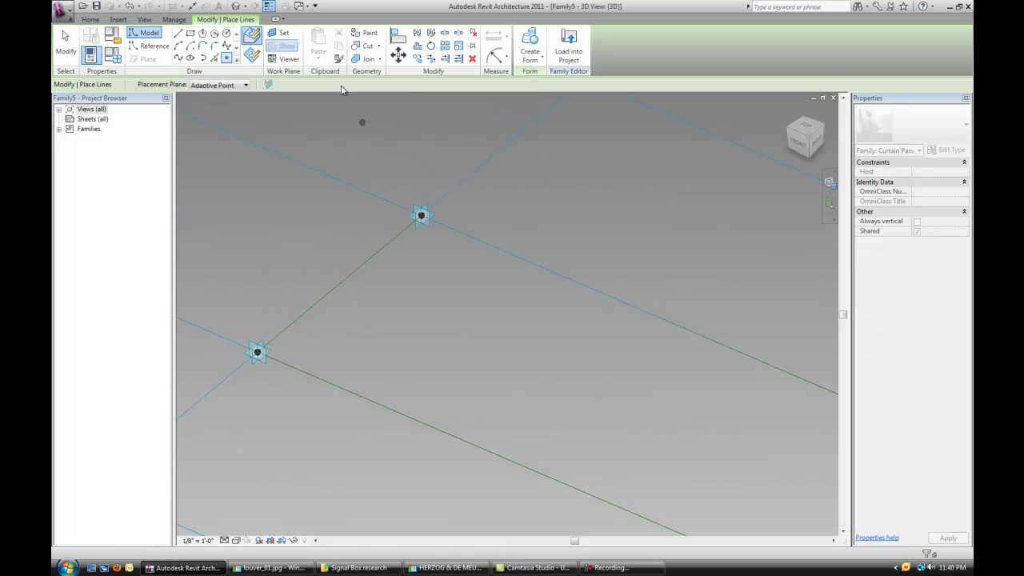
{"action": "left_click", "coordinate": [282, 33]}
{"action": "scroll", "coordinate": [433, 217], "scroll_direction": "up", "scroll_amount": 2}
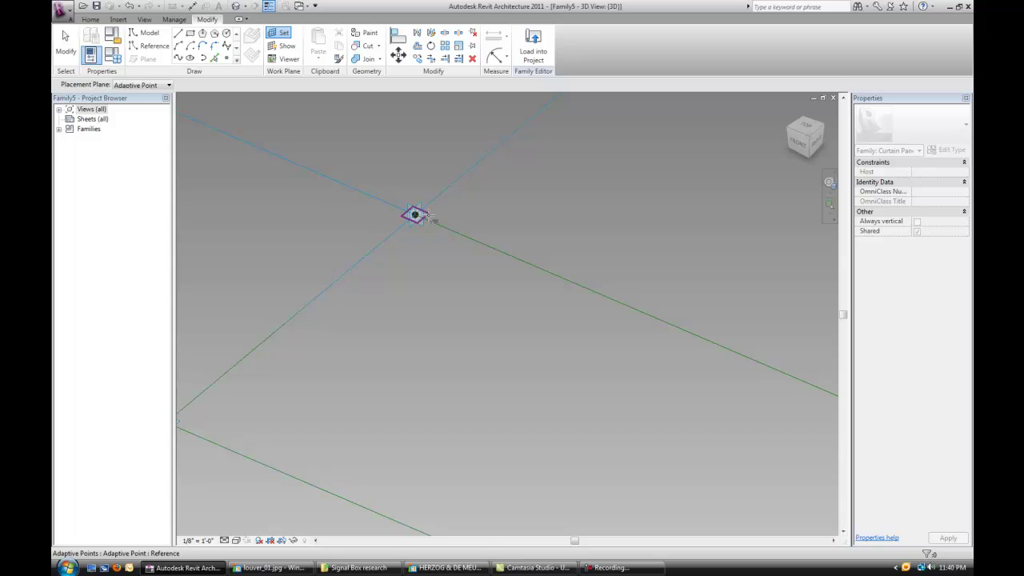
{"action": "left_click", "coordinate": [422, 215]}
Place reference points on the horizontal work planes of the two adaptive points at the panel's right end
{"action": "scroll", "coordinate": [484, 259], "scroll_direction": "down", "scroll_amount": 4}
{"action": "middle_click_drag", "start_coordinate": [484, 259], "coordinate": [303, 186]}
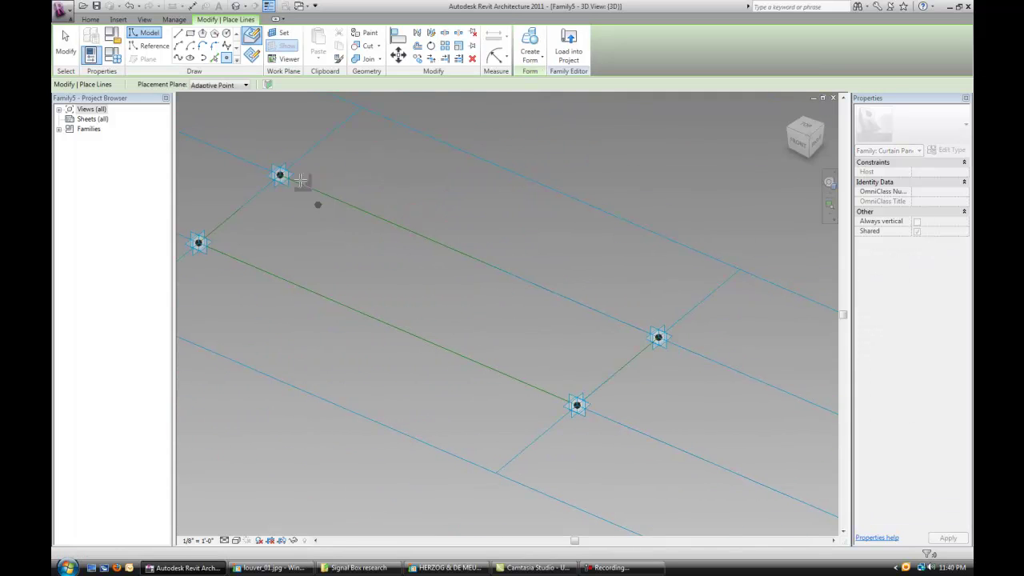
{"action": "left_click", "coordinate": [283, 34]}
{"action": "scroll", "coordinate": [677, 349], "scroll_direction": "up", "scroll_amount": 3}
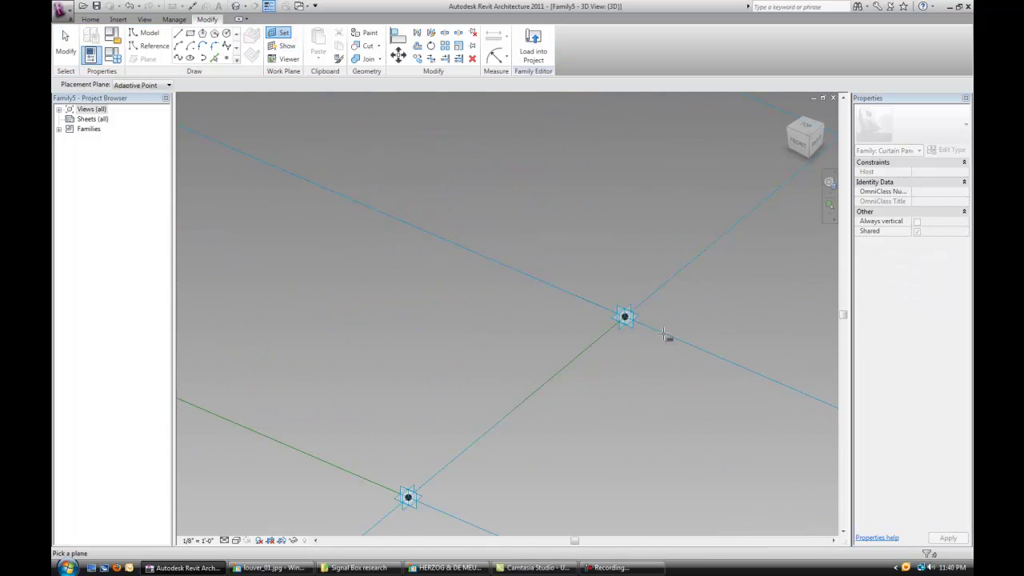
{"action": "left_click", "coordinate": [627, 317]}
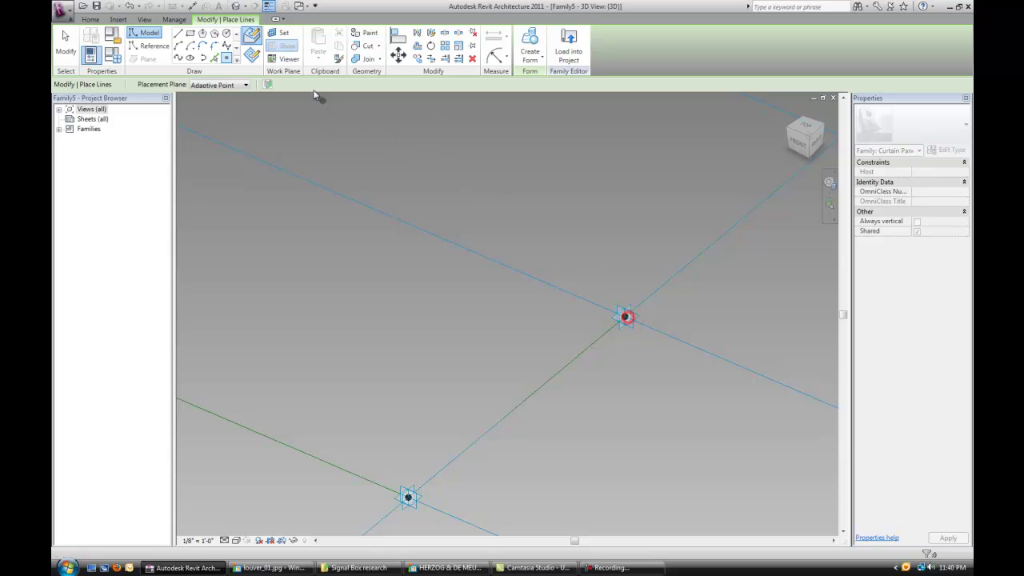
{"action": "left_click", "coordinate": [280, 34]}
{"action": "scroll", "coordinate": [537, 423], "scroll_direction": "down", "scroll_amount": 3}
{"action": "middle_click_drag", "start_coordinate": [537, 422], "coordinate": [612, 301]}
{"action": "scroll", "coordinate": [554, 341], "scroll_direction": "up", "scroll_amount": 4}
{"action": "left_click", "coordinate": [552, 334]}
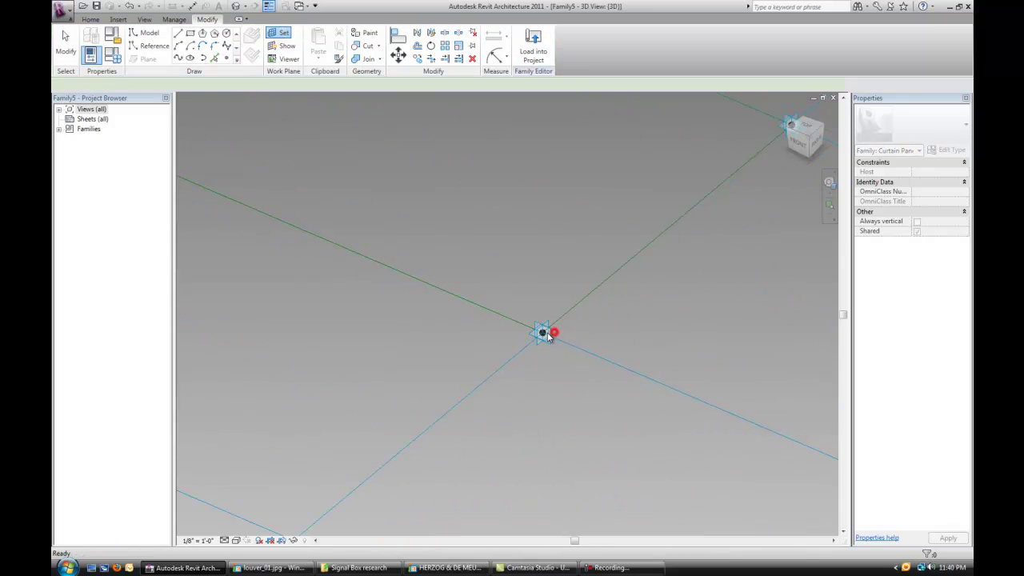
{"action": "scroll", "coordinate": [548, 334], "scroll_direction": "down", "scroll_amount": 3}
{"action": "scroll", "coordinate": [560, 342], "scroll_direction": "up", "scroll_amount": 2}
{"action": "key", "text": "Escape"}
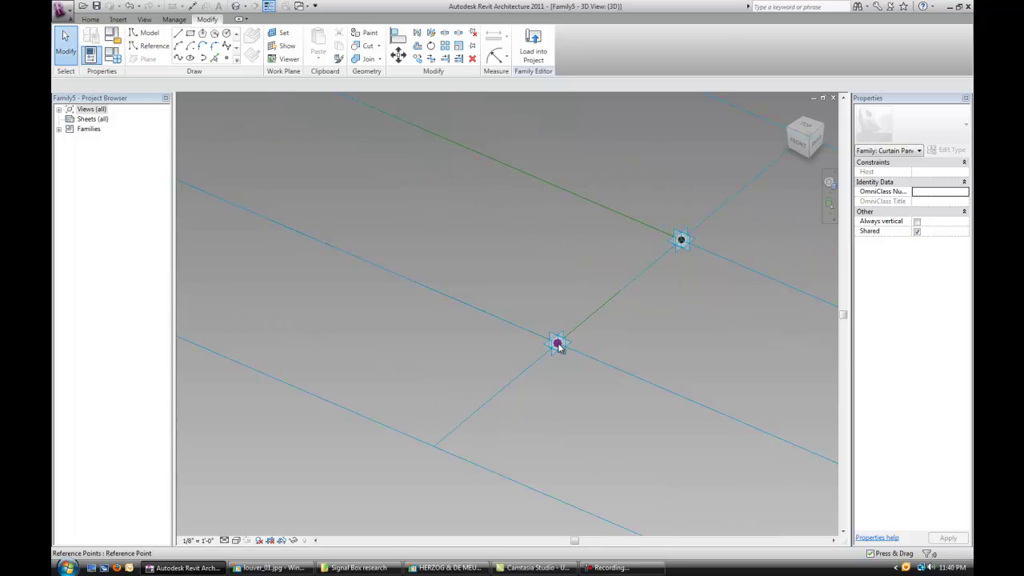
Raise the two hosted reference points at the panel's right end vertically above their adaptive points
{"action": "left_click", "coordinate": [558, 342]}
{"action": "left_click_drag", "start_coordinate": [559, 327], "coordinate": [559, 256]}
{"action": "left_click", "coordinate": [636, 247]}
{"action": "left_click", "coordinate": [682, 240]}
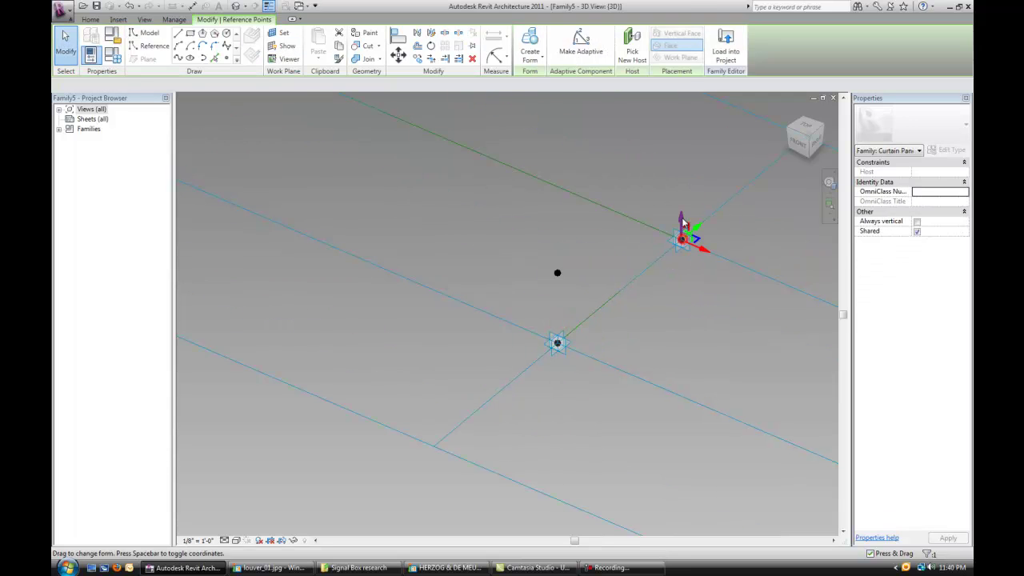
{"action": "left_click_drag", "start_coordinate": [682, 220], "coordinate": [682, 133]}
{"action": "scroll", "coordinate": [644, 240], "scroll_direction": "down", "scroll_amount": 2}
{"action": "middle_click_drag", "start_coordinate": [395, 124], "coordinate": [424, 206]}
{"action": "key", "text": "Escape"}
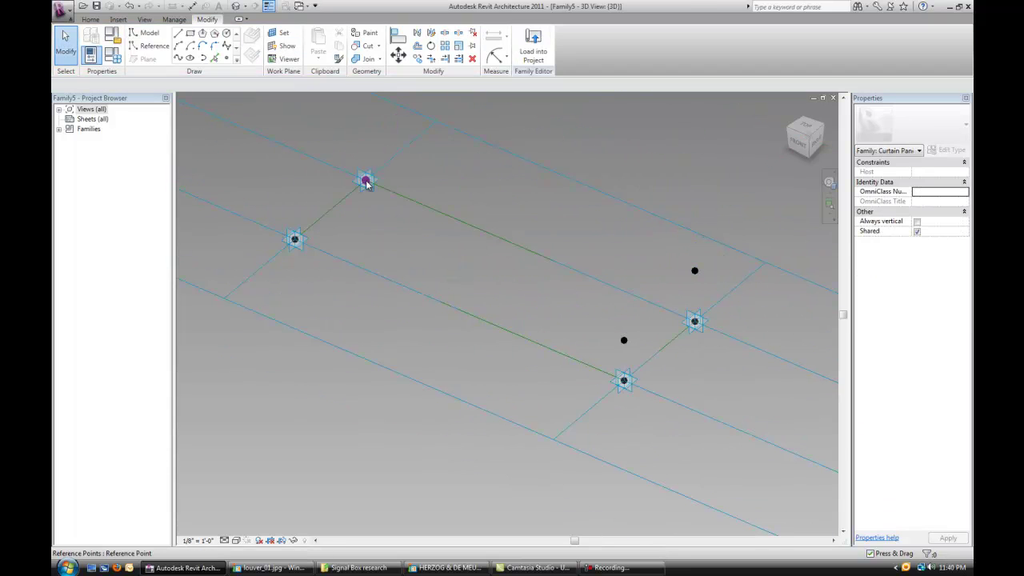
Raise the two hosted reference points at the panel's left end about 1' 3" above their adaptive points
{"action": "left_click", "coordinate": [365, 180]}
{"action": "left_click_drag", "start_coordinate": [366, 168], "coordinate": [365, 142]}
{"action": "key", "text": "Escape"}
{"action": "left_click", "coordinate": [295, 240]}
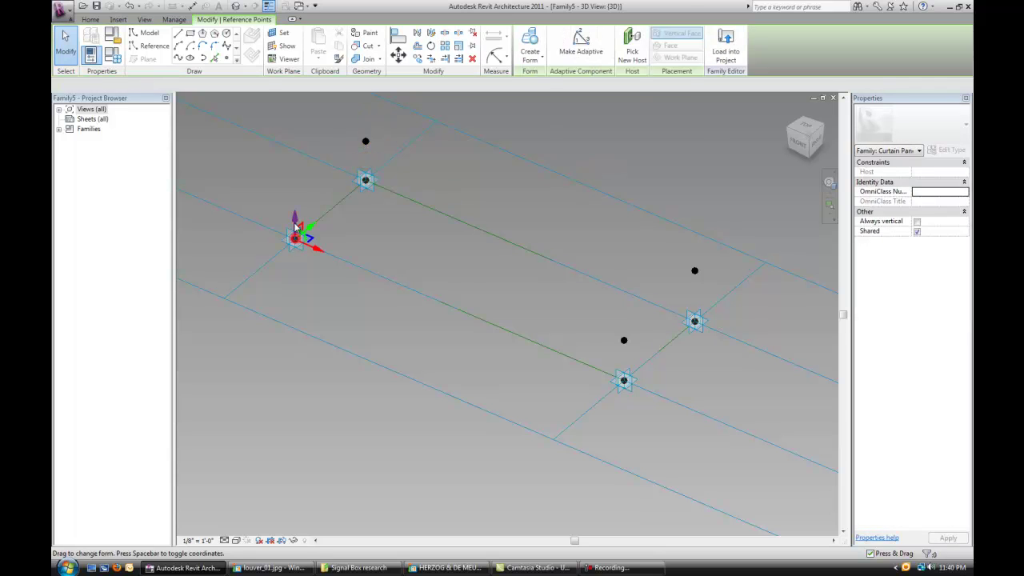
{"action": "left_click_drag", "start_coordinate": [296, 222], "coordinate": [295, 181]}
{"action": "key", "text": "Escape"}
Associate the raised front-left reference point's Offset with a new family type parameter named offset
{"action": "left_click", "coordinate": [297, 198]}
{"action": "left_click", "coordinate": [316, 203]}
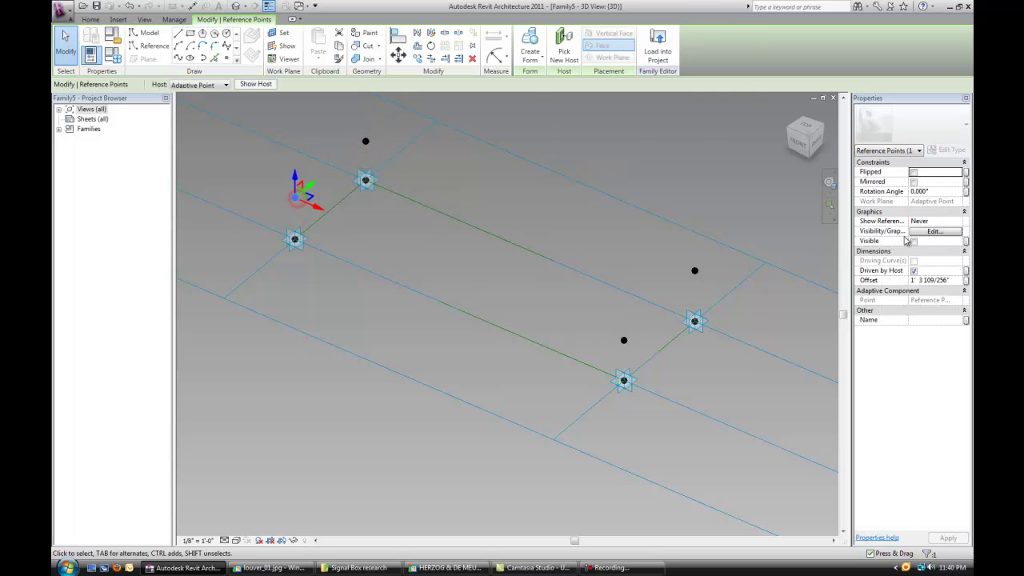
{"action": "left_click", "coordinate": [966, 282]}
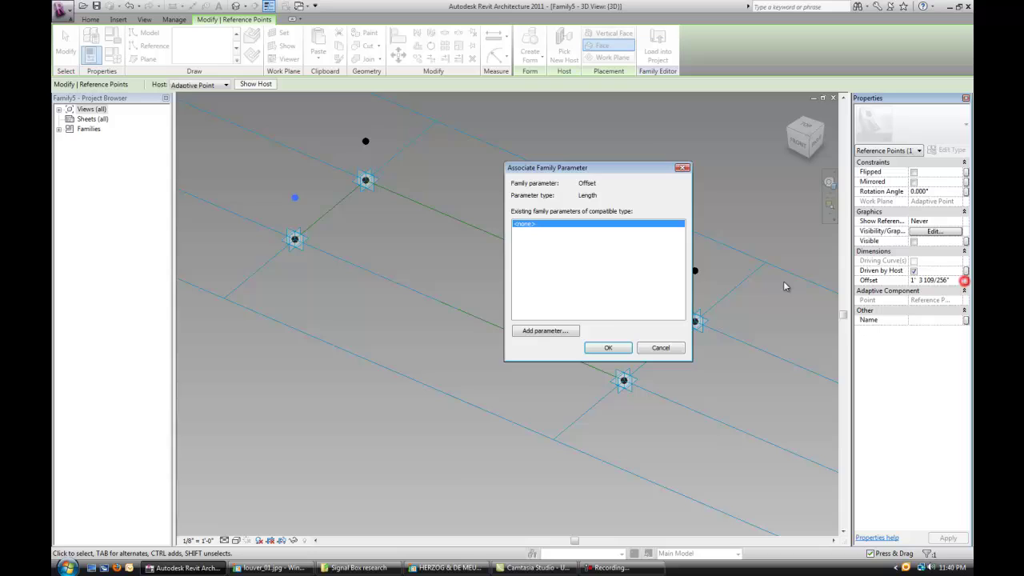
{"action": "left_click", "coordinate": [544, 332]}
{"action": "type", "text": "o"}
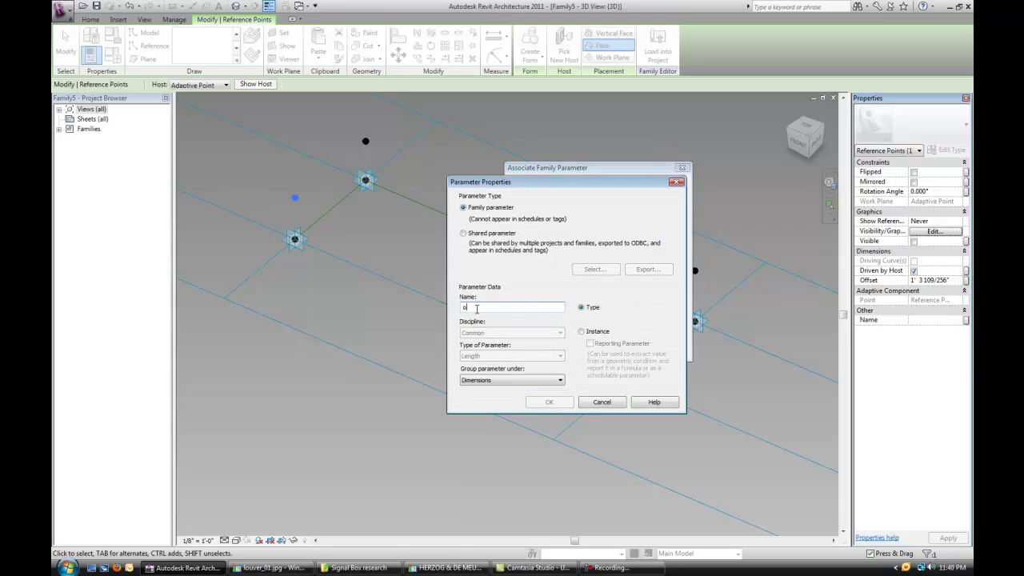
{"action": "type", "text": "ffset"}
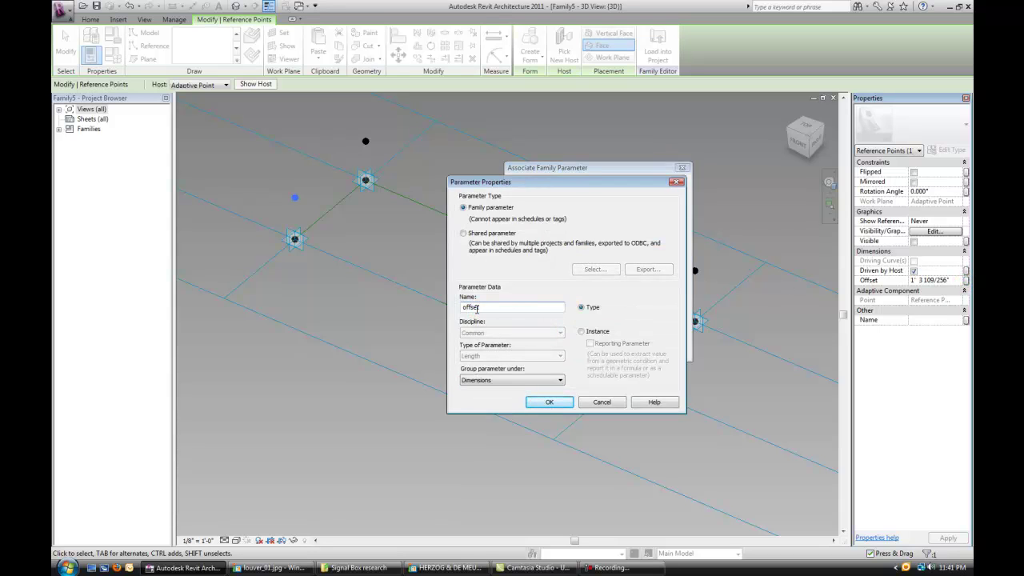
{"action": "left_click", "coordinate": [549, 402]}
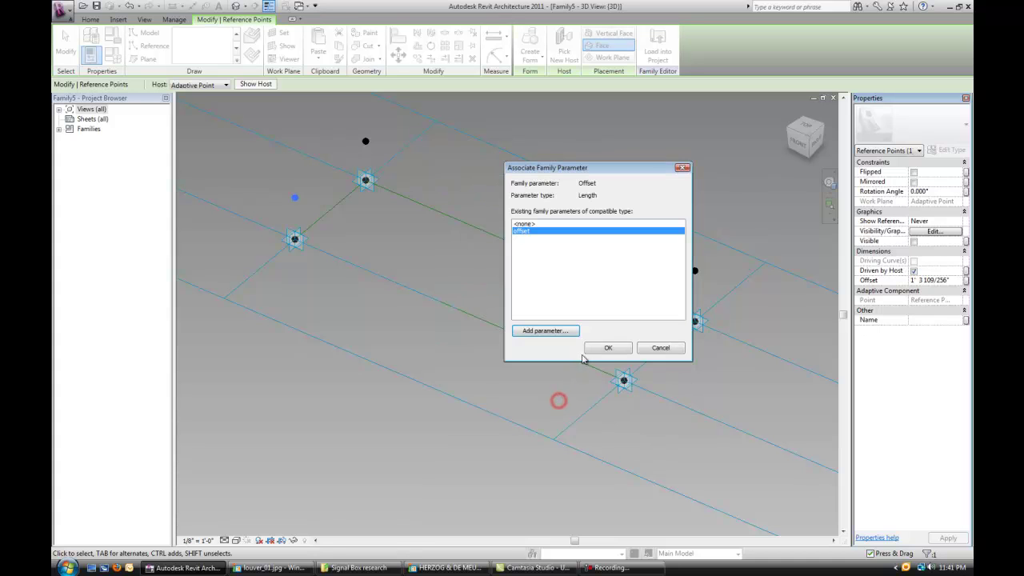
{"action": "left_click", "coordinate": [622, 345]}
Select all four raised reference points and associate their Offset with the existing offset parameter
{"action": "left_click_drag", "start_coordinate": [337, 122], "coordinate": [389, 160]}
{"action": "left_click_drag", "start_coordinate": [260, 176], "coordinate": [327, 234], "text": "ctrl"}
{"action": "left_click_drag", "start_coordinate": [595, 319], "coordinate": [656, 362], "text": "ctrl"}
{"action": "left_click_drag", "start_coordinate": [675, 243], "coordinate": [735, 308], "text": "ctrl"}
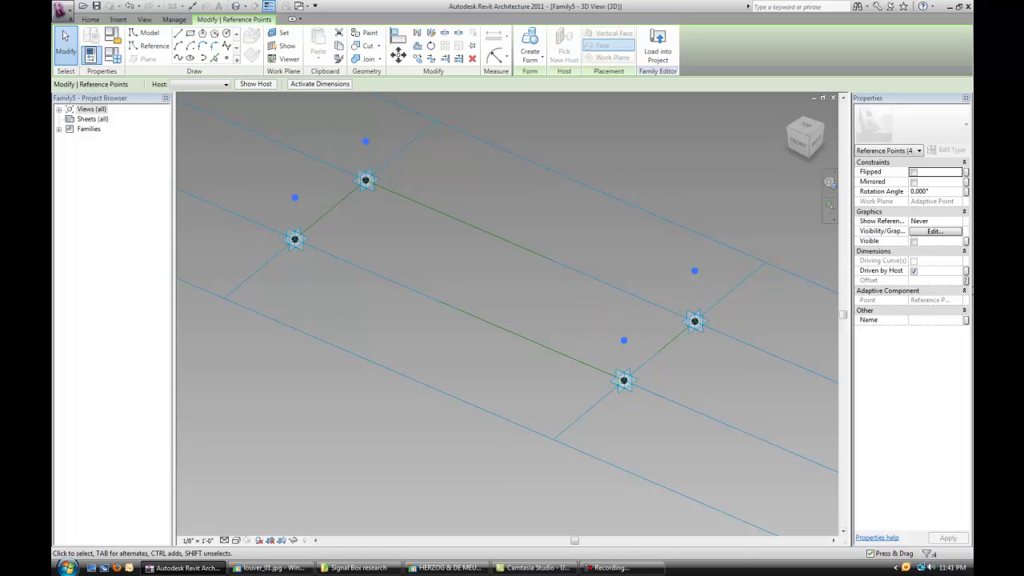
{"action": "left_click", "coordinate": [966, 280]}
{"action": "left_click", "coordinate": [541, 232]}
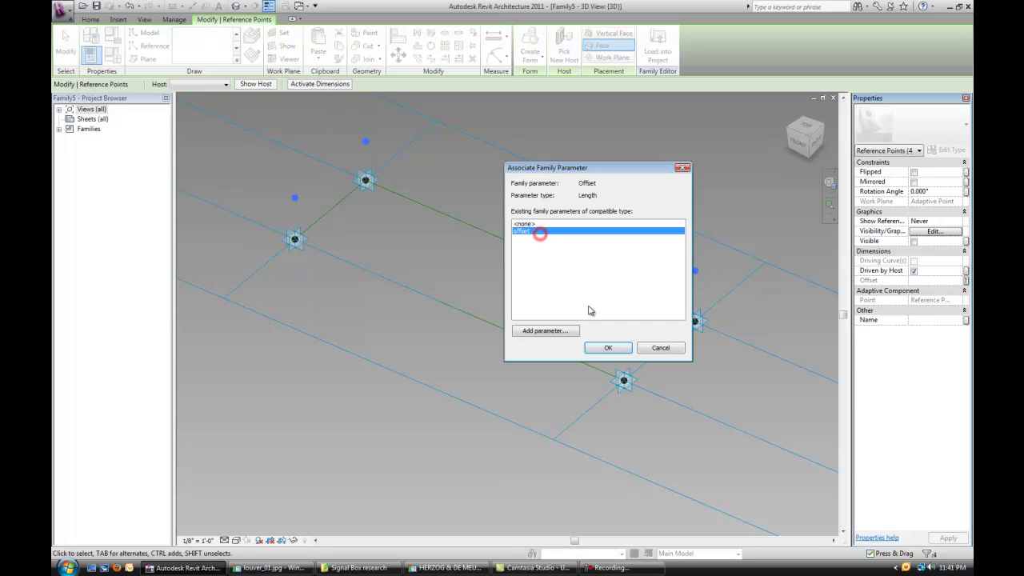
{"action": "left_click", "coordinate": [607, 348]}
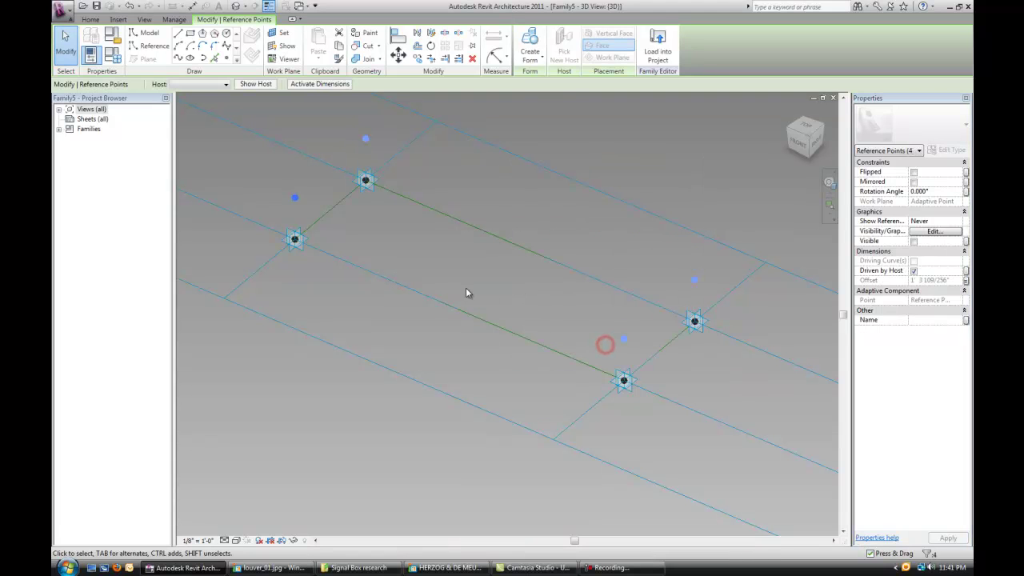
Flex the shared offset parameter by moving the front-left raised reference point slightly higher
{"action": "key", "text": "Escape"}
{"action": "left_click", "coordinate": [295, 199]}
{"action": "left_click_drag", "start_coordinate": [295, 178], "coordinate": [296, 167]}
{"action": "left_click", "coordinate": [315, 192]}
{"action": "scroll", "coordinate": [416, 251], "scroll_direction": "down", "scroll_amount": 1}
{"action": "middle_click_drag", "start_coordinate": [416, 251], "coordinate": [462, 293]}
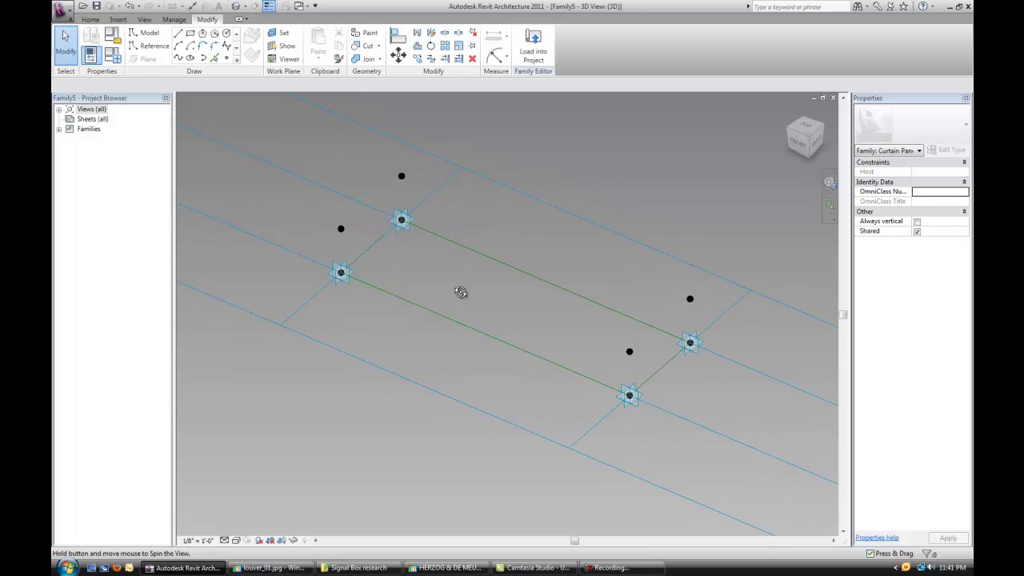
Draw two reference lines with 3D snapping and chaining on, each joining the two raised points at one end of the panel
{"action": "left_click", "coordinate": [155, 46]}
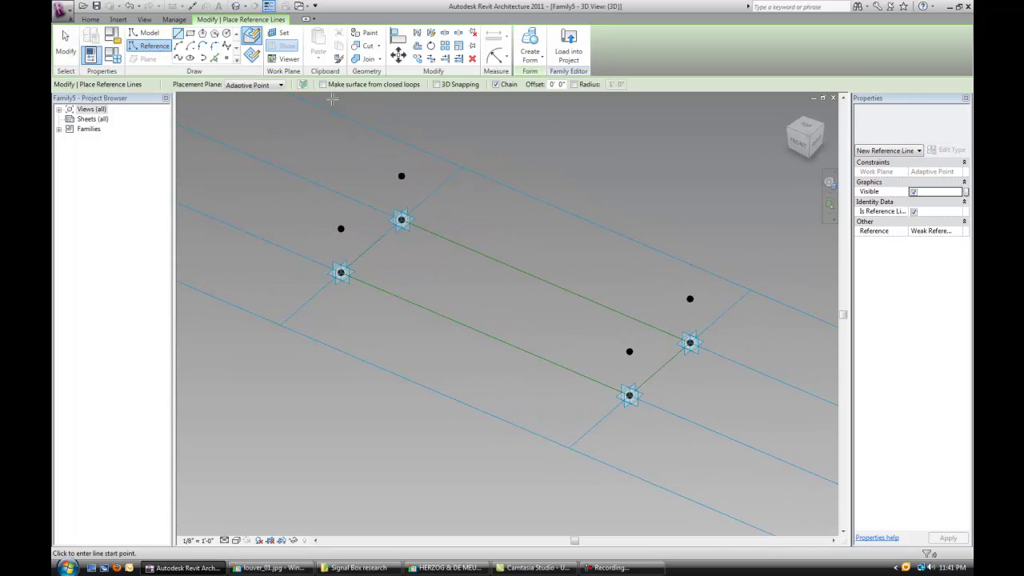
{"action": "left_click", "coordinate": [452, 85]}
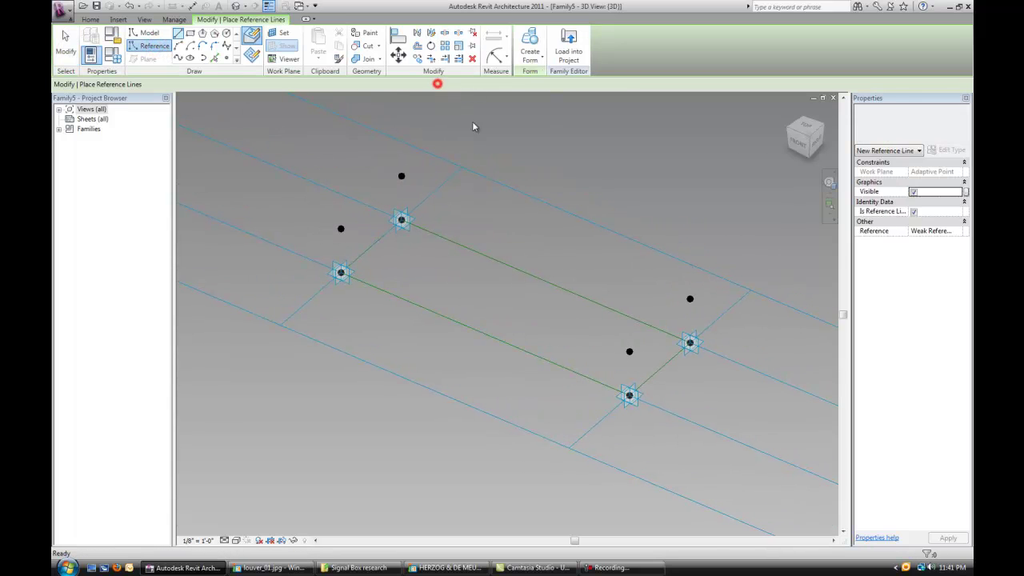
{"action": "scroll", "coordinate": [352, 230], "scroll_direction": "up", "scroll_amount": 1}
{"action": "left_click", "coordinate": [340, 230]}
{"action": "left_click", "coordinate": [408, 168]}
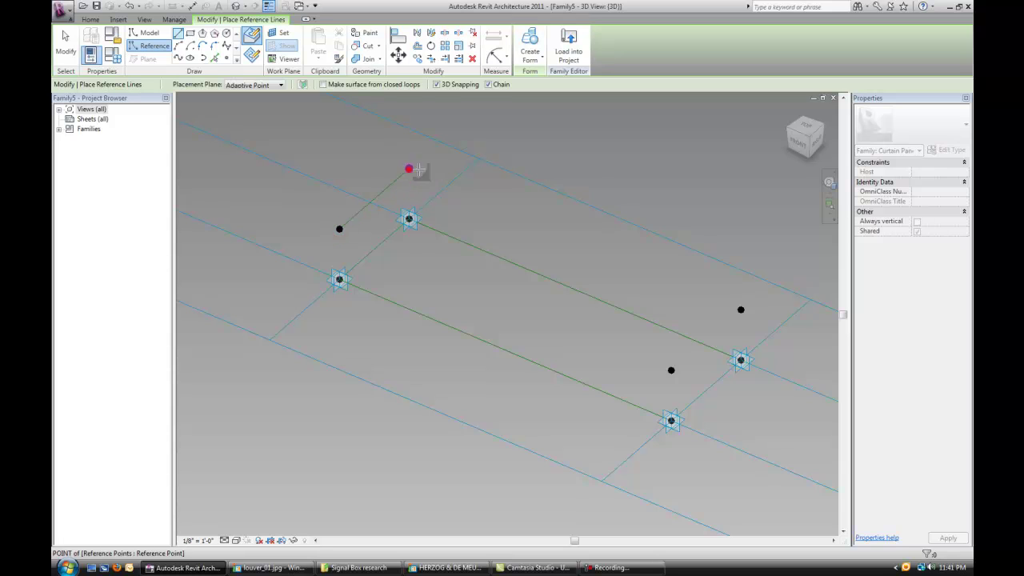
{"action": "key", "text": "Escape"}
{"action": "left_click", "coordinate": [671, 370]}
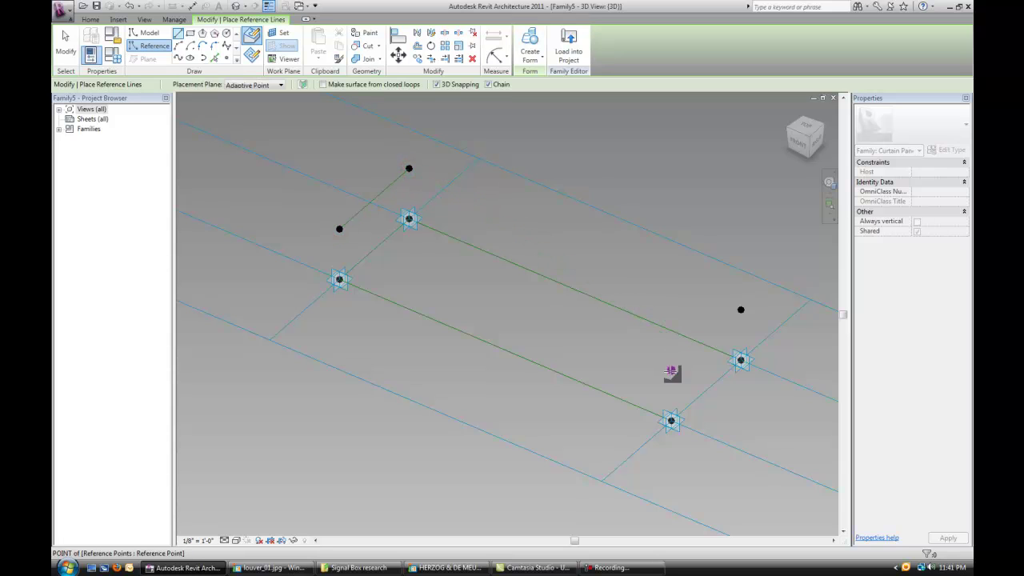
{"action": "left_click", "coordinate": [741, 310]}
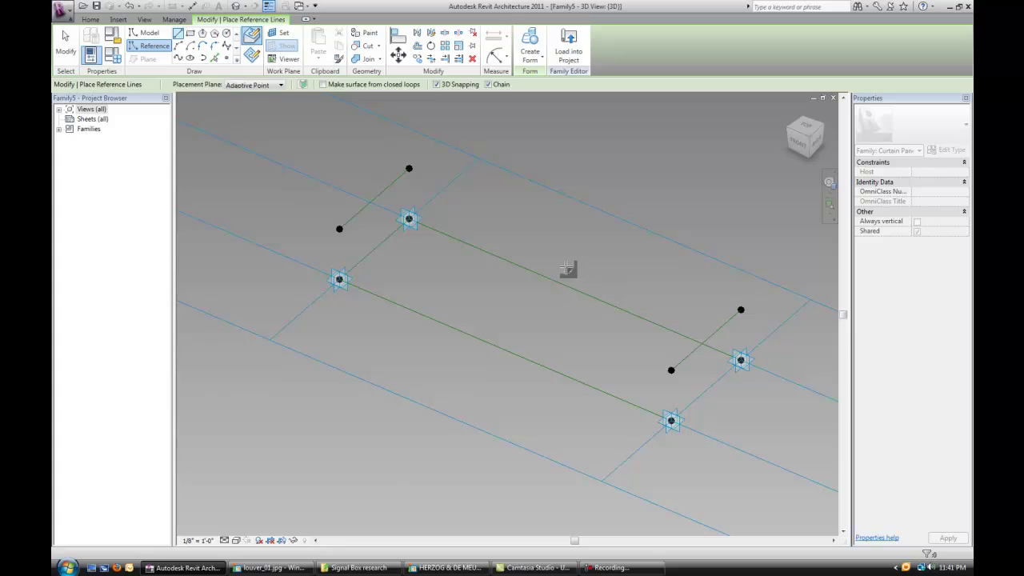
{"action": "key", "text": "Escape"}
{"action": "key", "text": "Escape"}
Host one reference point on each of the two raised end lines, slightly past the middle toward the back
{"action": "middle_click_drag", "start_coordinate": [444, 181], "coordinate": [426, 189]}
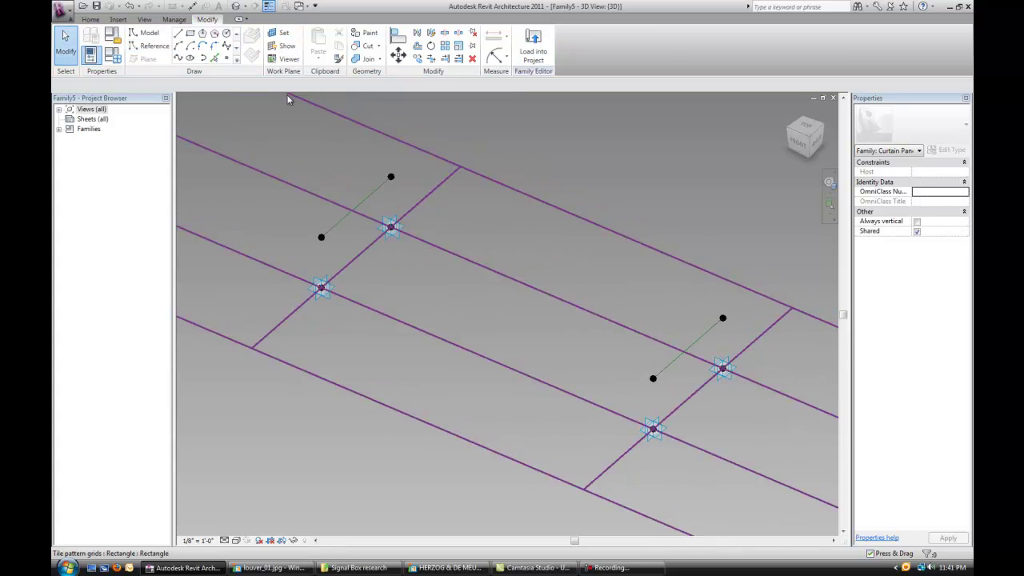
{"action": "left_click", "coordinate": [232, 62]}
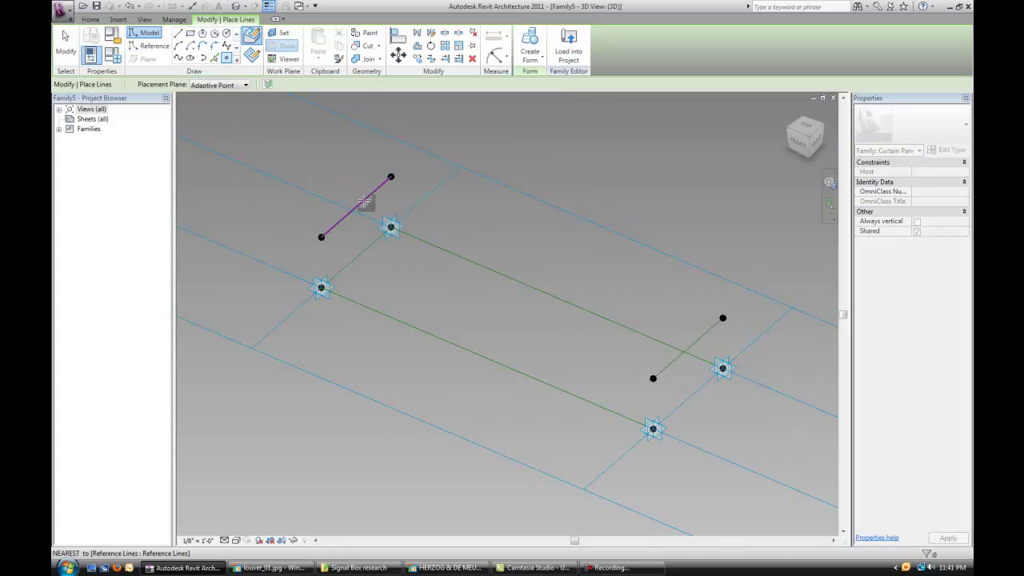
{"action": "left_click", "coordinate": [362, 200]}
{"action": "left_click", "coordinate": [697, 341]}
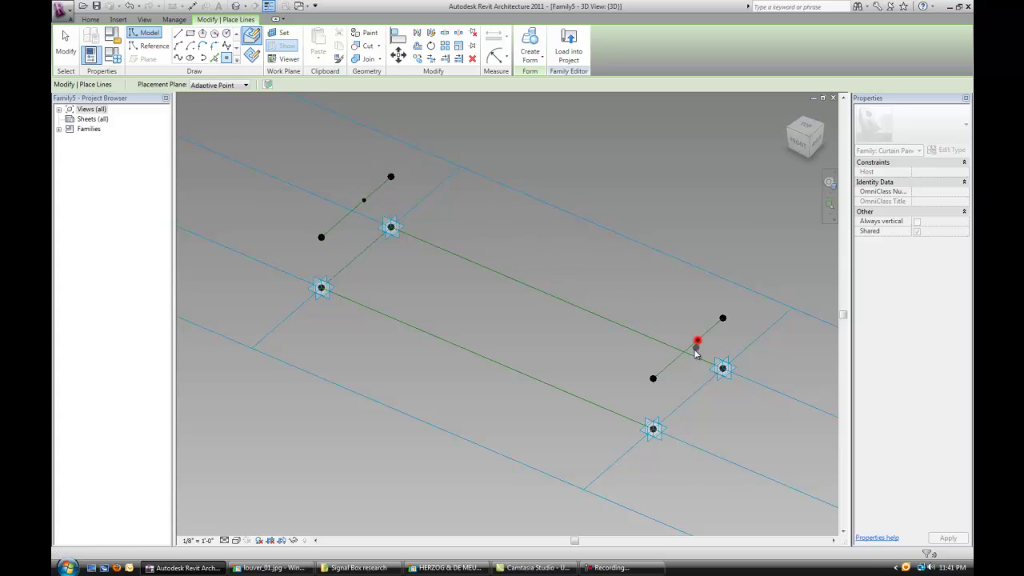
{"action": "key", "text": "Escape"}
Associate the Hosted Parameter of the point on the right end line with a new family type parameter named axis_placement_1
{"action": "scroll", "coordinate": [642, 340], "scroll_direction": "up", "scroll_amount": 1}
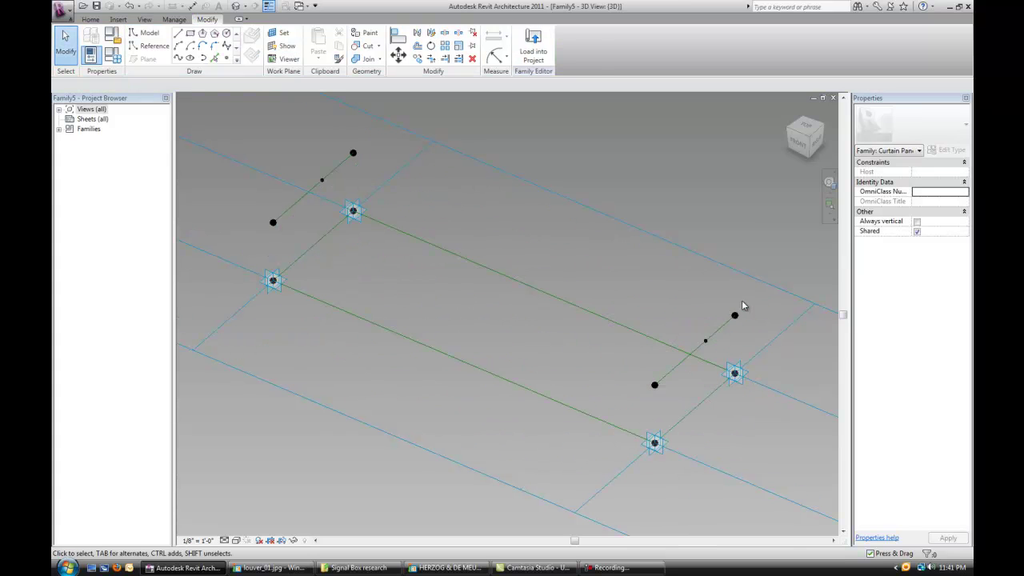
{"action": "left_click", "coordinate": [705, 341]}
{"action": "left_click", "coordinate": [966, 281]}
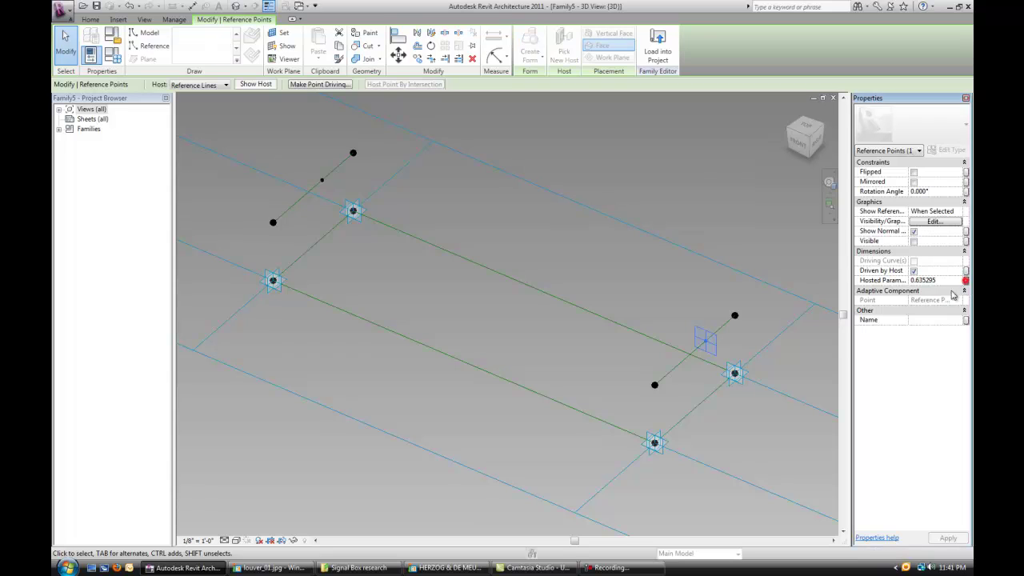
{"action": "left_click", "coordinate": [544, 333]}
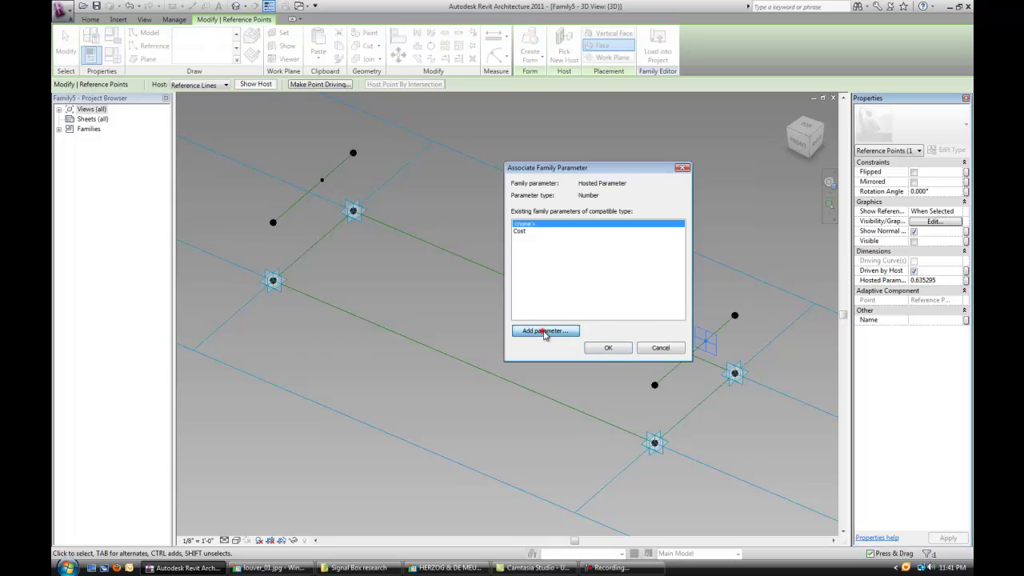
{"action": "type", "text": "axis_placement_1"}
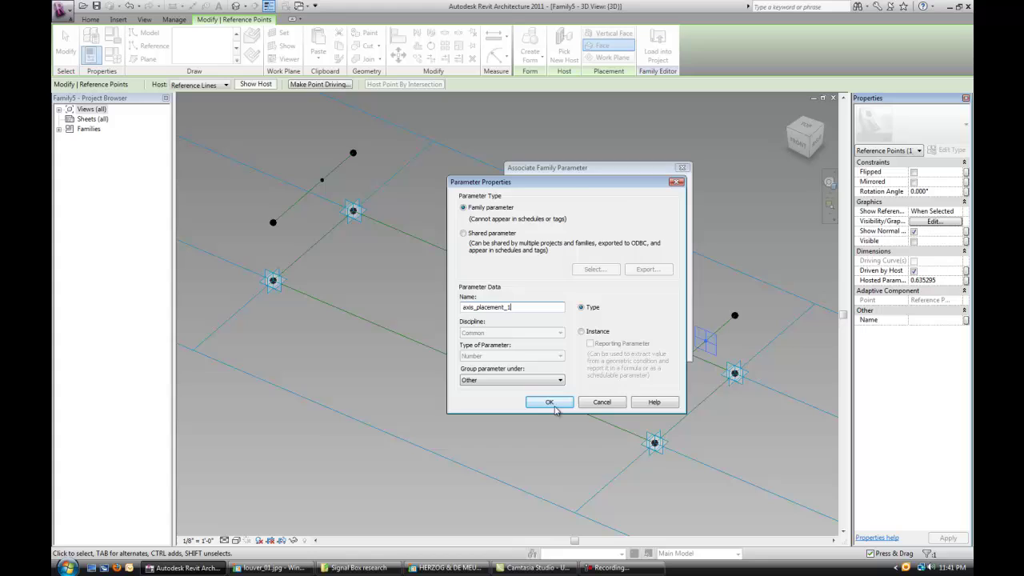
{"action": "left_click", "coordinate": [550, 403]}
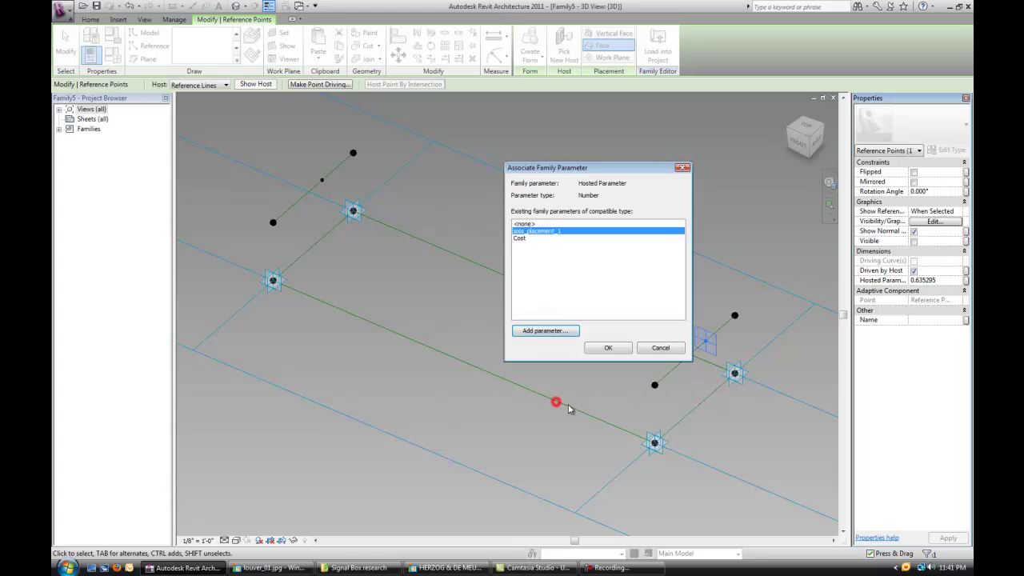
{"action": "left_click", "coordinate": [600, 348]}
Associate the Hosted Parameter of the point on the left end line with the existing axis_placement_1 parameter
{"action": "key", "text": "Escape"}
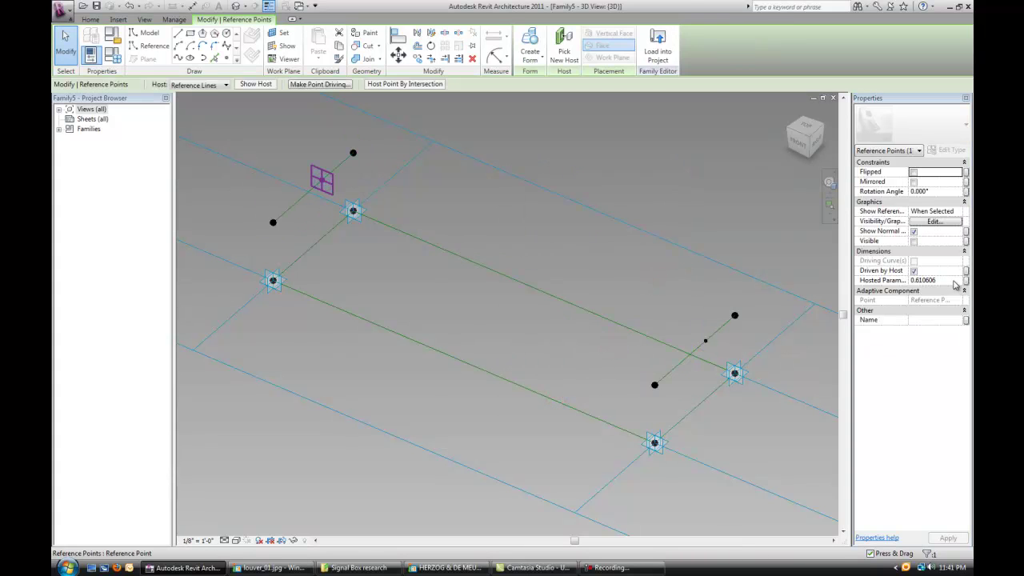
{"action": "left_click", "coordinate": [967, 280]}
{"action": "left_click", "coordinate": [523, 229]}
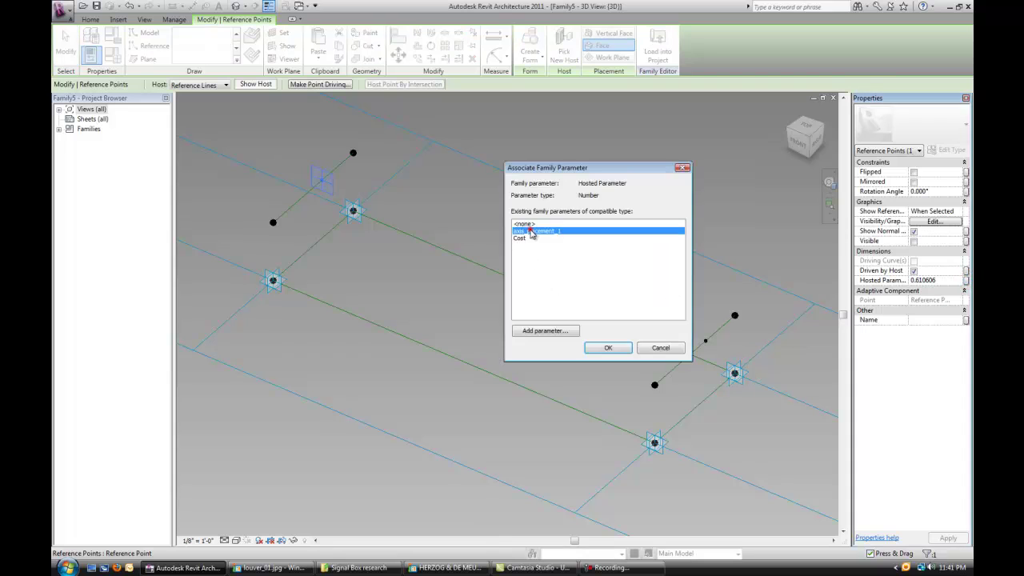
{"action": "left_click", "coordinate": [614, 349]}
{"action": "left_click", "coordinate": [526, 219]}
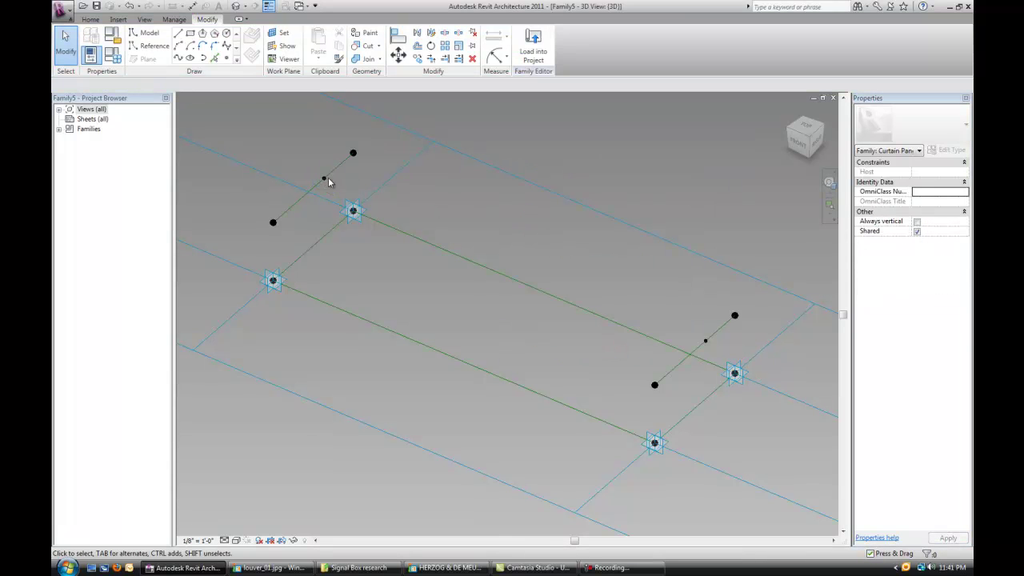
Set the axis_placement_1 family type value to 0.5 and apply it
{"action": "left_click", "coordinate": [102, 58]}
{"action": "left_click", "coordinate": [433, 181]}
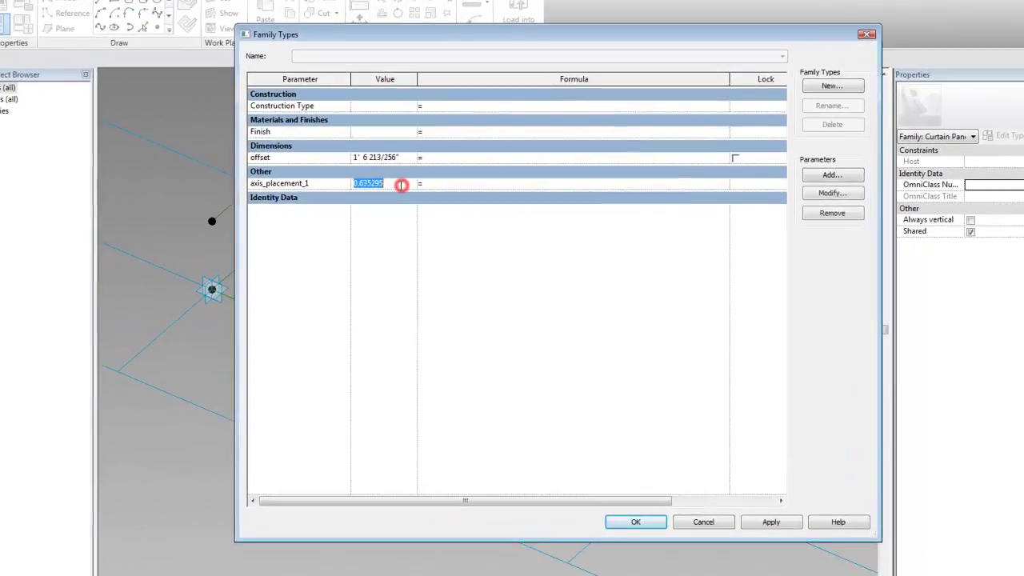
{"action": "type", "text": "0.5"}
{"action": "key", "text": "Tab"}
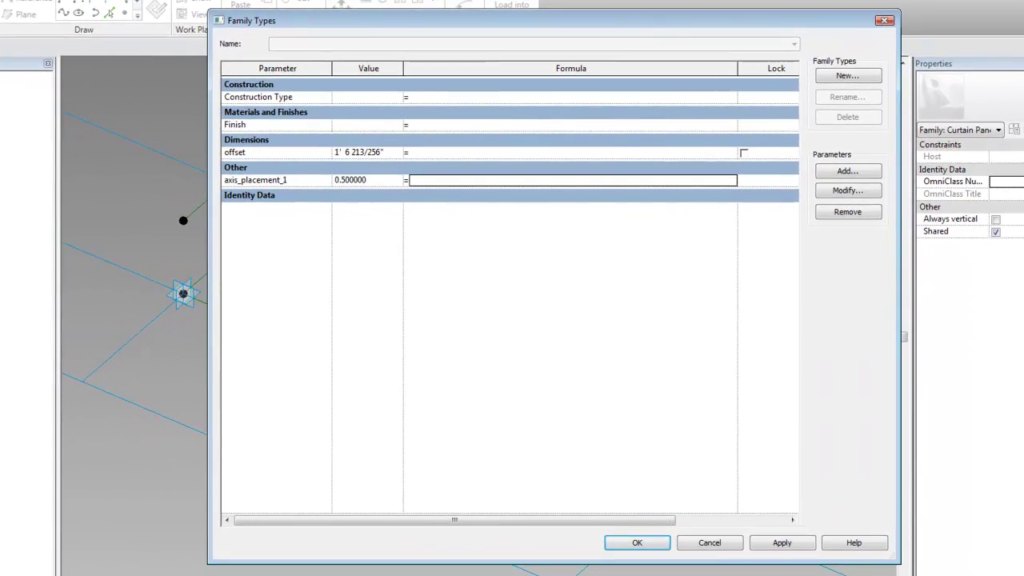
{"action": "left_click", "coordinate": [798, 549]}
{"action": "left_click", "coordinate": [637, 543]}
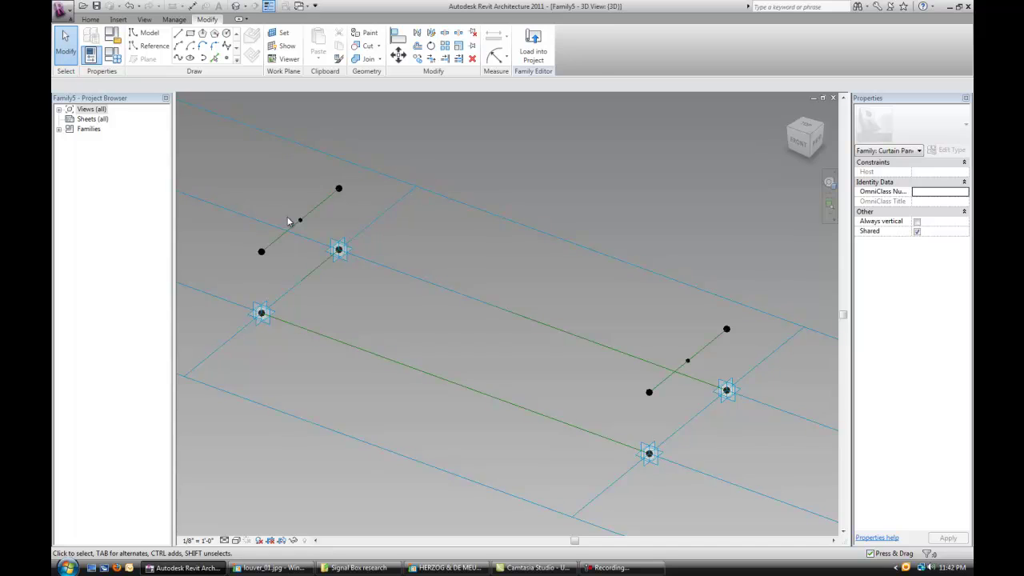
Draw a 3D-snapped reference line along the panel between the hosted points on the two raised end lines
{"action": "left_click", "coordinate": [149, 45]}
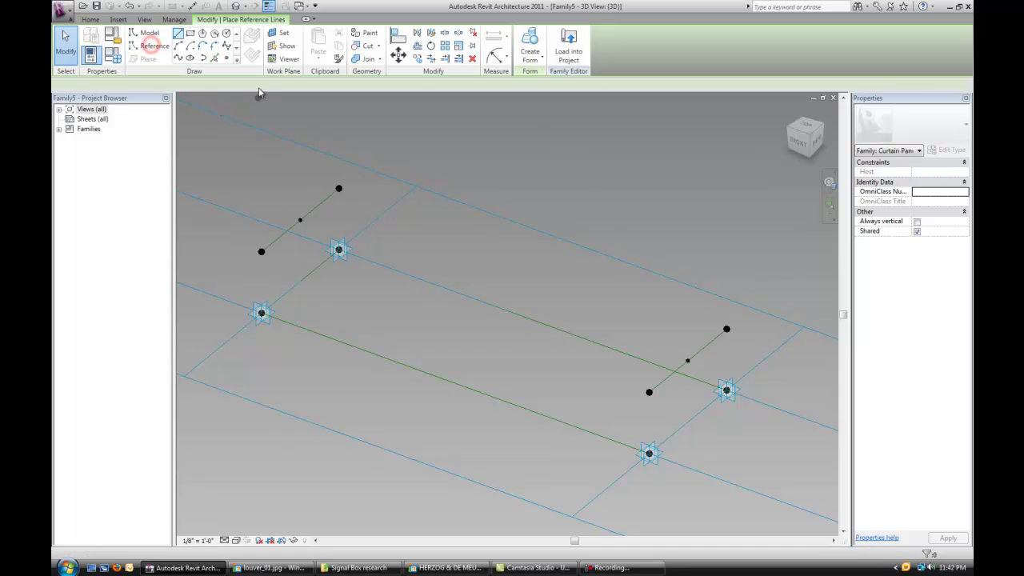
{"action": "left_click", "coordinate": [300, 220]}
{"action": "left_click", "coordinate": [688, 361]}
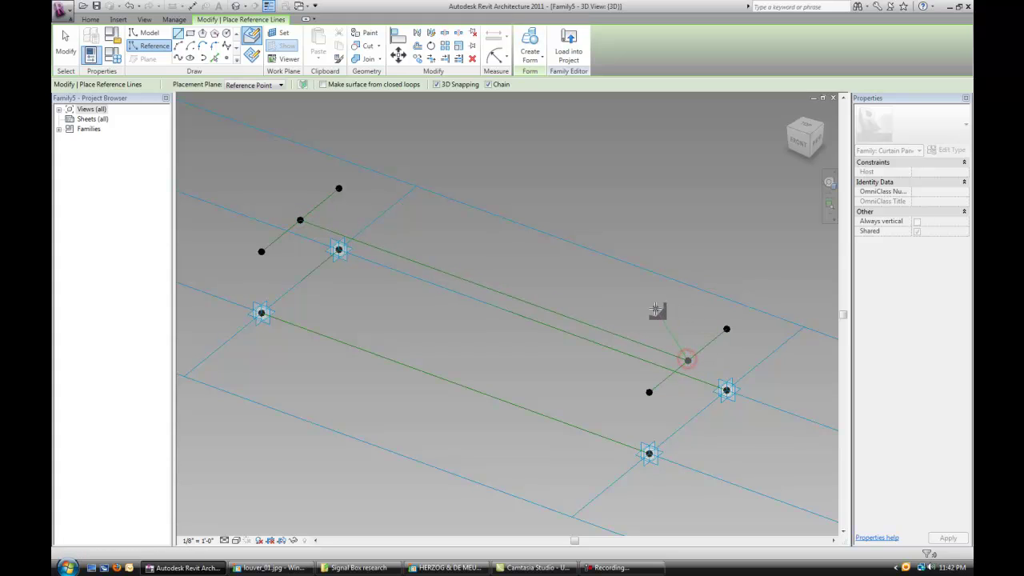
{"action": "key", "text": "Escape"}
{"action": "key", "text": "Escape"}
Host a reference point on the new long axis line, near its left end
{"action": "middle_click_drag", "start_coordinate": [473, 265], "coordinate": [489, 289], "text": "shift"}
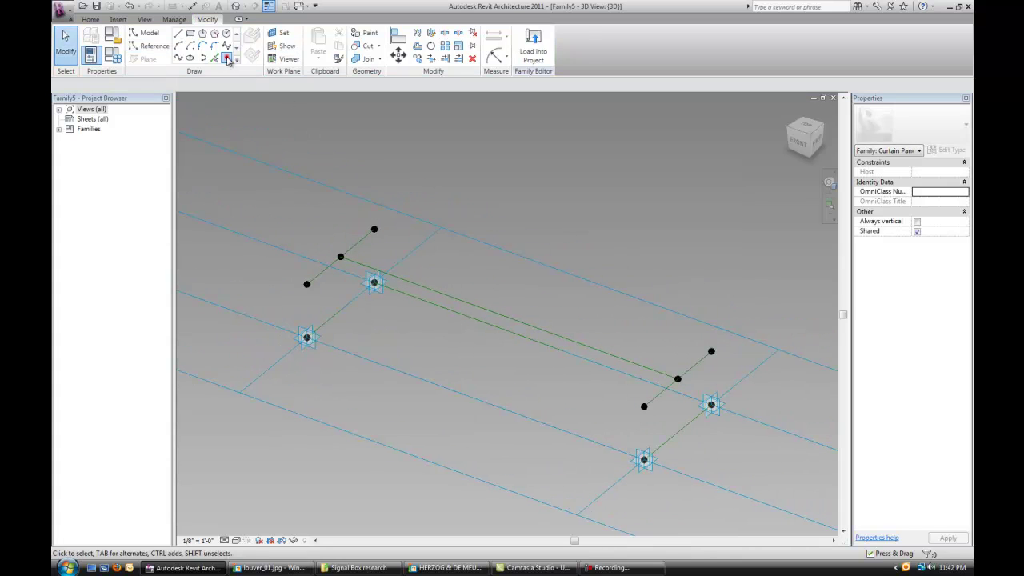
{"action": "left_click", "coordinate": [228, 60]}
{"action": "scroll", "coordinate": [396, 256], "scroll_direction": "up", "scroll_amount": 3}
{"action": "left_click", "coordinate": [403, 287]}
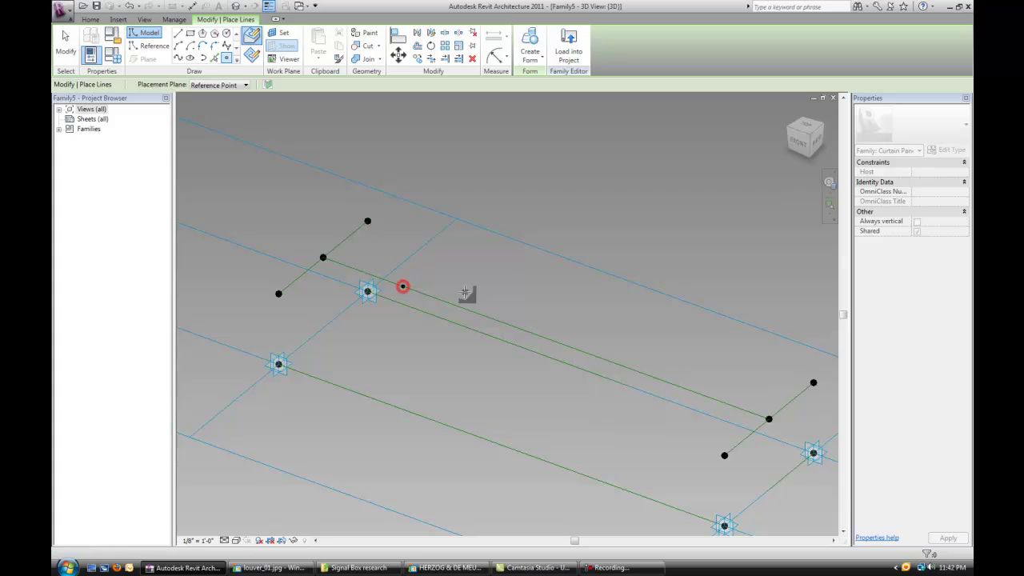
{"action": "key", "text": "Escape"}
{"action": "key", "text": "Escape"}
Set the axis line point's Show Reference Planes property to Always
{"action": "left_click", "coordinate": [402, 288]}
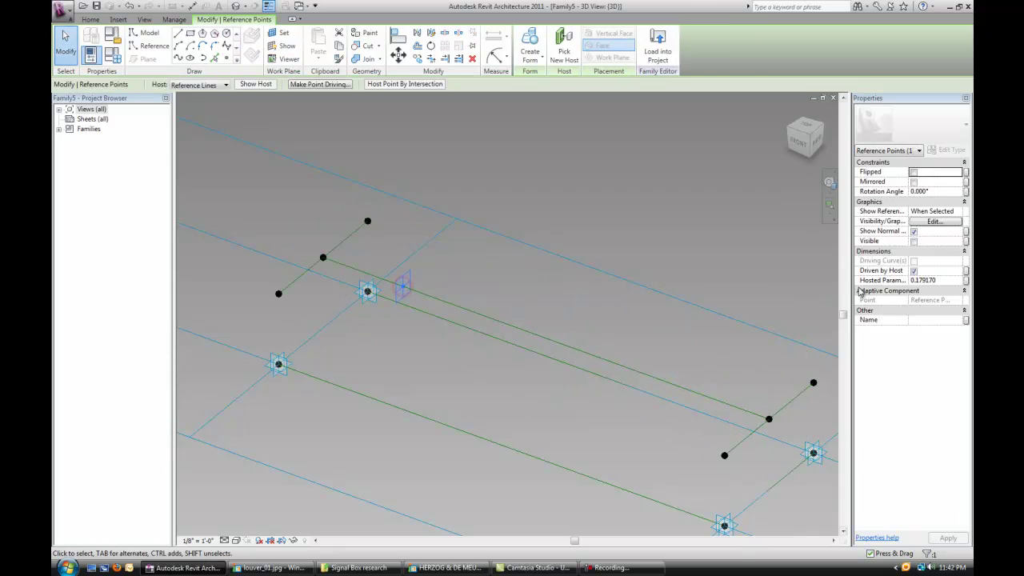
{"action": "left_click", "coordinate": [959, 211]}
{"action": "left_click", "coordinate": [959, 211]}
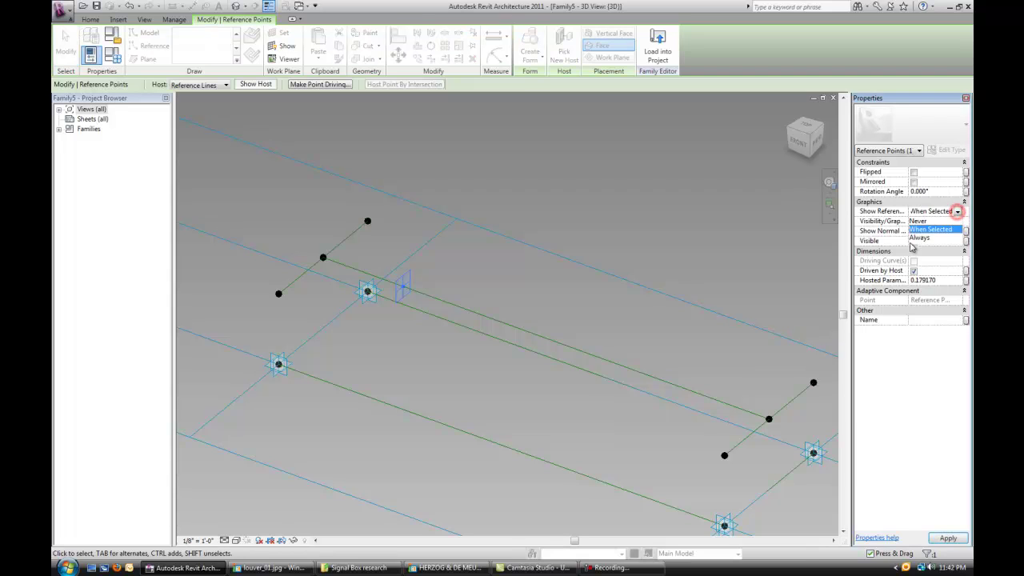
{"action": "left_click", "coordinate": [920, 238]}
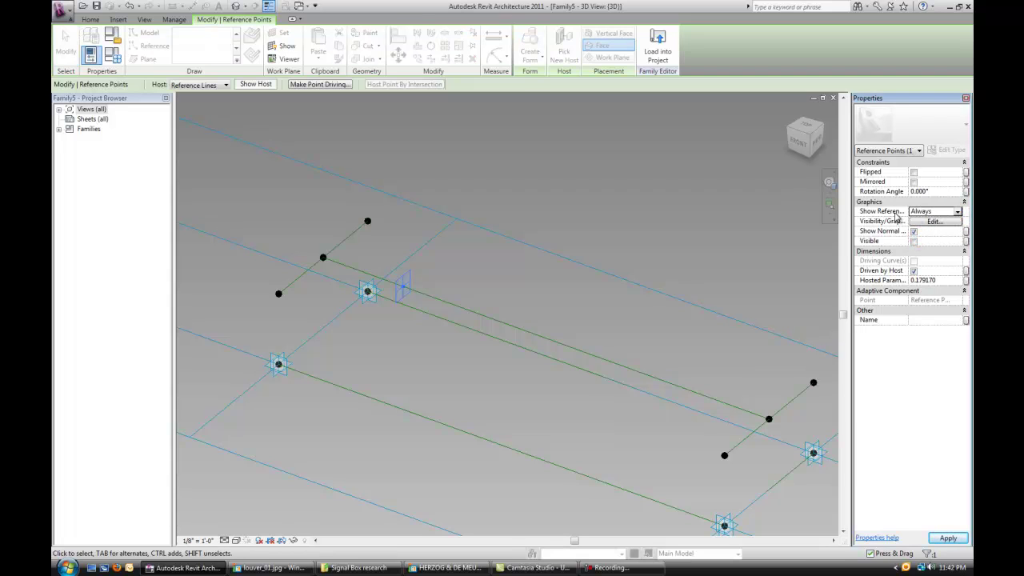
{"action": "left_click", "coordinate": [452, 276]}
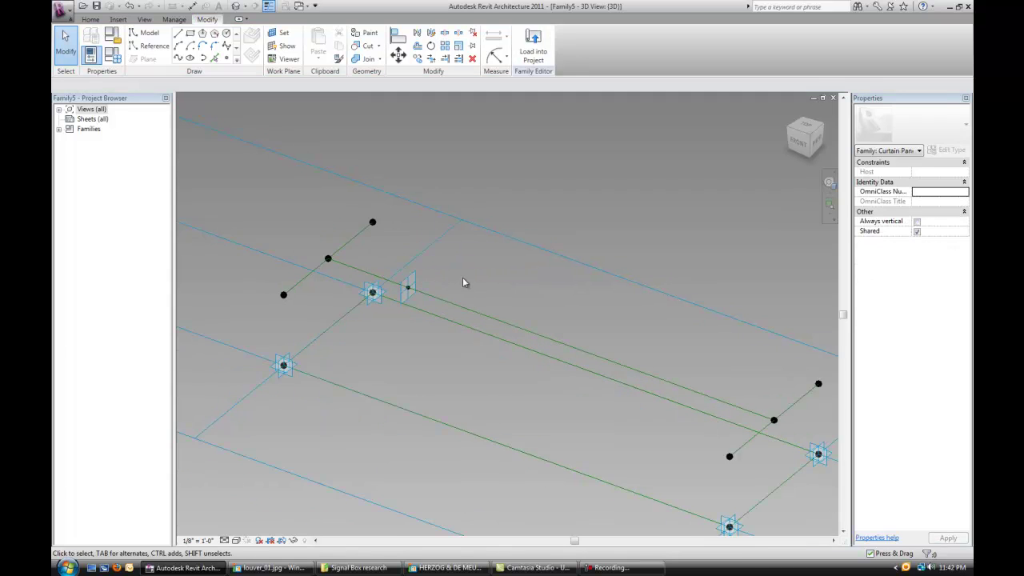
Draw a 6" horizontal reference line from the axis point toward the back, on the point's perpendicular plane with 3D snapping off
{"action": "middle_click_drag", "start_coordinate": [463, 278], "coordinate": [457, 283], "text": "shift"}
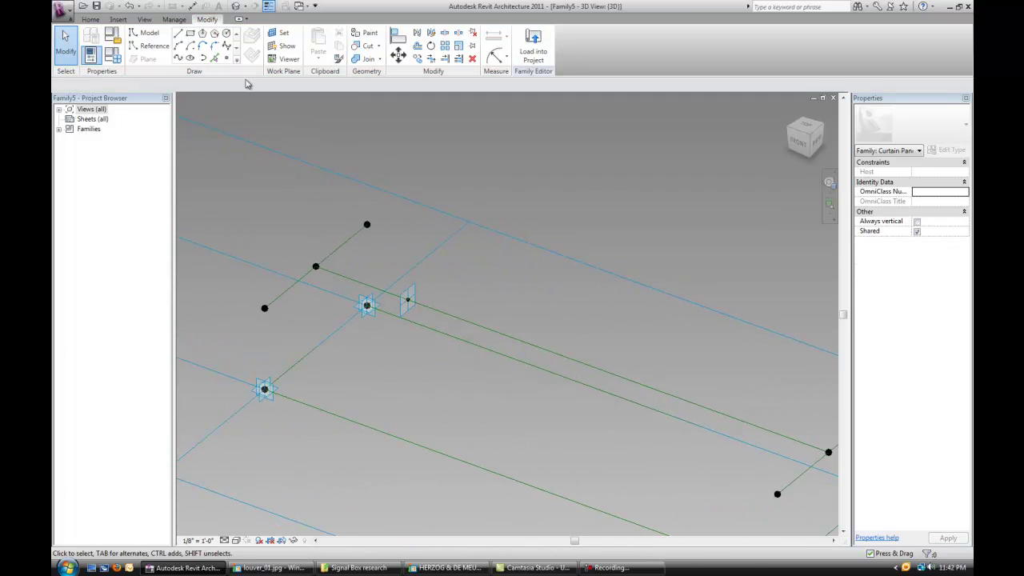
{"action": "left_click", "coordinate": [150, 46]}
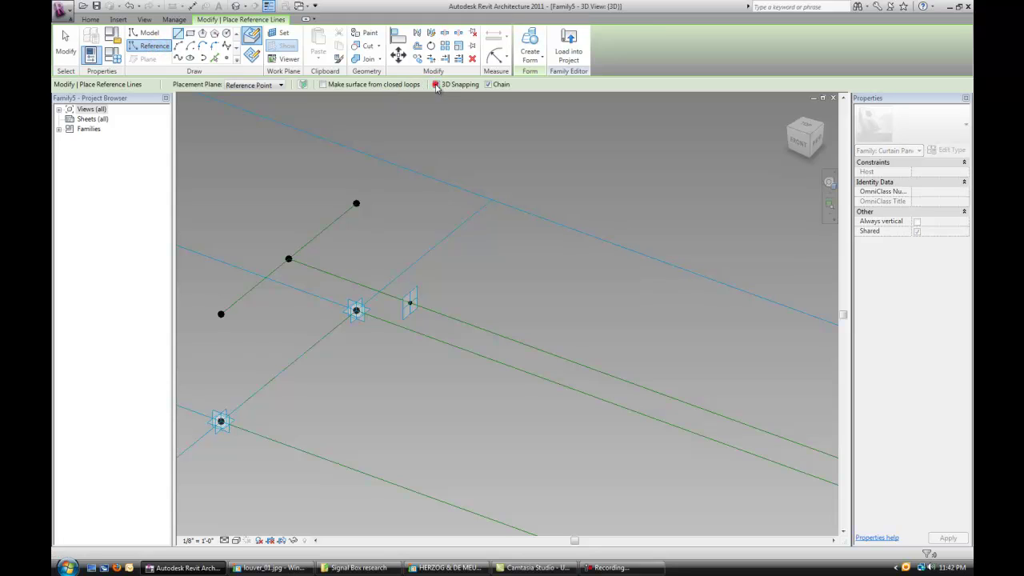
{"action": "left_click", "coordinate": [273, 34]}
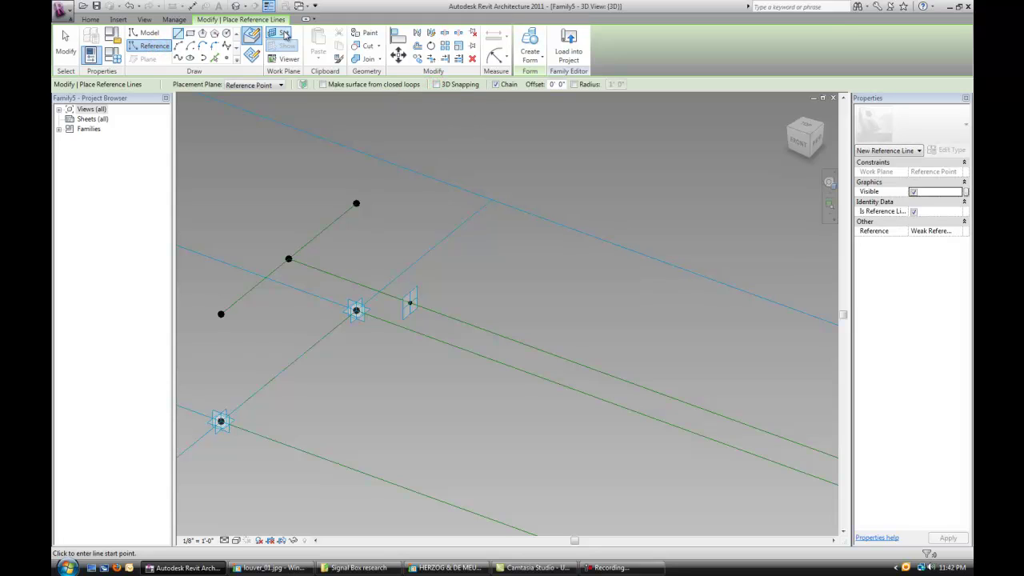
{"action": "left_click", "coordinate": [415, 291]}
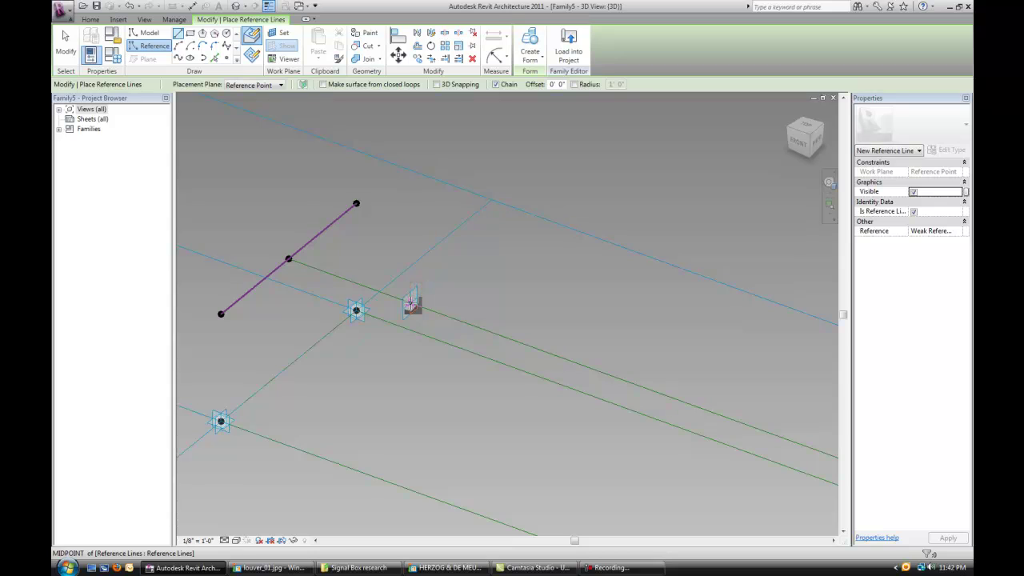
{"action": "scroll", "coordinate": [410, 304], "scroll_direction": "up", "scroll_amount": 1}
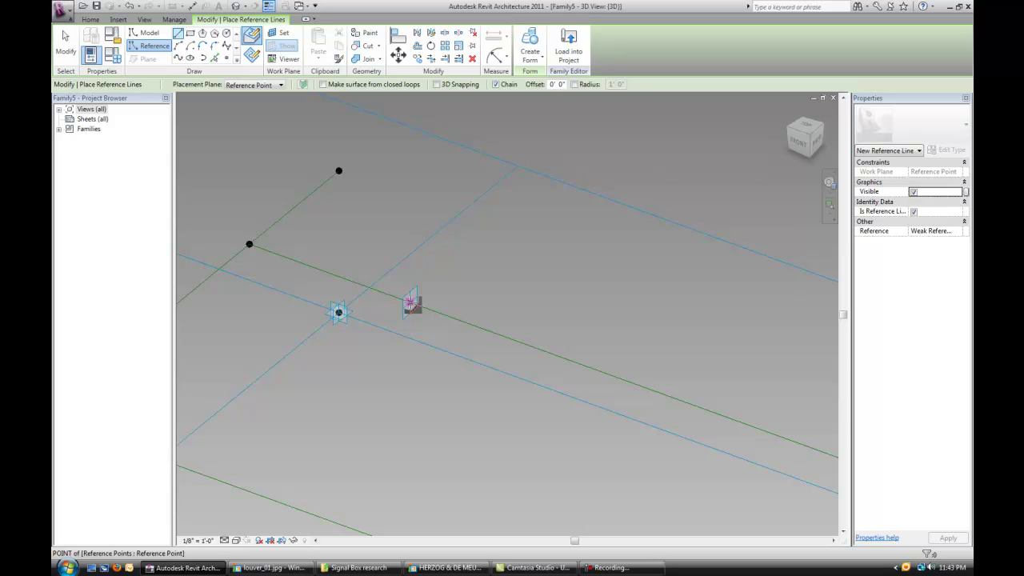
{"action": "left_click", "coordinate": [410, 303]}
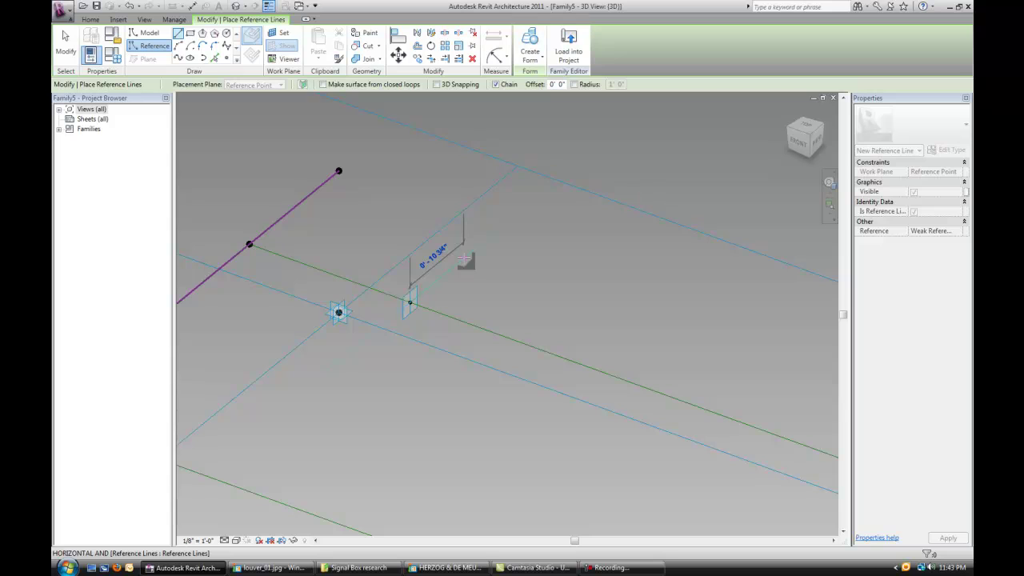
{"action": "type", "text": "6\""}
{"action": "key", "text": "Return"}
{"action": "key", "text": "Escape"}
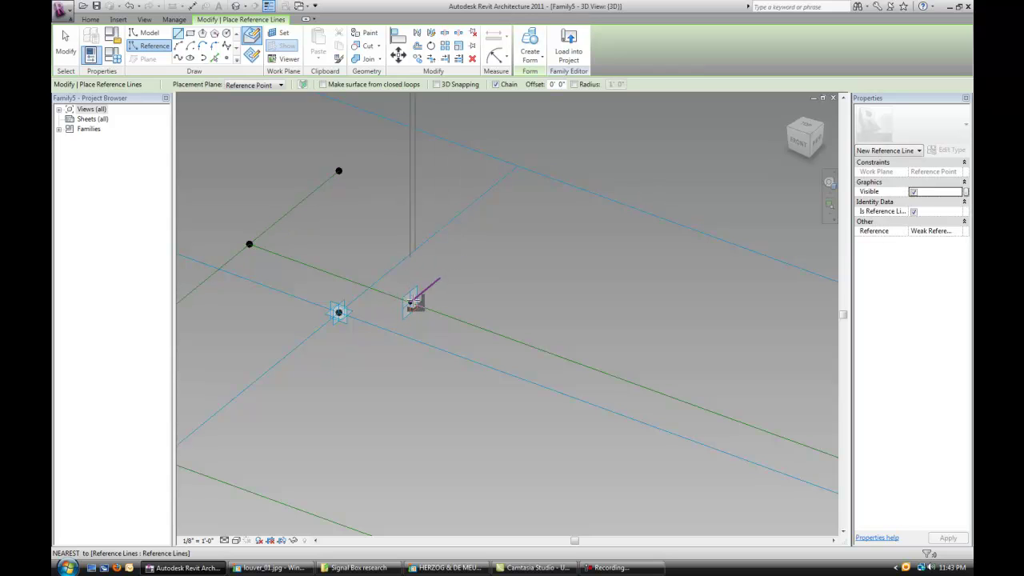
Draw a 6" horizontal reference line from the axis point toward the front, on the point's perpendicular plane
{"action": "left_click", "coordinate": [411, 301]}
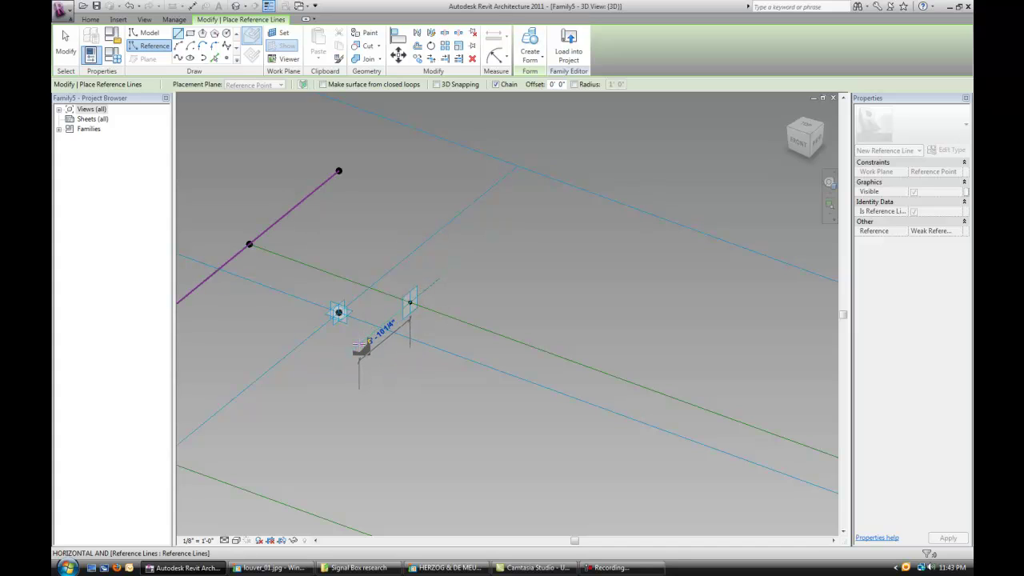
{"action": "type", "text": "6\""}
{"action": "key", "text": "Return"}
{"action": "key", "text": "Escape"}
{"action": "key", "text": "Escape"}
{"action": "key", "text": "Escape"}
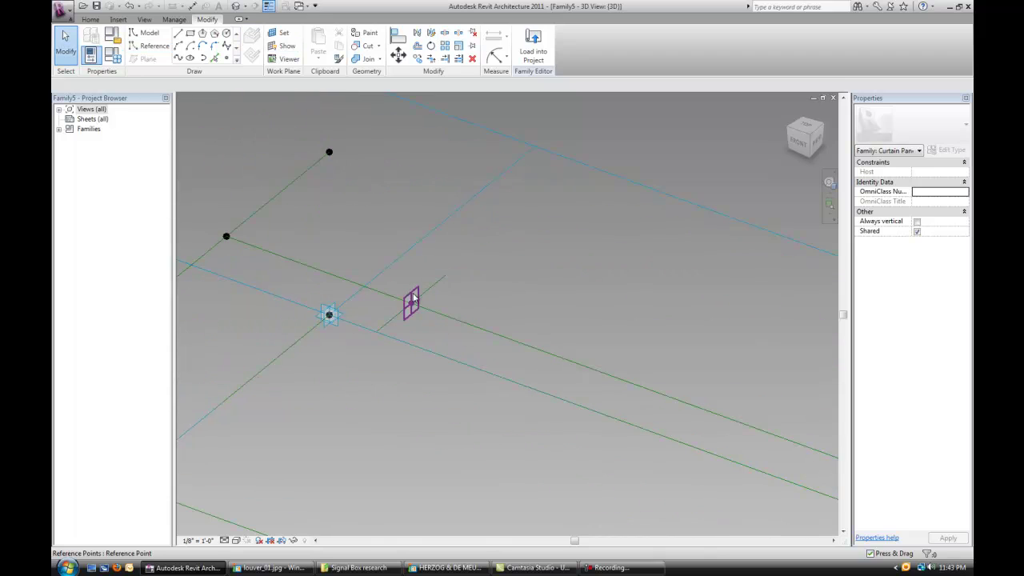
Slide the hosted point with its two profile lines along the axis line, close to the axis's left end
{"action": "left_click", "coordinate": [413, 295]}
{"action": "left_click_drag", "start_coordinate": [413, 294], "coordinate": [392, 286]}
{"action": "key", "text": "Escape"}
{"action": "scroll", "coordinate": [471, 317], "scroll_direction": "down", "scroll_amount": 1}
{"action": "middle_click_drag", "start_coordinate": [432, 299], "coordinate": [499, 324]}
{"action": "left_click", "coordinate": [477, 315]}
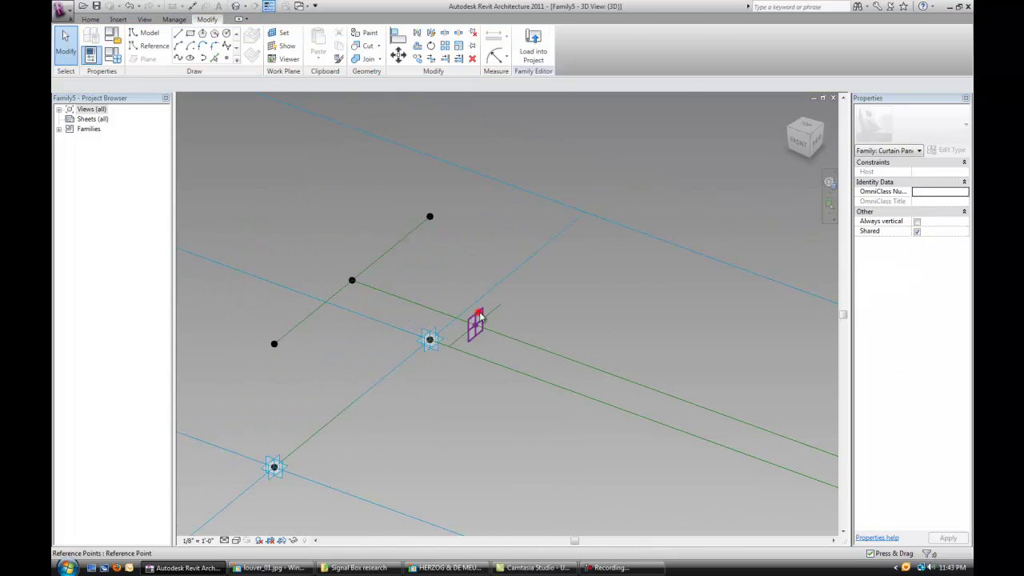
{"action": "left_click_drag", "start_coordinate": [478, 312], "coordinate": [393, 270]}
{"action": "key", "text": "Escape"}
{"action": "scroll", "coordinate": [537, 302], "scroll_direction": "down", "scroll_amount": 1}
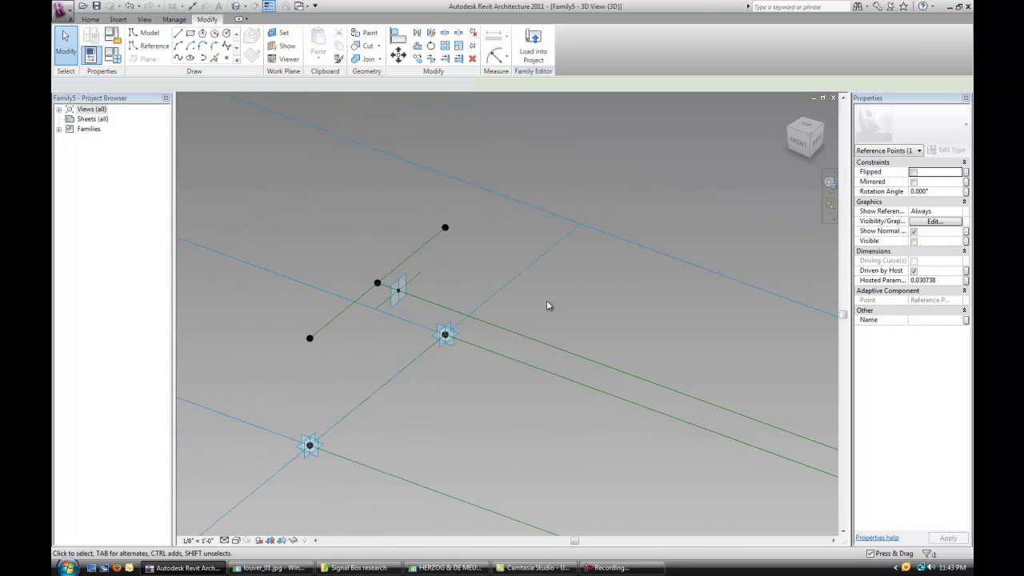
Host three more reference points on the long axis line, one near its left end and two near its right end
{"action": "middle_click_drag", "start_coordinate": [546, 300], "coordinate": [460, 282]}
{"action": "left_click", "coordinate": [204, 60]}
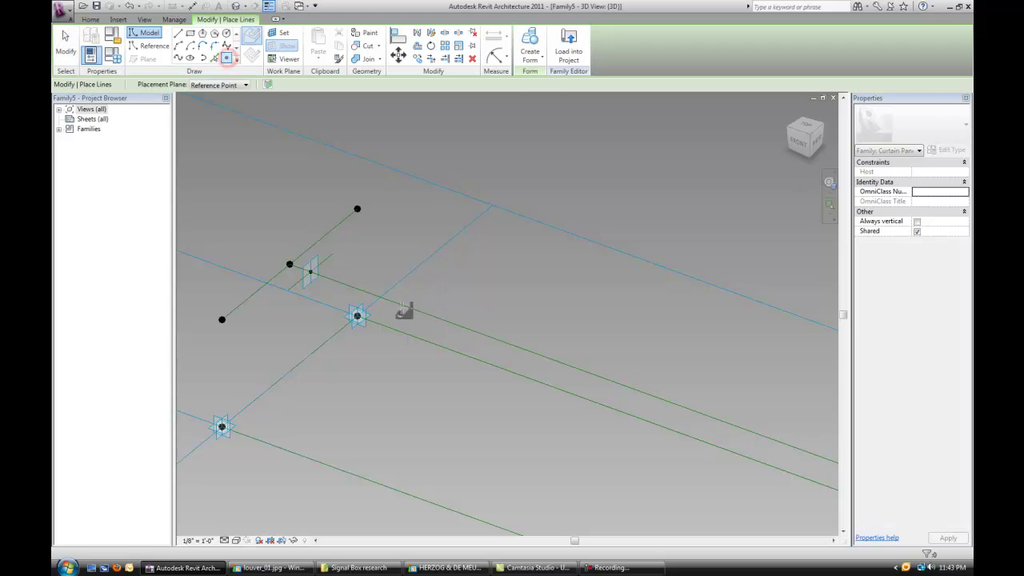
{"action": "scroll", "coordinate": [376, 269], "scroll_direction": "down", "scroll_amount": 1}
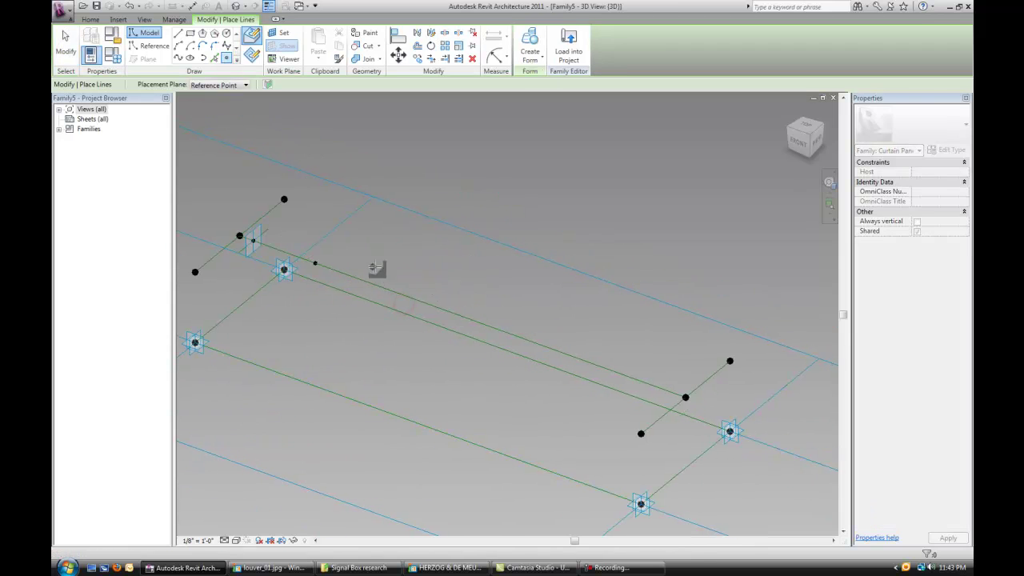
{"action": "left_click", "coordinate": [654, 387]}
{"action": "key", "text": "Escape"}
Set the Show Reference Planes property of the three new axis points to Always
{"action": "middle_click_drag", "start_coordinate": [336, 316], "coordinate": [432, 371]}
{"action": "scroll", "coordinate": [412, 334], "scroll_direction": "up", "scroll_amount": 2}
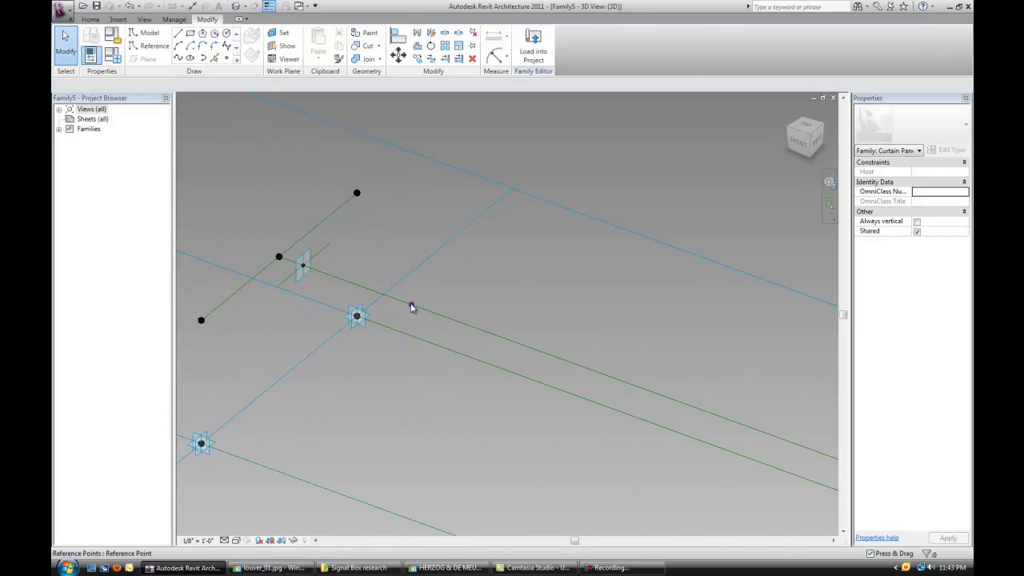
{"action": "left_click", "coordinate": [410, 308]}
{"action": "scroll", "coordinate": [651, 347], "scroll_direction": "down", "scroll_amount": 2}
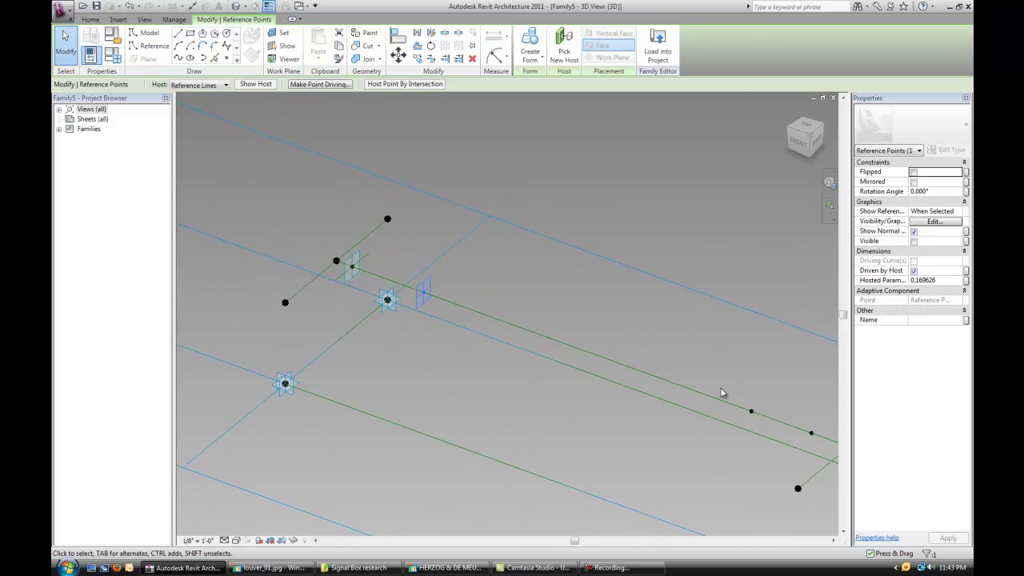
{"action": "left_click_drag", "start_coordinate": [725, 383], "coordinate": [835, 451]}
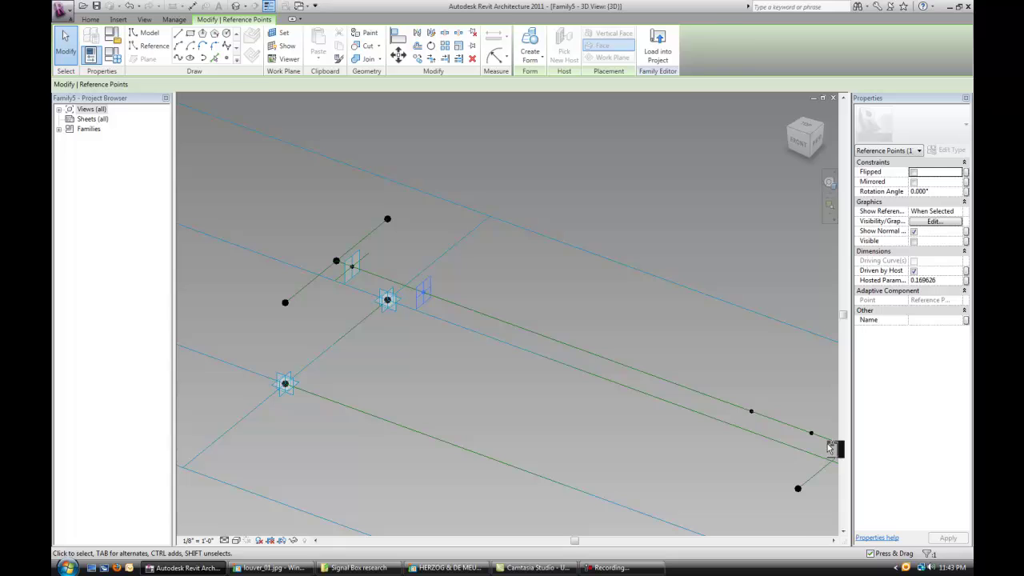
{"action": "left_click", "coordinate": [958, 211]}
{"action": "left_click", "coordinate": [928, 229]}
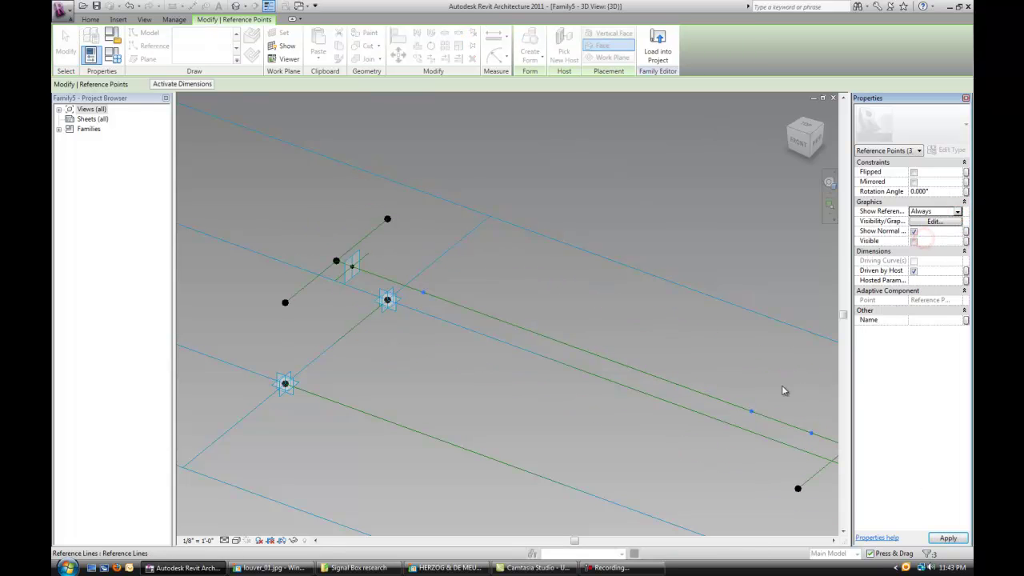
{"action": "left_click", "coordinate": [948, 539]}
{"action": "left_click", "coordinate": [560, 304]}
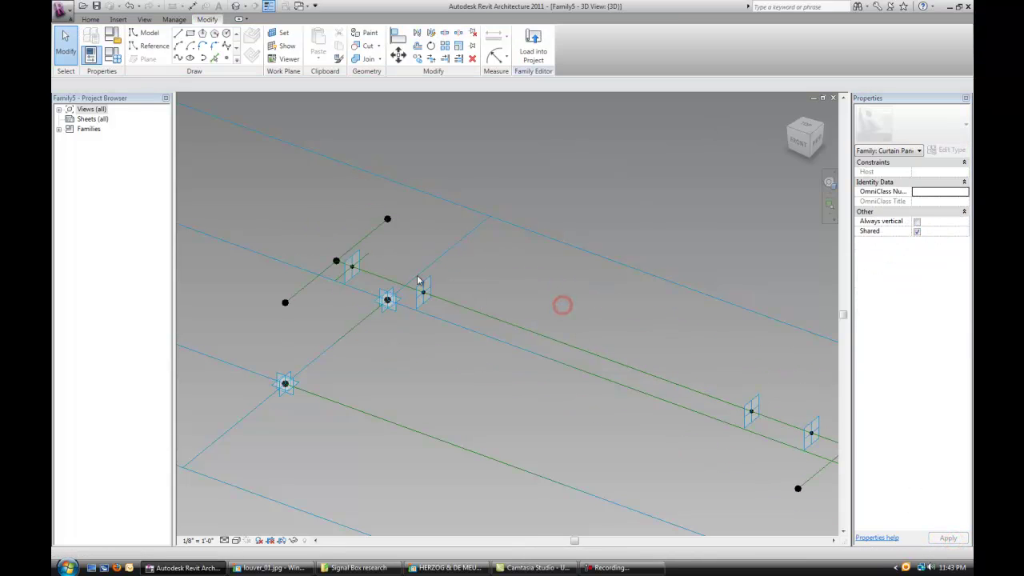
Draw horizontal reference lines toward the back and front from each of the three new axis points, on each point's perpendicular plane
{"action": "scroll", "coordinate": [432, 286], "scroll_direction": "up", "scroll_amount": 1}
{"action": "left_click", "coordinate": [177, 46]}
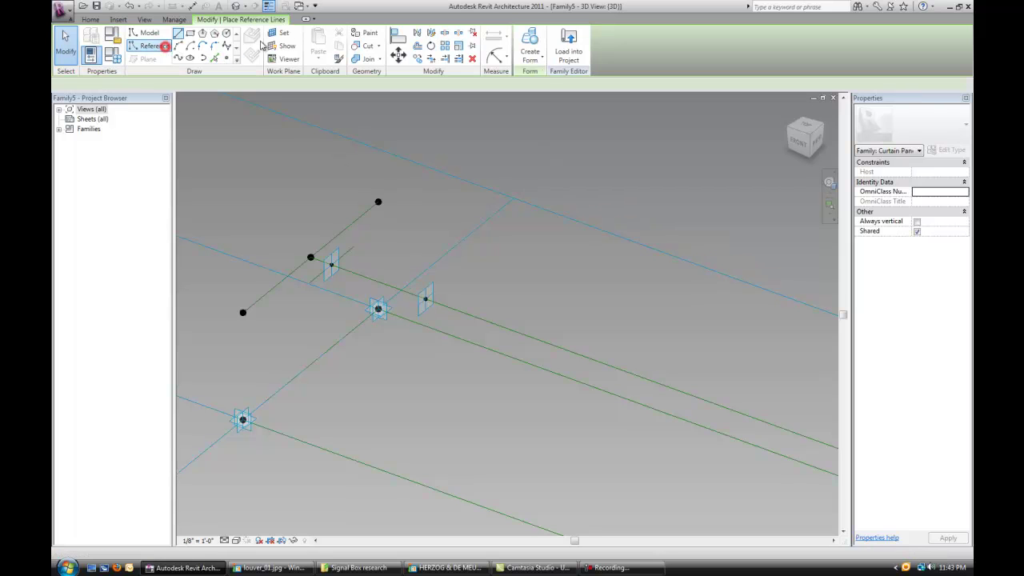
{"action": "left_click", "coordinate": [278, 33]}
{"action": "scroll", "coordinate": [428, 286], "scroll_direction": "up", "scroll_amount": 1}
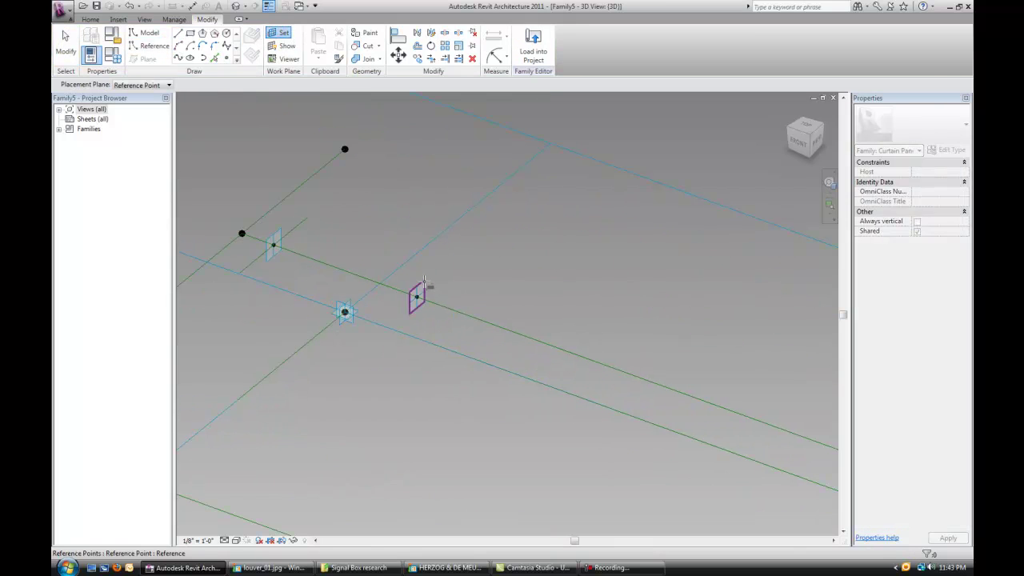
{"action": "left_click", "coordinate": [420, 293]}
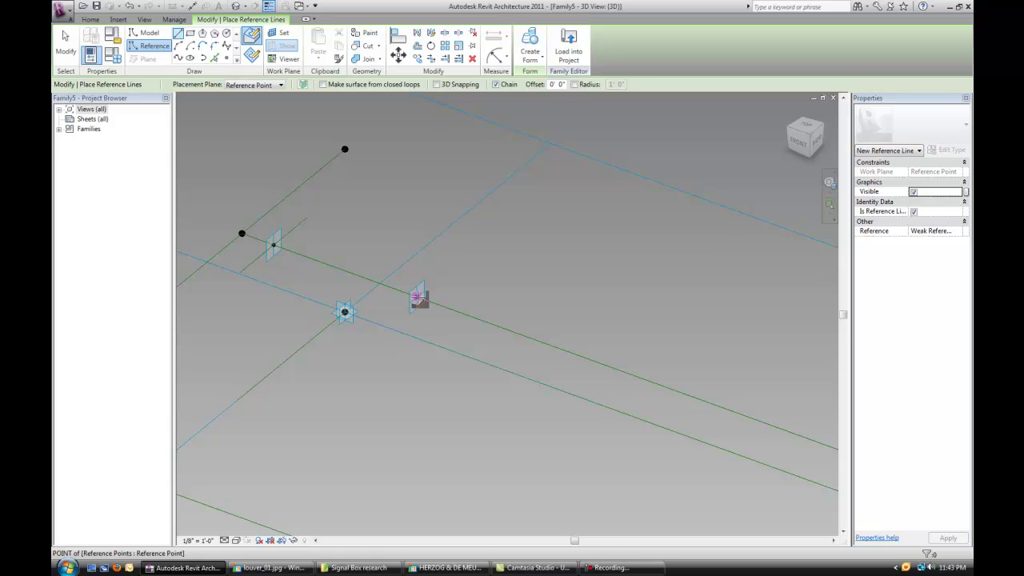
{"action": "left_click", "coordinate": [417, 297]}
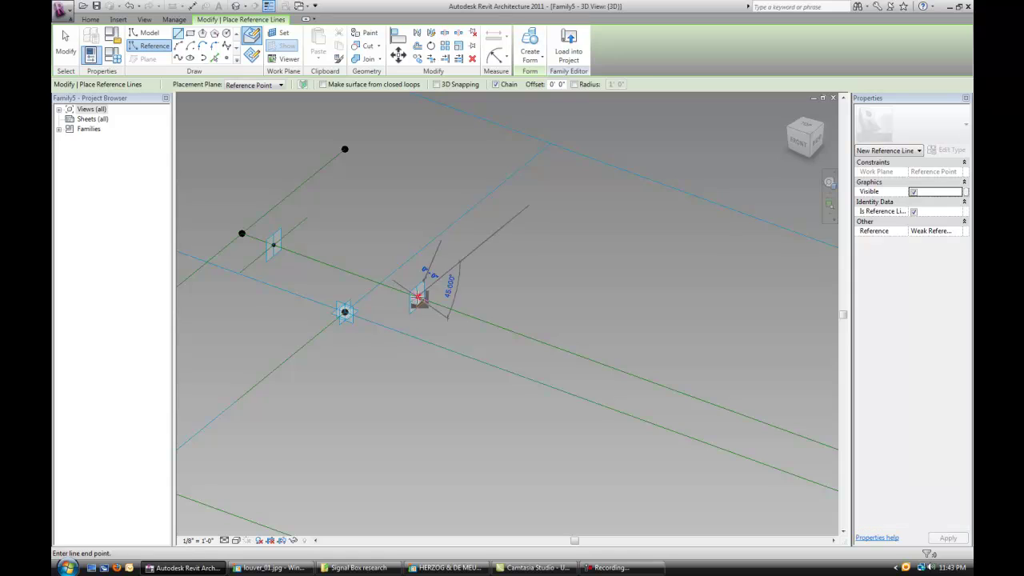
{"action": "left_click", "coordinate": [450, 268]}
{"action": "key", "text": "Escape"}
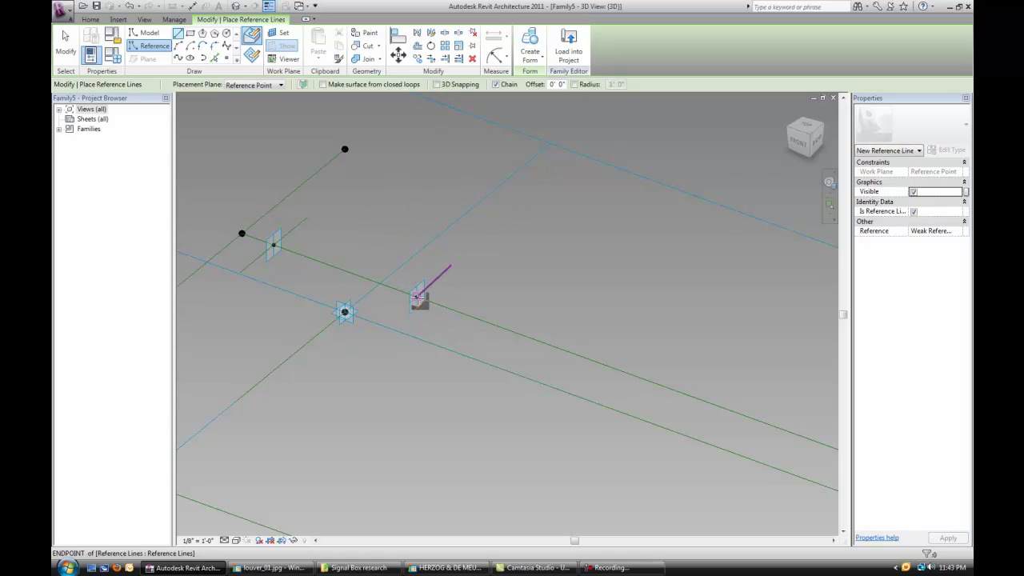
{"action": "left_click", "coordinate": [417, 298]}
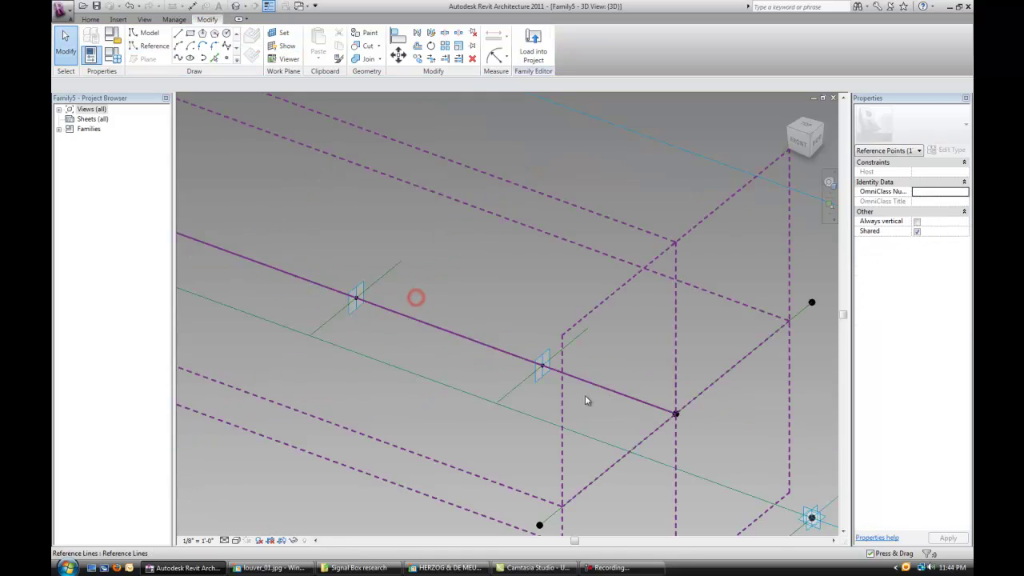
Host a reference point on each of the two raised end lines, between the axis and the line's back end
{"action": "scroll", "coordinate": [585, 396], "scroll_direction": "down", "scroll_amount": 3}
{"action": "middle_click_drag", "start_coordinate": [546, 420], "coordinate": [633, 403]}
{"action": "scroll", "coordinate": [465, 362], "scroll_direction": "down", "scroll_amount": 2}
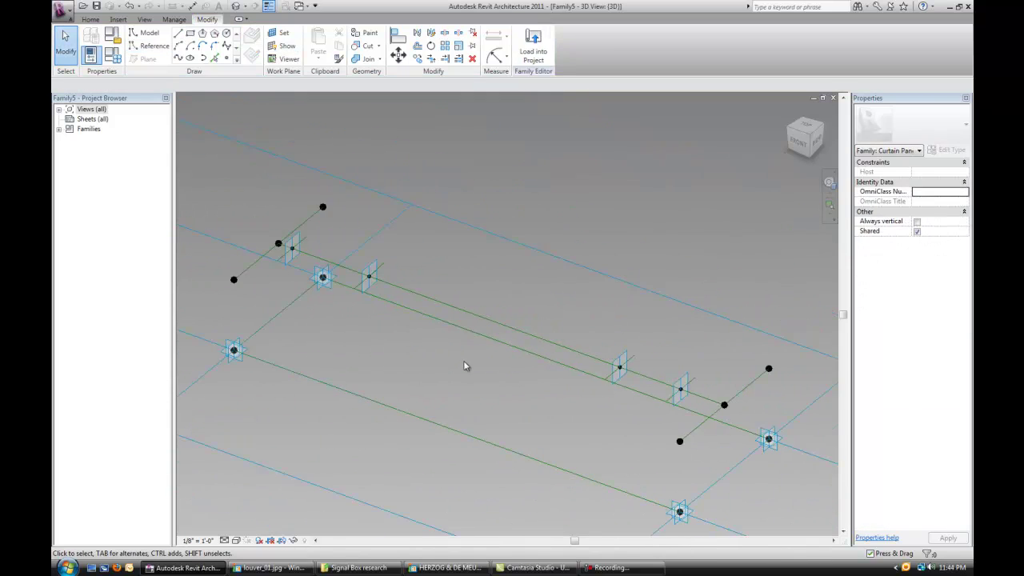
{"action": "left_click", "coordinate": [228, 60]}
{"action": "scroll", "coordinate": [296, 204], "scroll_direction": "up", "scroll_amount": 2}
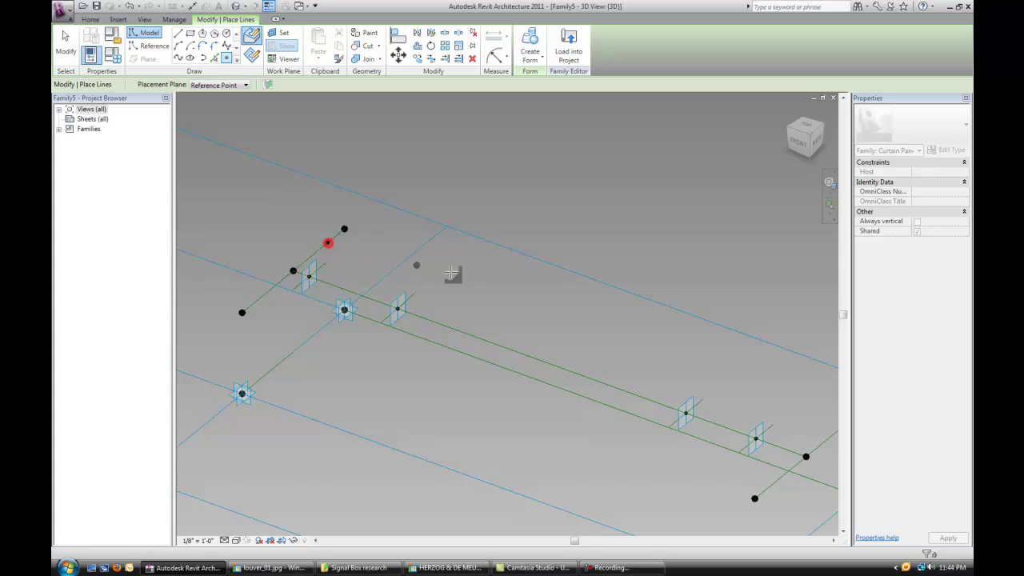
{"action": "scroll", "coordinate": [452, 273], "scroll_direction": "down", "scroll_amount": 2}
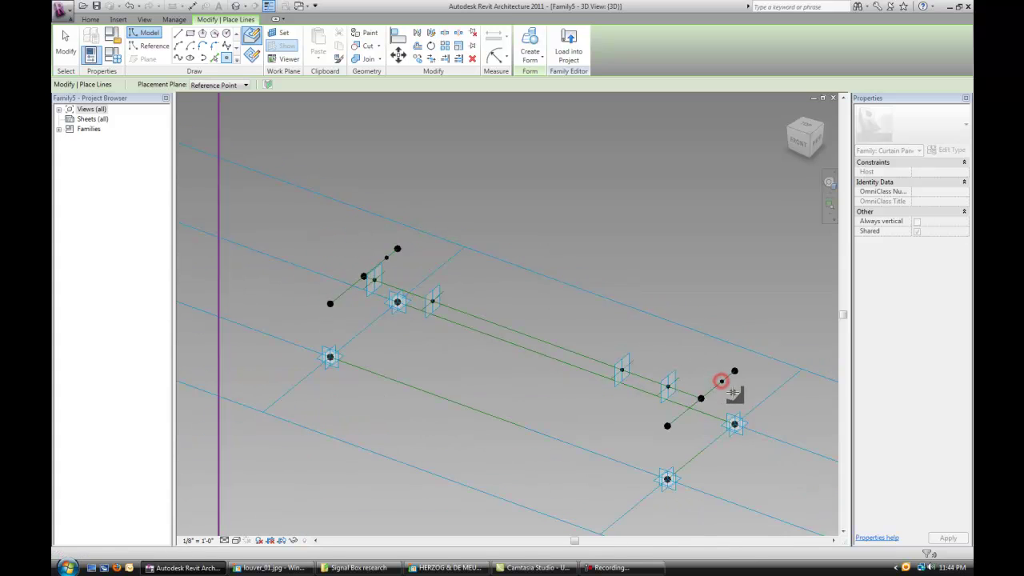
{"action": "key", "text": "Escape"}
{"action": "key", "text": "Escape"}
Associate the Hosted Parameter of the new point on the right end line with a new type parameter named axis_placement_2
{"action": "scroll", "coordinate": [728, 396], "scroll_direction": "up", "scroll_amount": 1}
{"action": "left_click", "coordinate": [722, 380]}
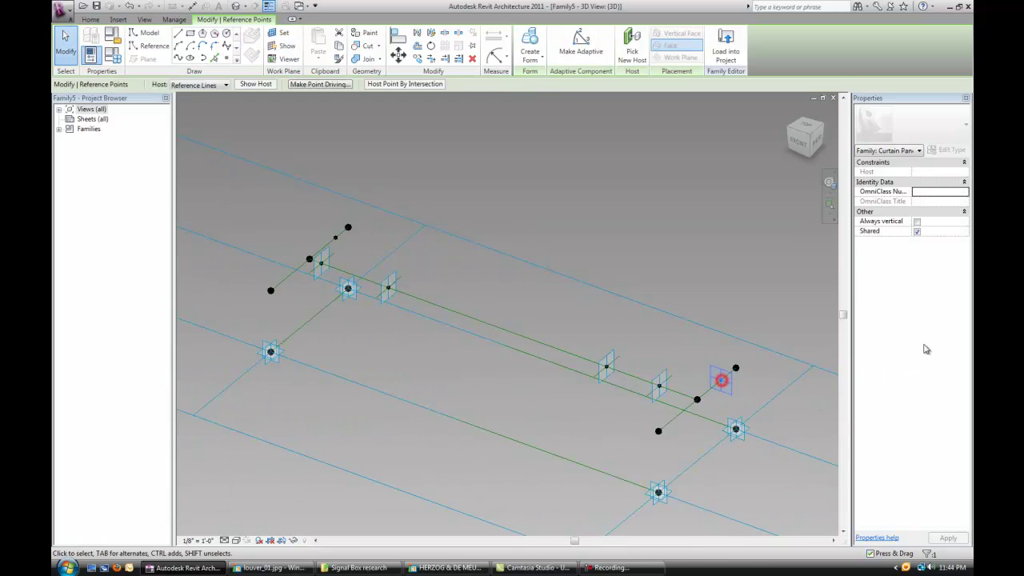
{"action": "left_click", "coordinate": [966, 280]}
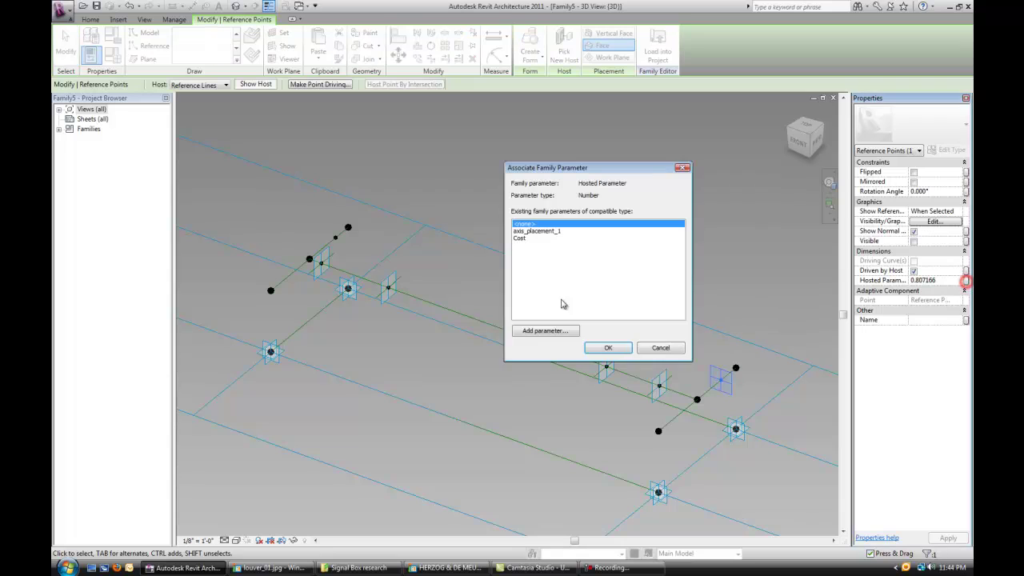
{"action": "left_click", "coordinate": [535, 333]}
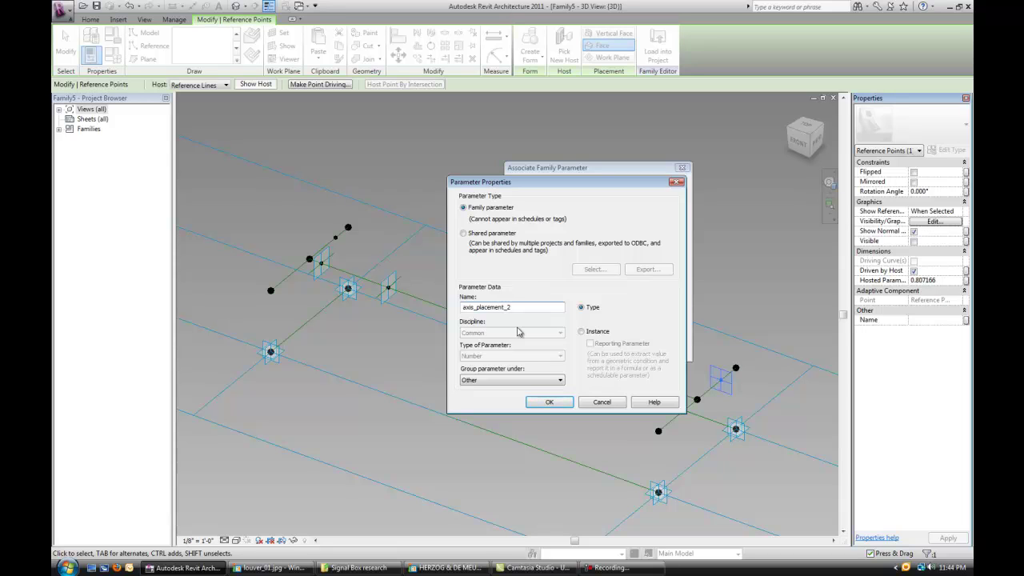
{"action": "left_click", "coordinate": [552, 402]}
{"action": "left_click", "coordinate": [607, 348]}
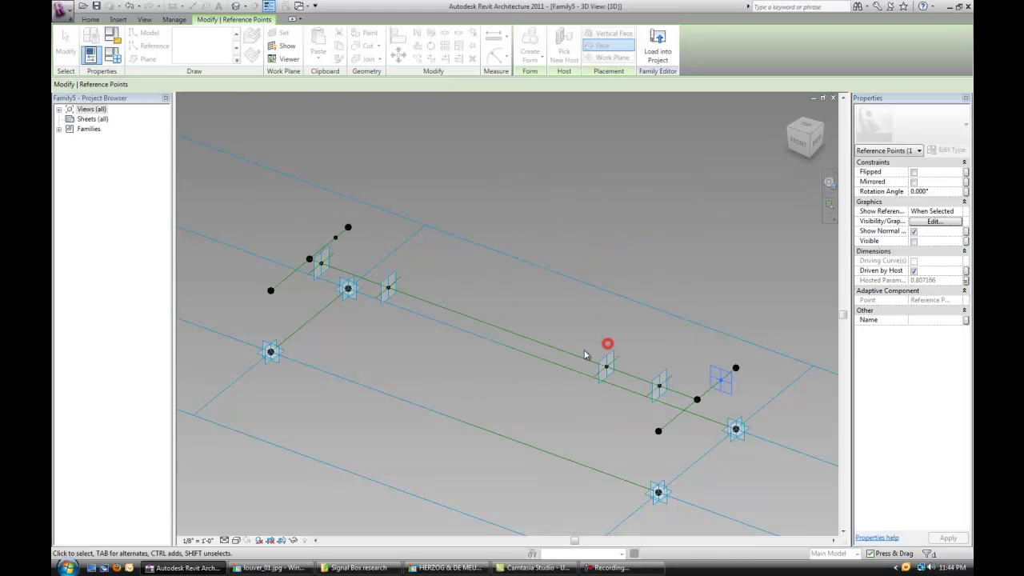
{"action": "key", "text": "Escape"}
Associate the Hosted Parameter of the new point on the left end line with the existing axis_placement_2 parameter
{"action": "left_click", "coordinate": [438, 275]}
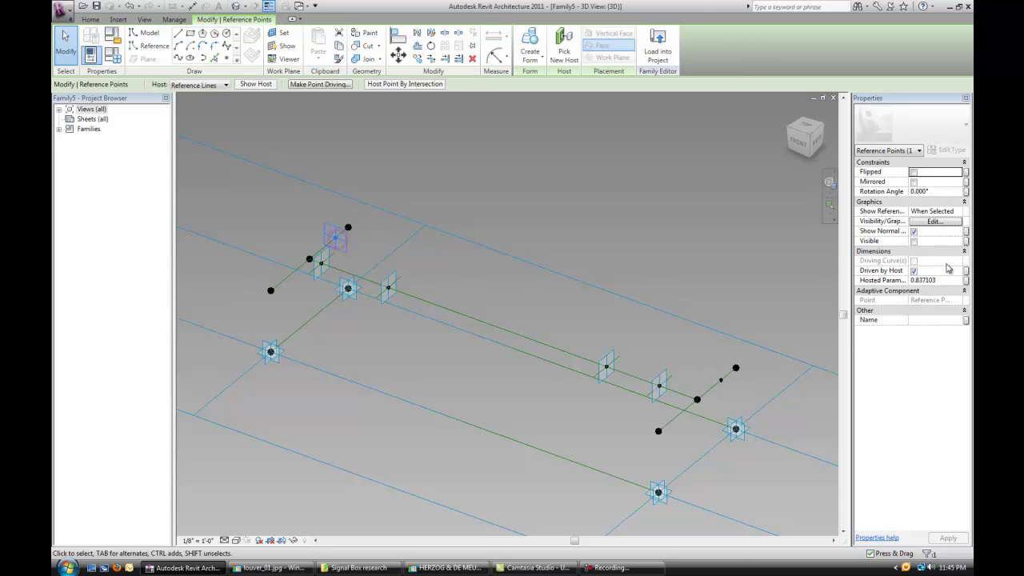
{"action": "left_click", "coordinate": [967, 281]}
{"action": "left_click", "coordinate": [539, 239]}
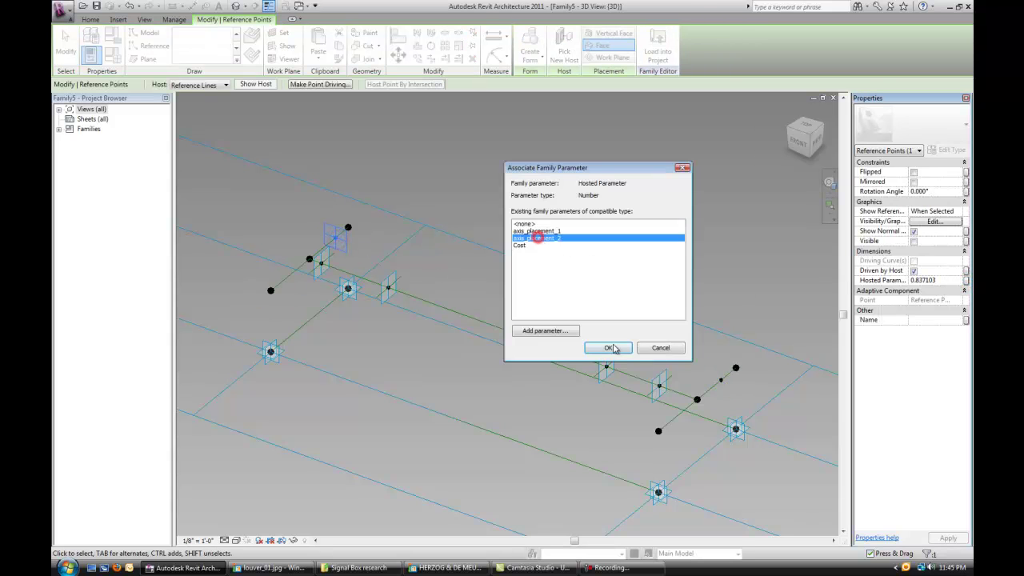
{"action": "left_click", "coordinate": [610, 347]}
{"action": "key", "text": "Escape"}
Draw a 3D-snapped reference line along the panel between the two points driven by axis_placement_2
{"action": "left_click", "coordinate": [154, 47]}
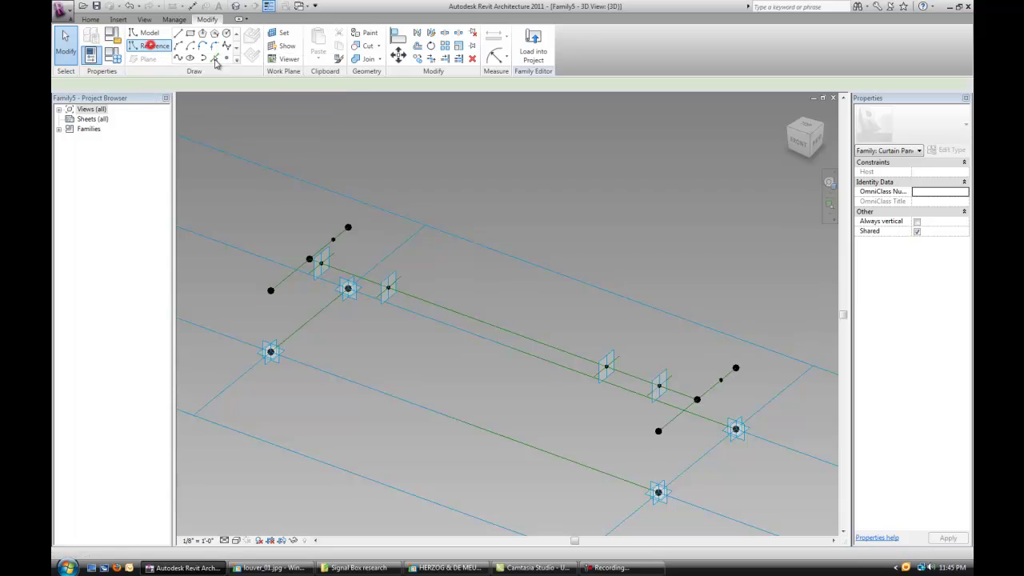
{"action": "left_click", "coordinate": [437, 84]}
{"action": "scroll", "coordinate": [341, 232], "scroll_direction": "up", "scroll_amount": 1}
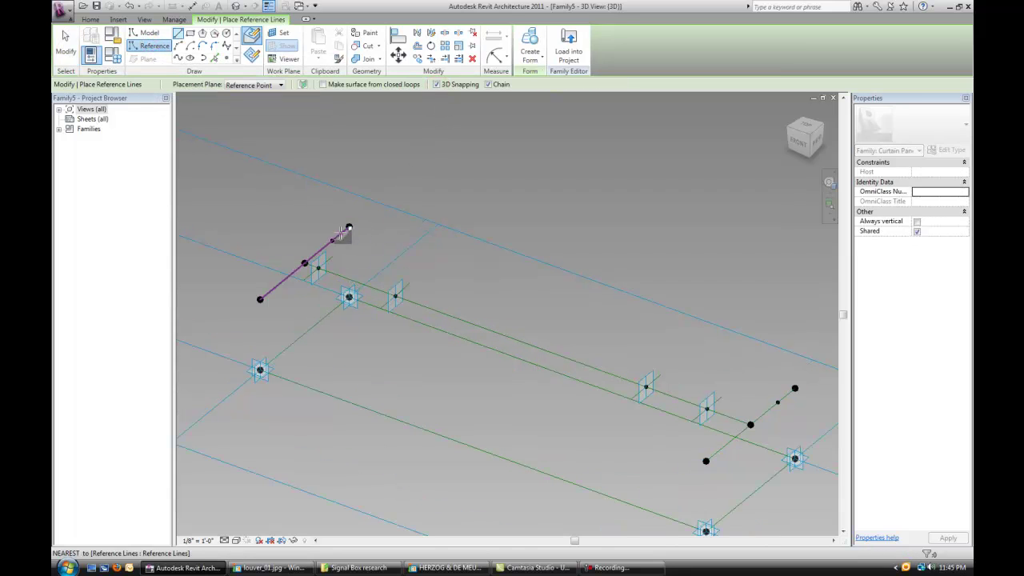
{"action": "left_click", "coordinate": [333, 240]}
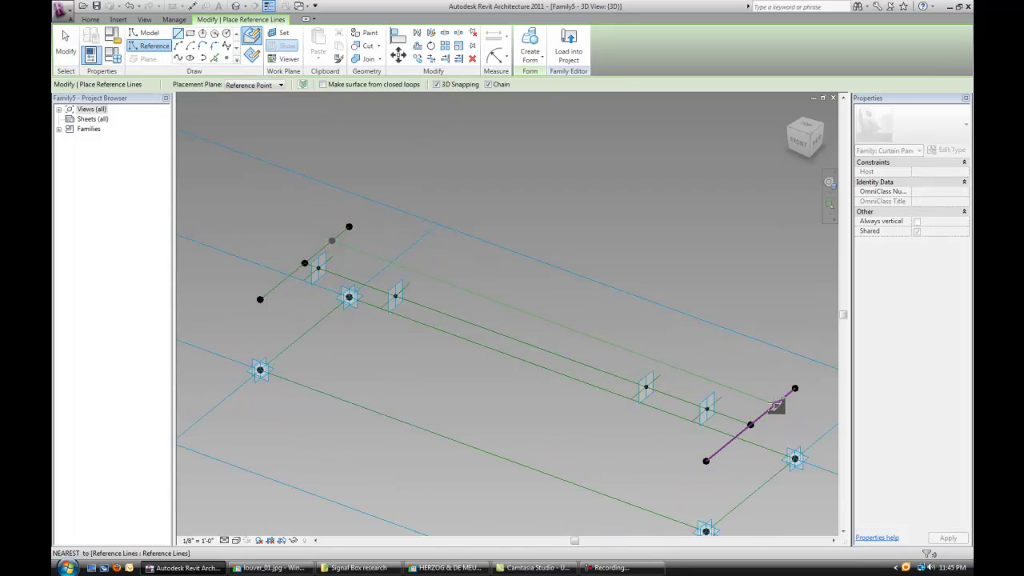
{"action": "left_click", "coordinate": [787, 411]}
{"action": "key", "text": "Escape"}
{"action": "key", "text": "Escape"}
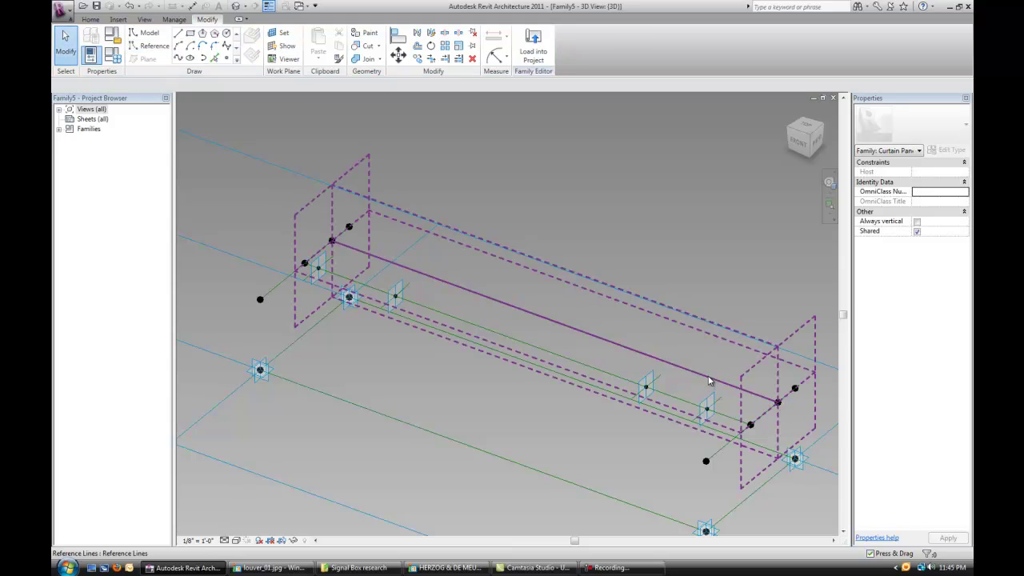
Shift the second long axis line slightly along the two raised end lines
{"action": "left_click", "coordinate": [709, 376]}
{"action": "mouse_move", "coordinate": [717, 377]}
{"action": "left_mouse_down"}
{"action": "mouse_move", "coordinate": [724, 364]}
{"action": "mouse_move", "coordinate": [706, 371]}
{"action": "left_mouse_up"}
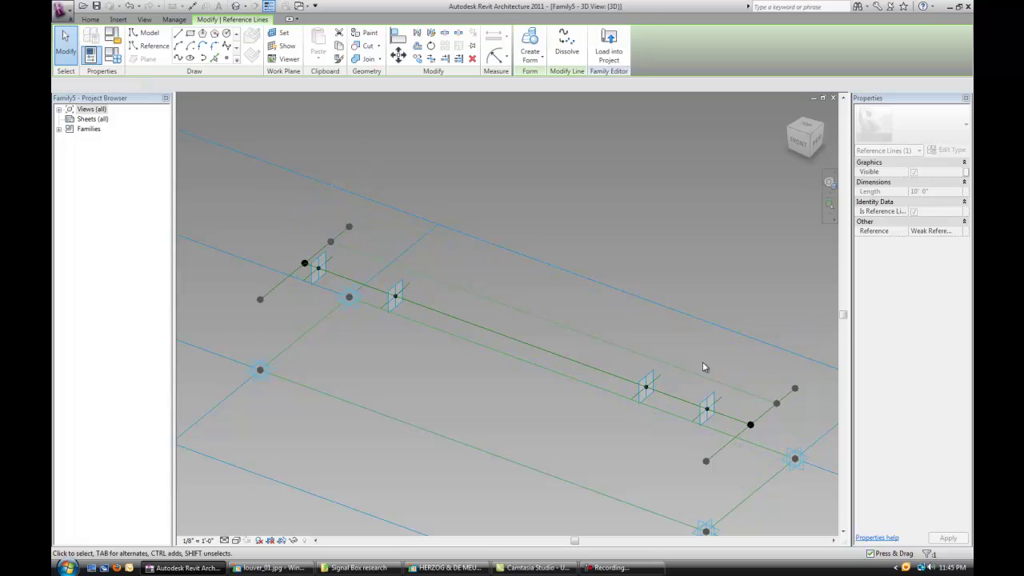
{"action": "key", "text": "Escape"}
Host two reference points near the middle of the second long axis line
{"action": "scroll", "coordinate": [491, 278], "scroll_direction": "up", "scroll_amount": 1}
{"action": "middle_click_drag", "start_coordinate": [493, 284], "coordinate": [420, 246]}
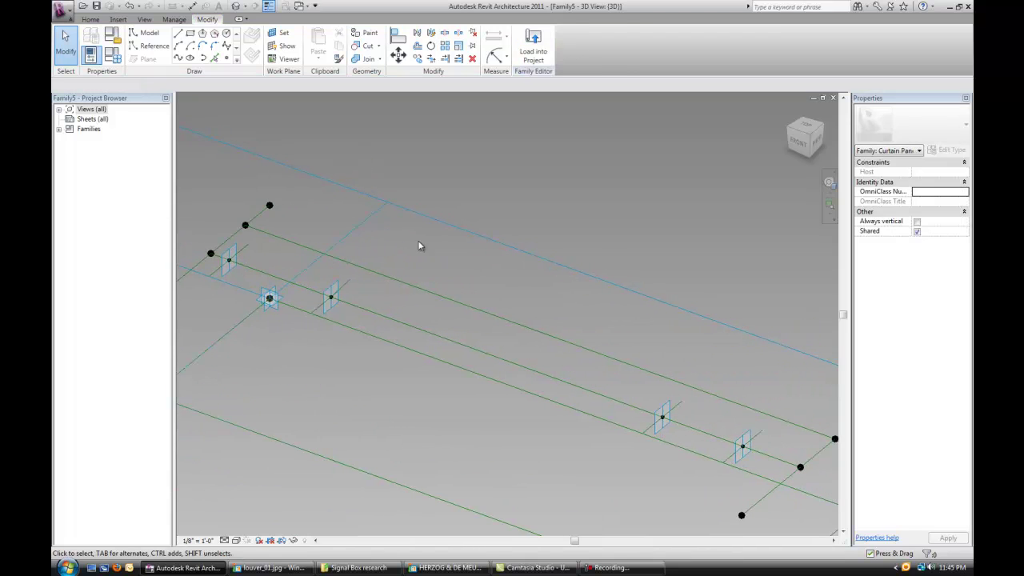
{"action": "left_click", "coordinate": [236, 64]}
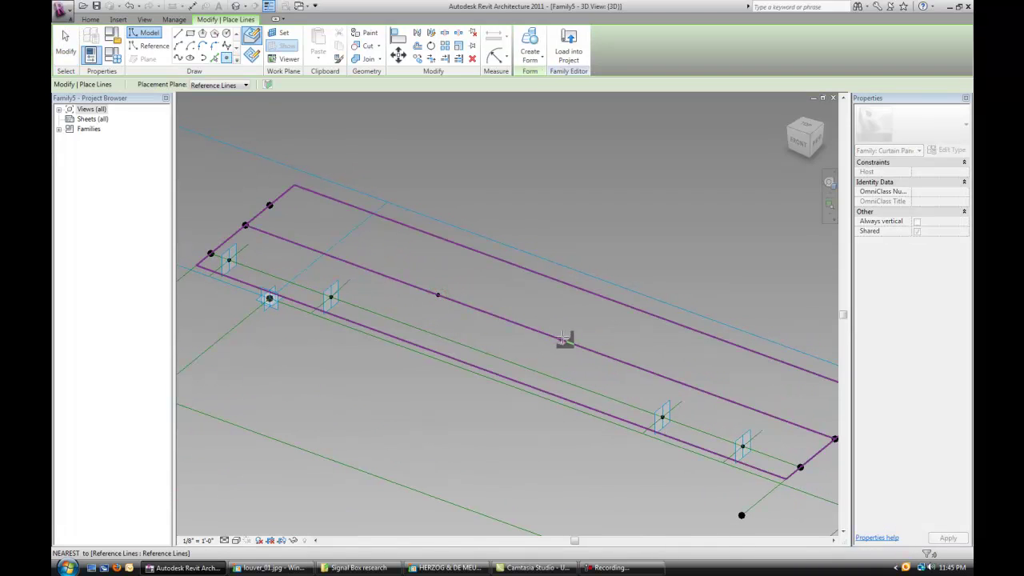
{"action": "key", "text": "Escape"}
{"action": "key", "text": "Escape"}
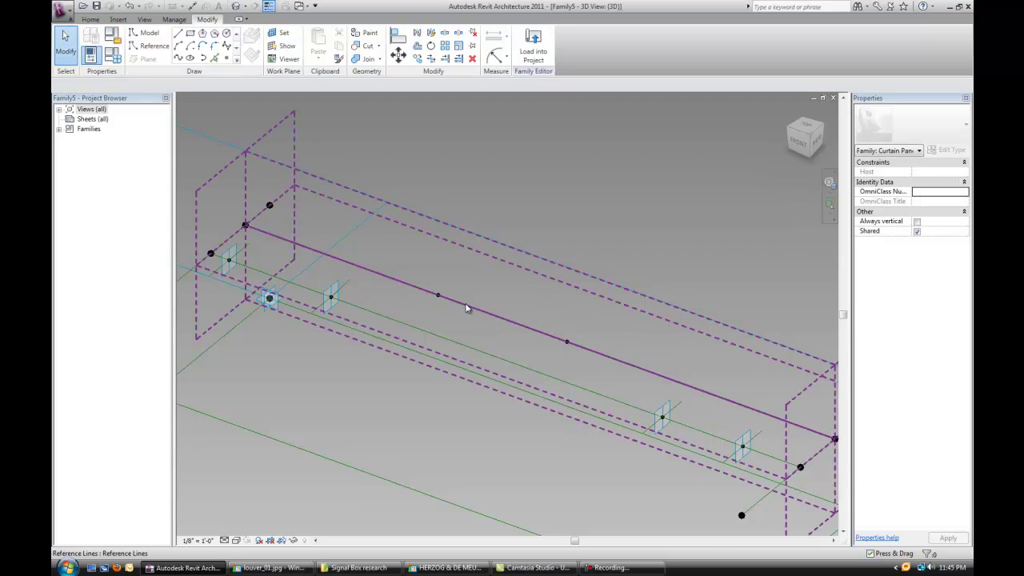
{"action": "scroll", "coordinate": [463, 286], "scroll_direction": "up", "scroll_amount": 1}
{"action": "middle_click_drag", "start_coordinate": [462, 285], "coordinate": [488, 294]}
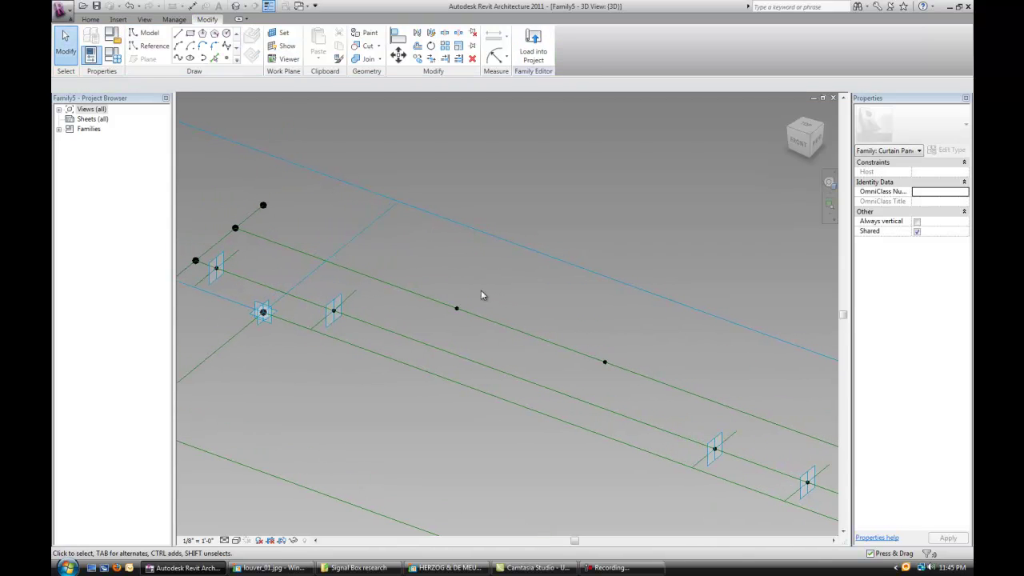
Set the two reference points on the second long axis line to always show their reference planes
{"action": "left_click_drag", "start_coordinate": [433, 270], "coordinate": [653, 393]}
{"action": "left_click", "coordinate": [957, 211]}
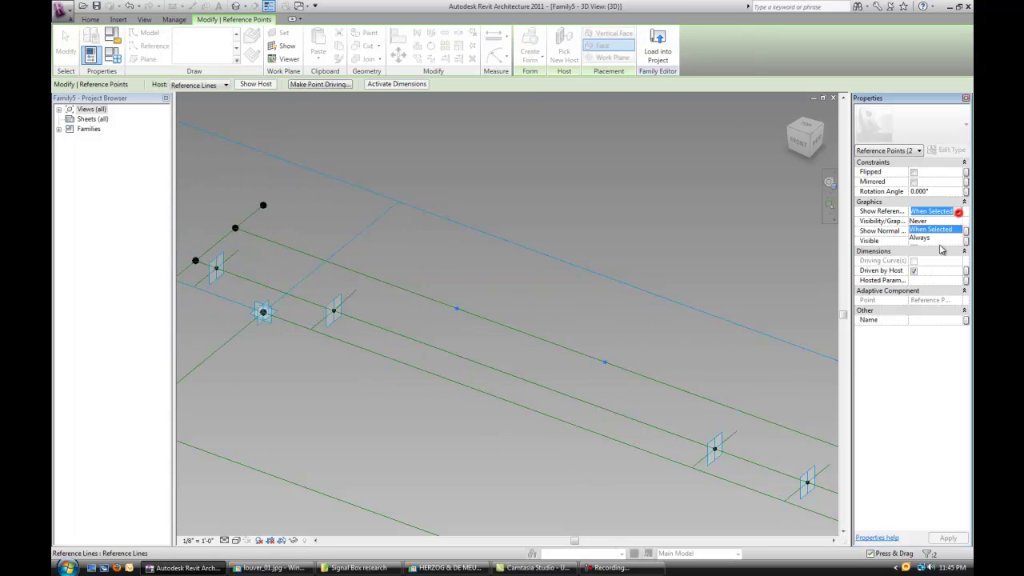
{"action": "left_click", "coordinate": [922, 235]}
{"action": "left_click", "coordinate": [949, 538]}
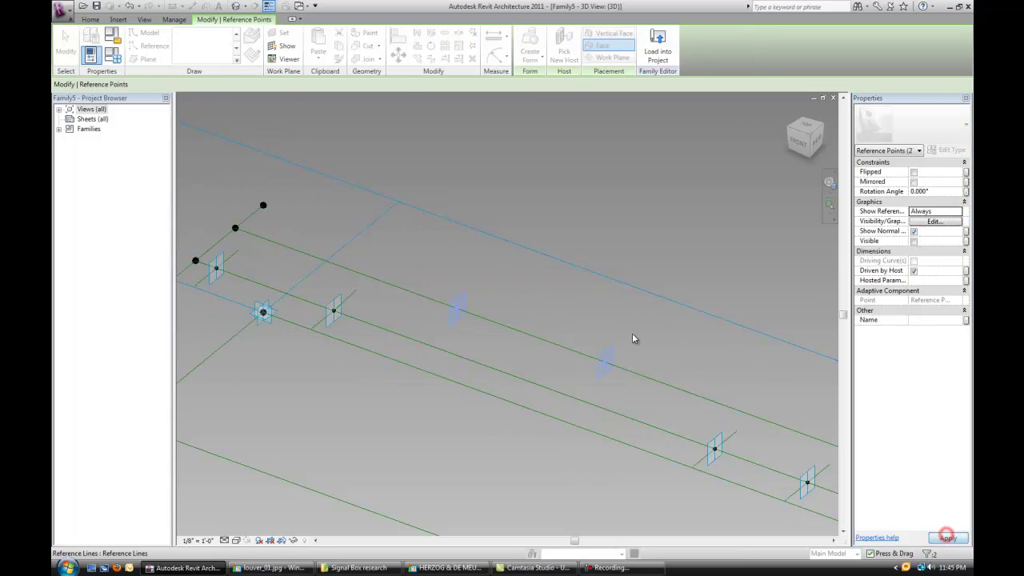
{"action": "left_click", "coordinate": [632, 336]}
{"action": "scroll", "coordinate": [497, 292], "scroll_direction": "up", "scroll_amount": 3}
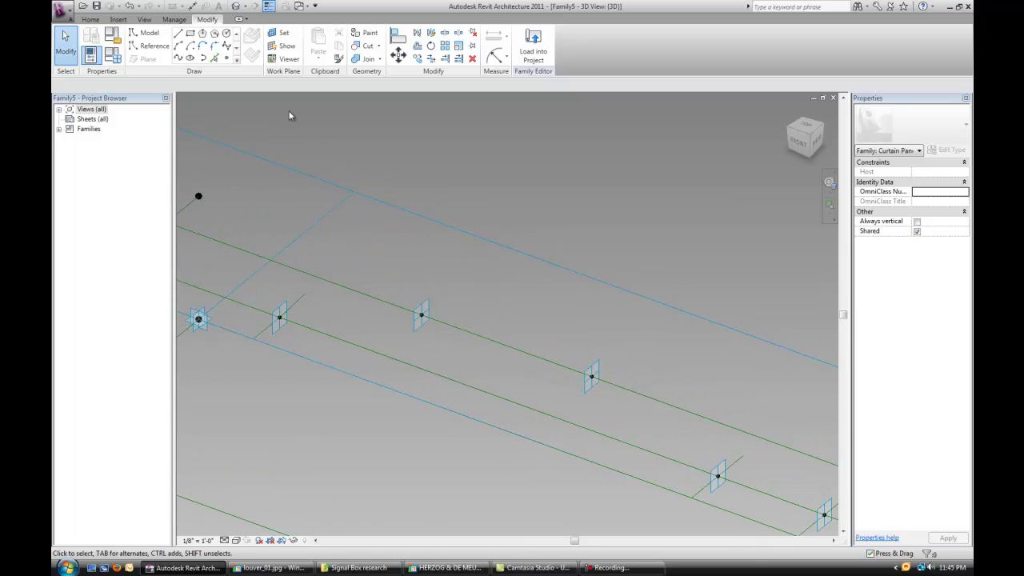
Turn off 3D snapping and draw a 6" vertical reference line upward from the second axis's left hosted point, on that point's plane
{"action": "left_click", "coordinate": [153, 45]}
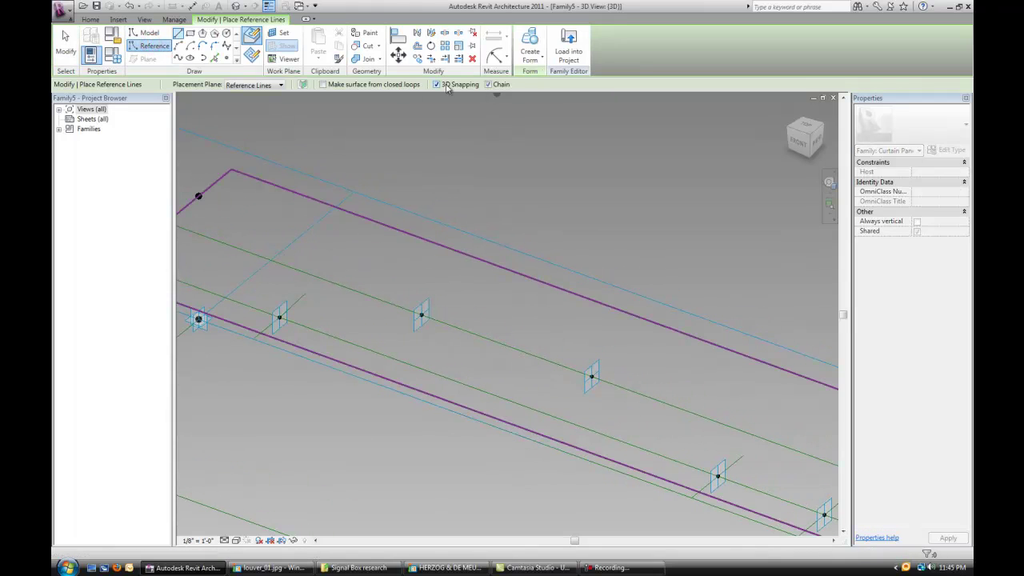
{"action": "left_click", "coordinate": [436, 84]}
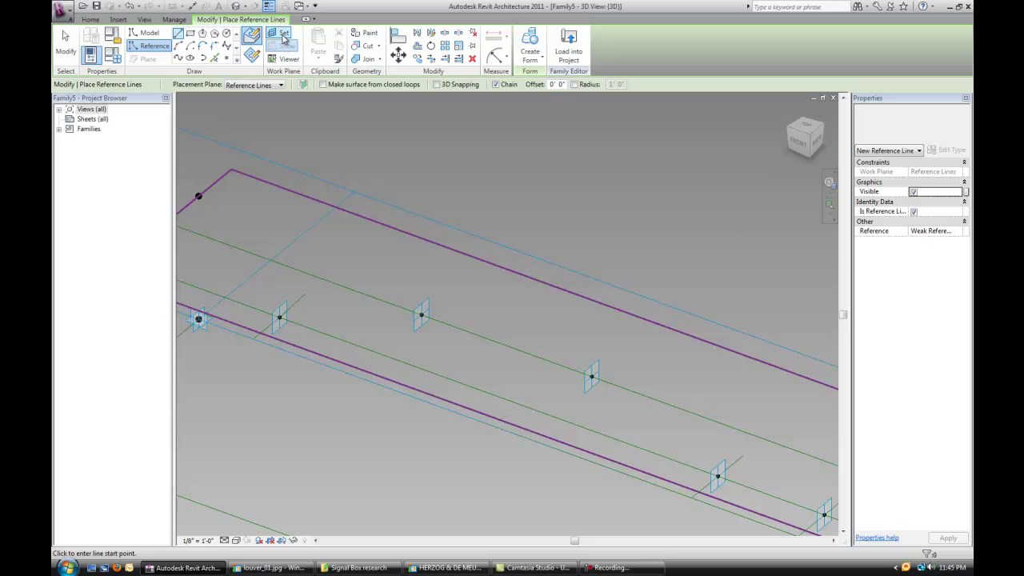
{"action": "key", "text": "Escape"}
{"action": "scroll", "coordinate": [422, 313], "scroll_direction": "up", "scroll_amount": 2}
{"action": "left_click", "coordinate": [428, 302]}
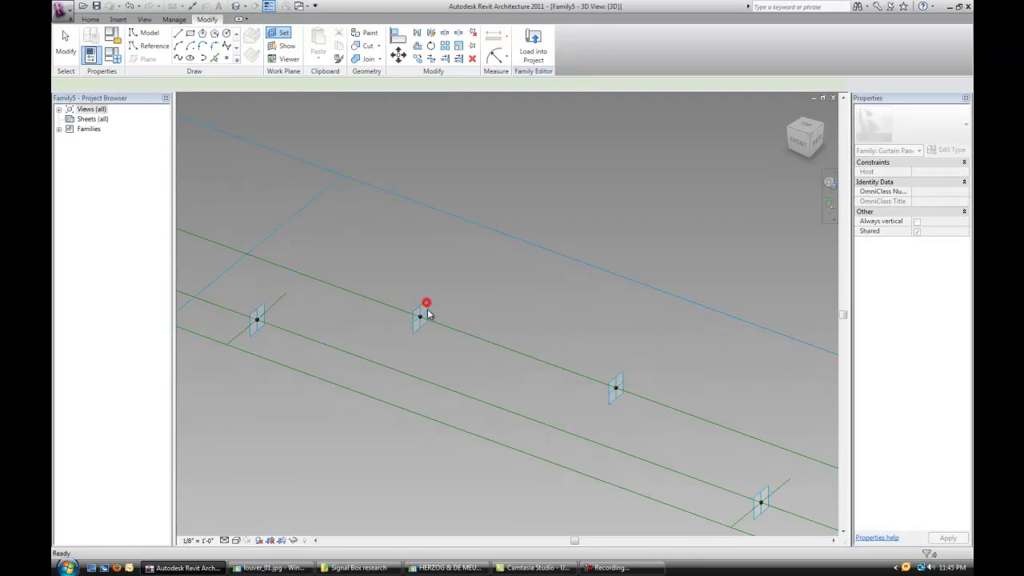
{"action": "left_click", "coordinate": [420, 317]}
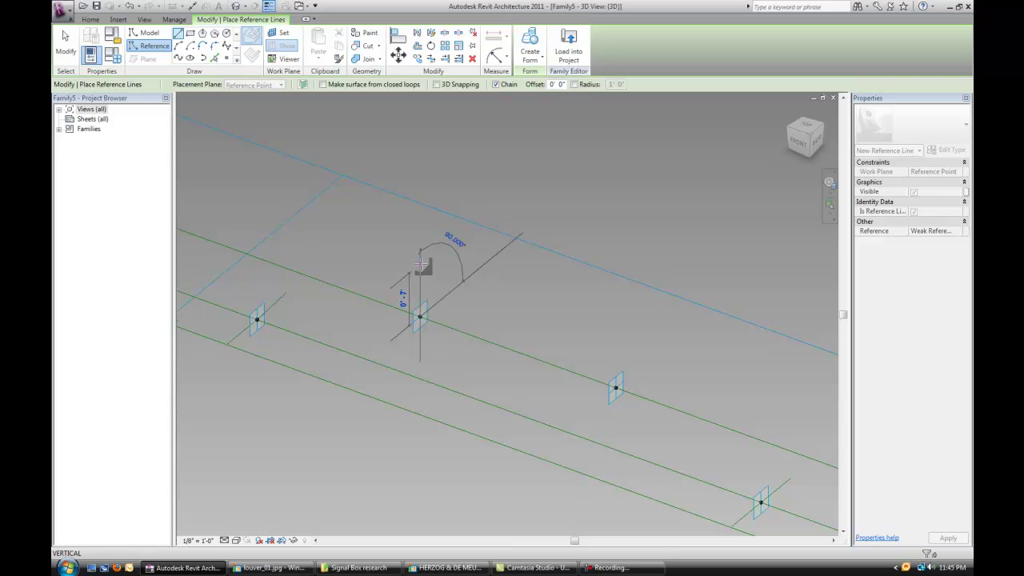
{"action": "type", "text": "6'"}
{"action": "key", "text": "Return"}
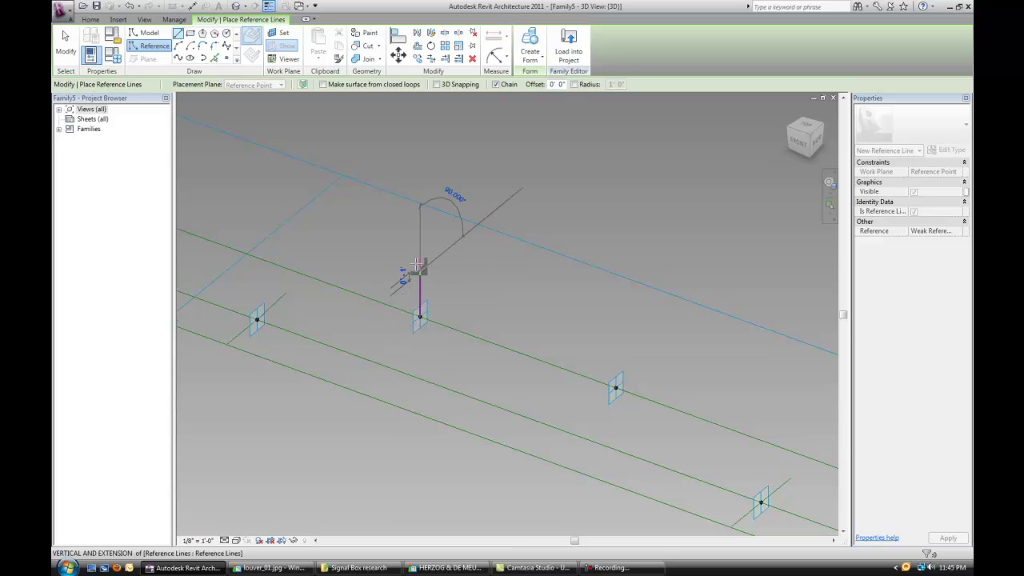
{"action": "key", "text": "Escape"}
{"action": "key", "text": "Escape"}
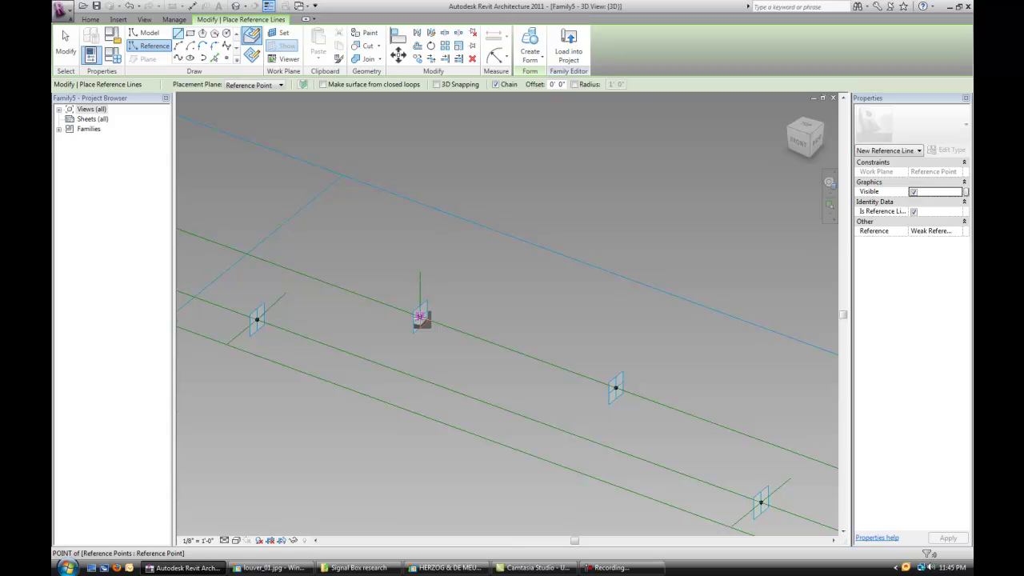
Draw a matching 6" reference line straight down from the same left hosted point
{"action": "left_click", "coordinate": [419, 317]}
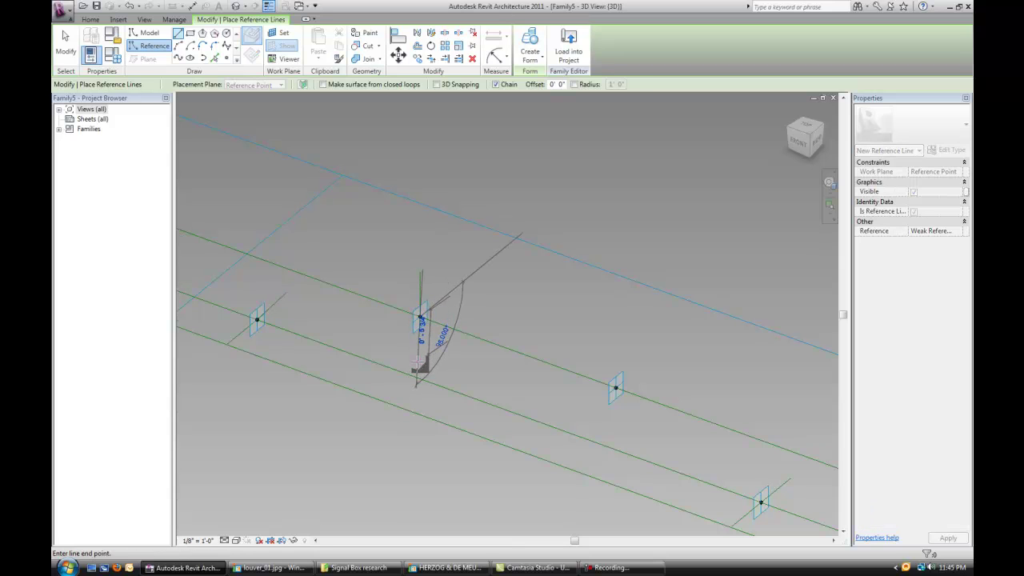
{"action": "type", "text": "6\""}
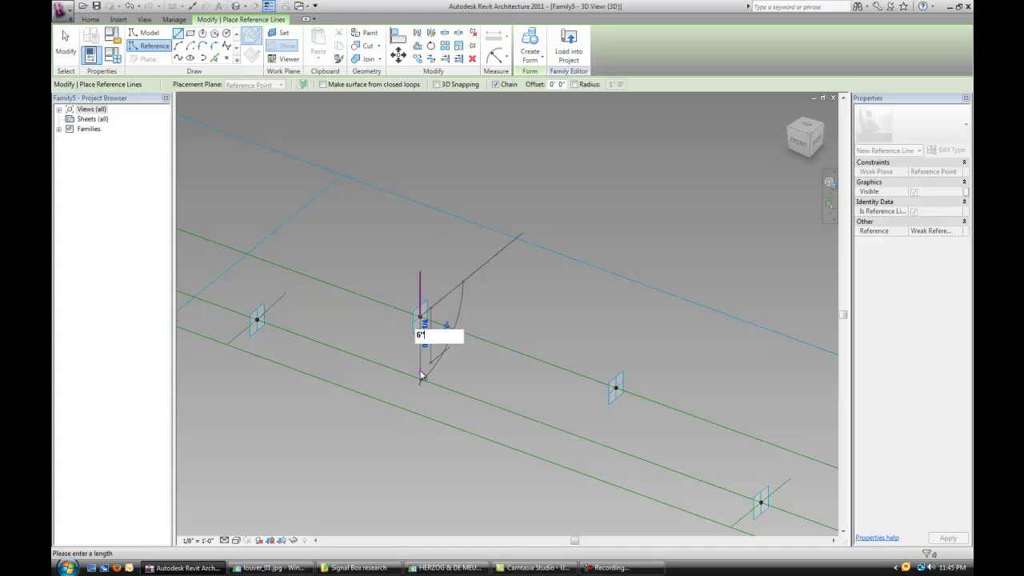
{"action": "key", "text": "Return"}
{"action": "key", "text": "Escape"}
{"action": "key", "text": "Escape"}
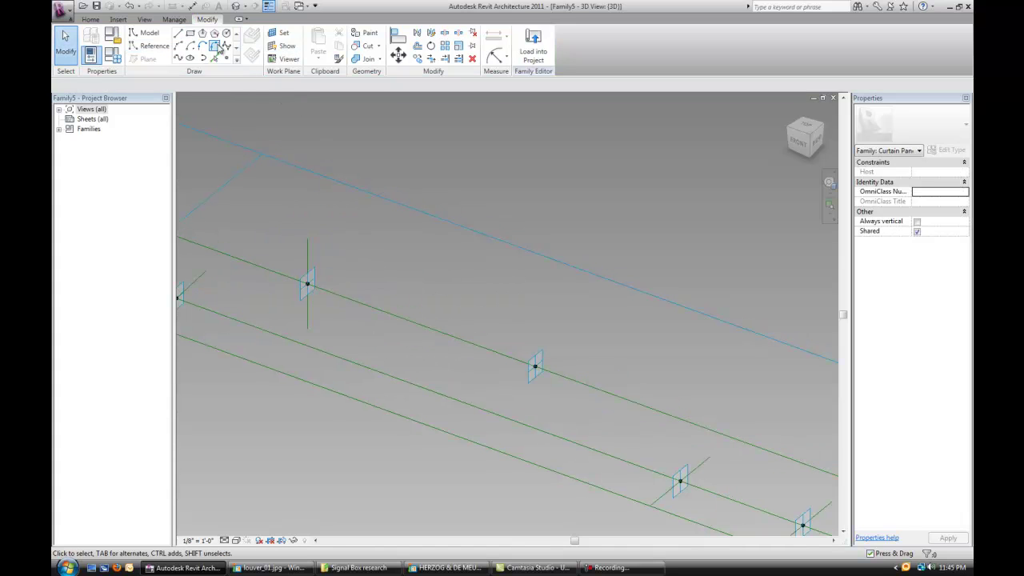
Set the work plane to the second axis's right hosted point and draw a 6" reference line straight up from it
{"action": "left_click", "coordinate": [158, 46]}
{"action": "left_click", "coordinate": [280, 33]}
{"action": "scroll", "coordinate": [569, 370], "scroll_direction": "up", "scroll_amount": 2}
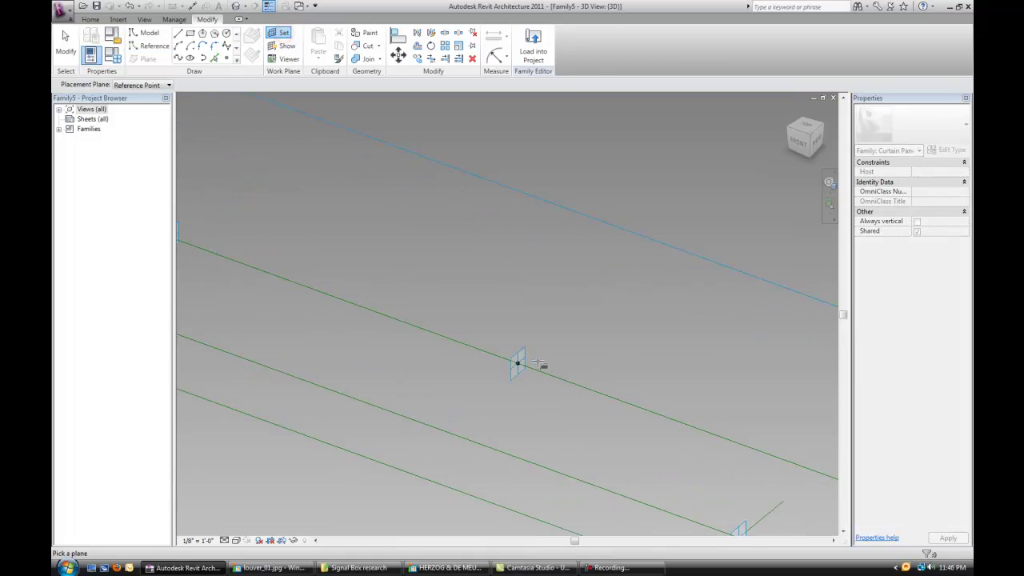
{"action": "left_click", "coordinate": [519, 362]}
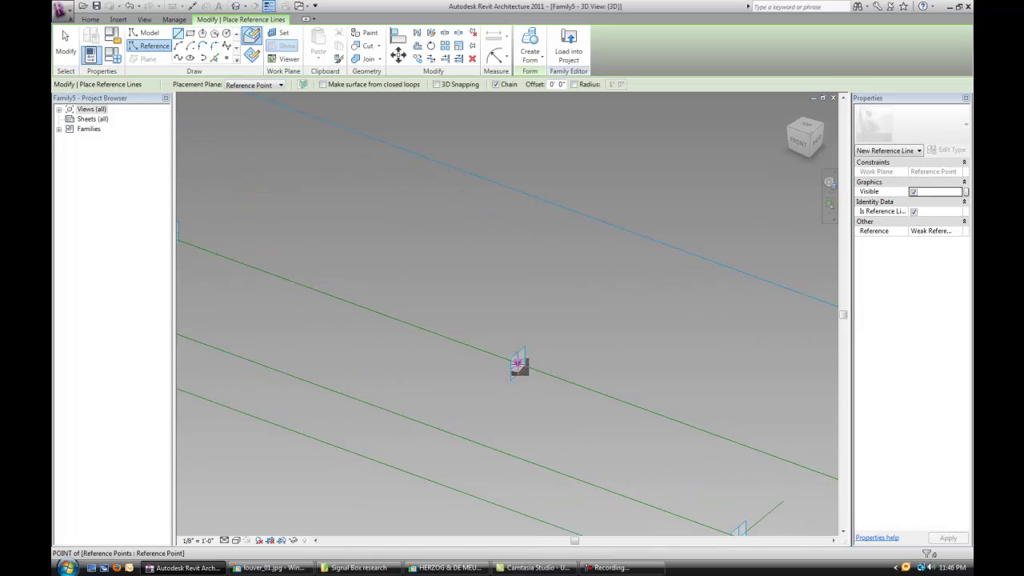
{"action": "left_click", "coordinate": [518, 364]}
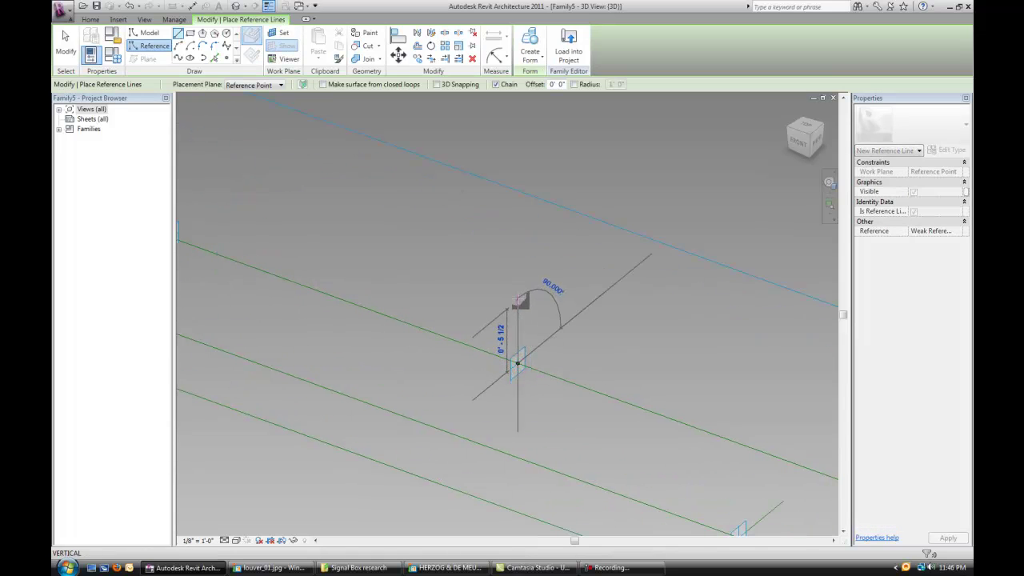
{"action": "type", "text": "6\""}
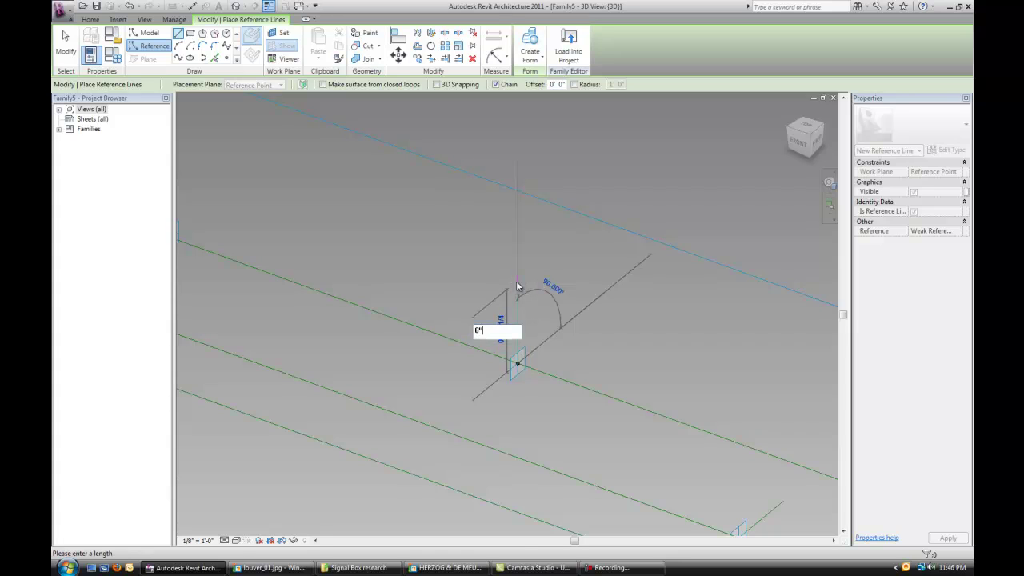
{"action": "key", "text": "Return"}
{"action": "key", "text": "Escape"}
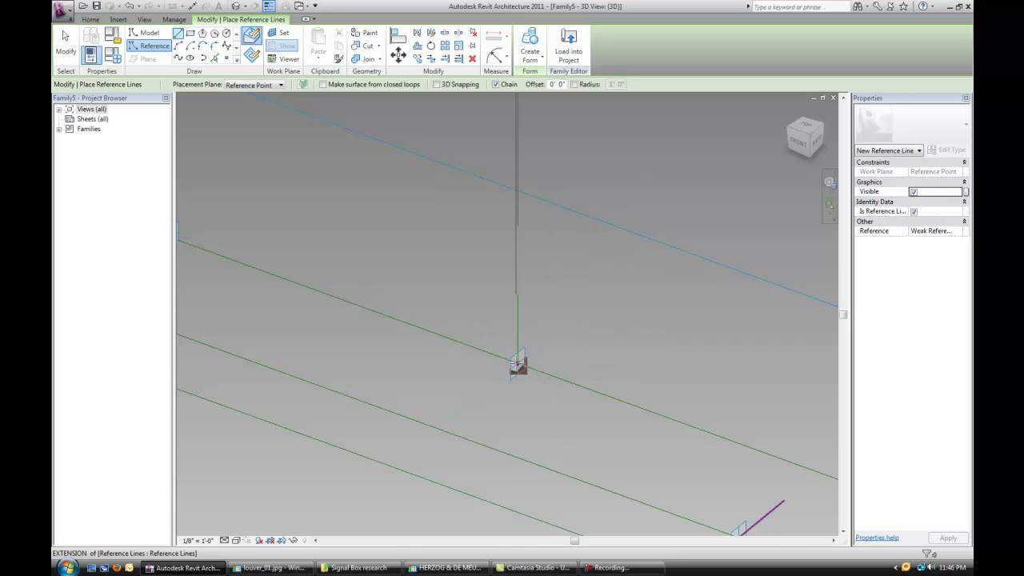
Draw a 6" reference line straight down from the second axis's right hosted point
{"action": "left_click", "coordinate": [519, 363]}
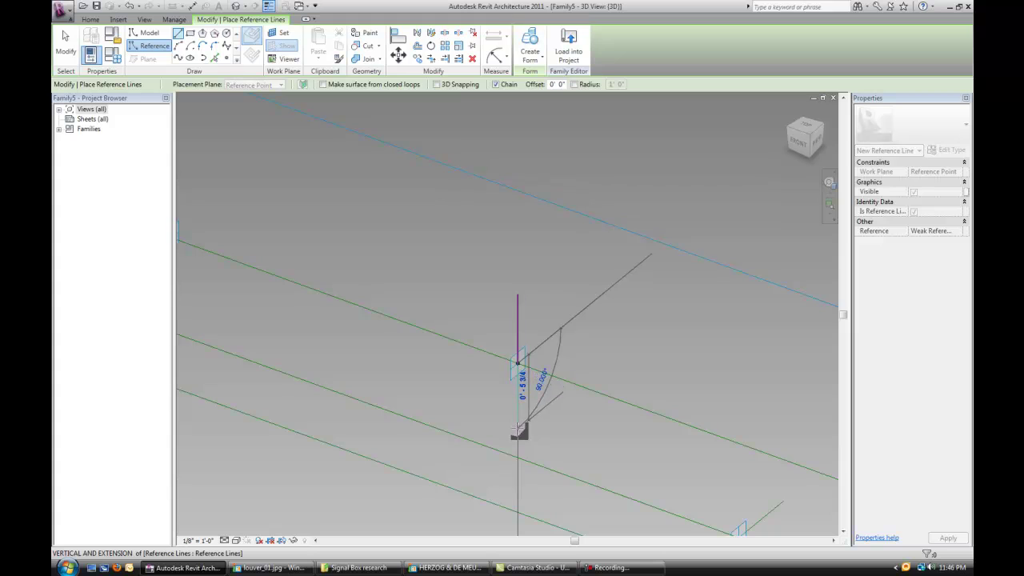
{"action": "type", "text": "6"}
{"action": "key", "text": "Return"}
{"action": "key", "text": "Escape"}
{"action": "key", "text": "Escape"}
{"action": "scroll", "coordinate": [517, 428], "scroll_direction": "down", "scroll_amount": 3}
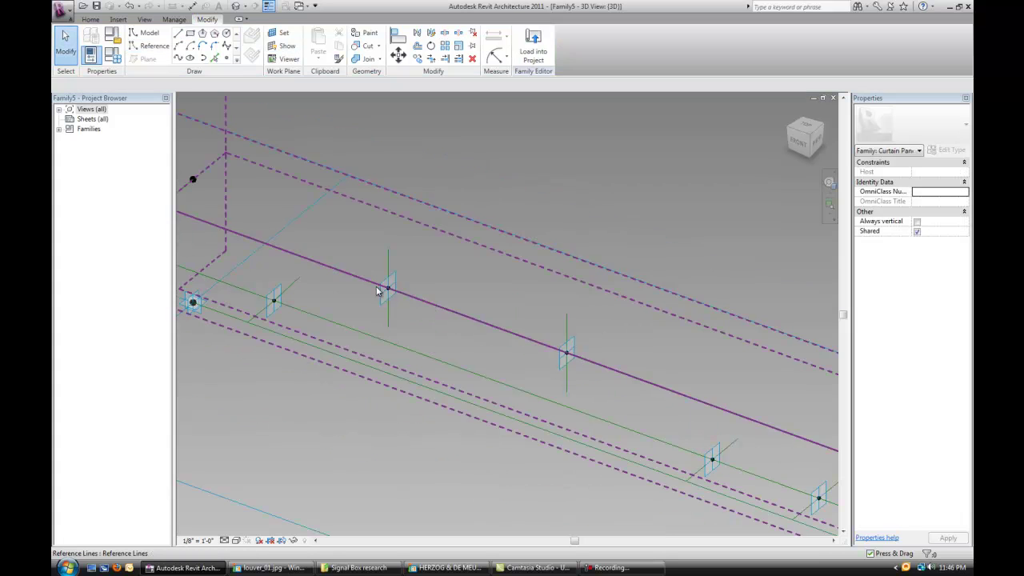
Associate the left hosted point's Rotation Angle with a new type family parameter named rotation_angle, grouped under Dimensions
{"action": "left_click", "coordinate": [392, 280]}
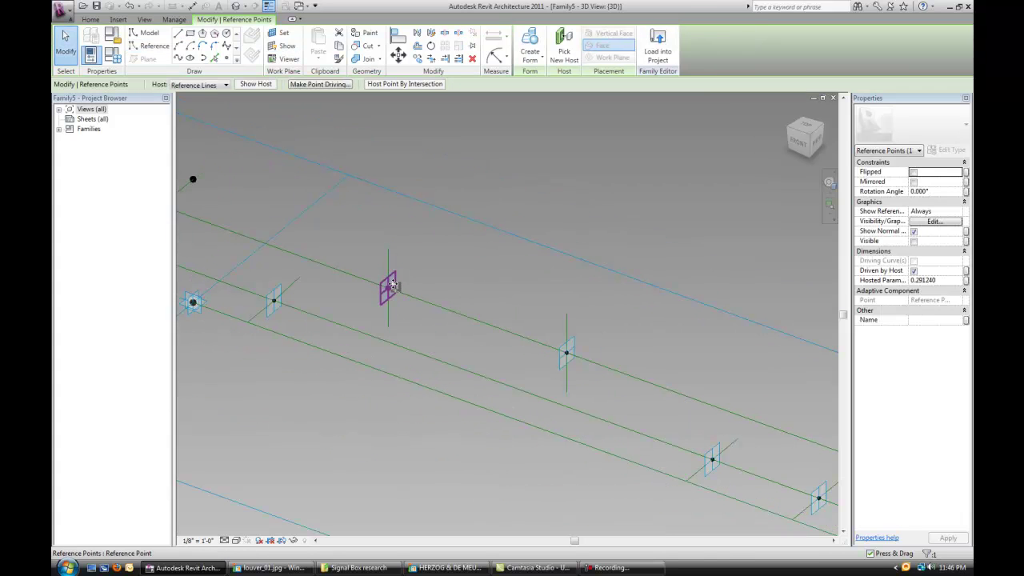
{"action": "scroll", "coordinate": [397, 278], "scroll_direction": "up", "scroll_amount": 1}
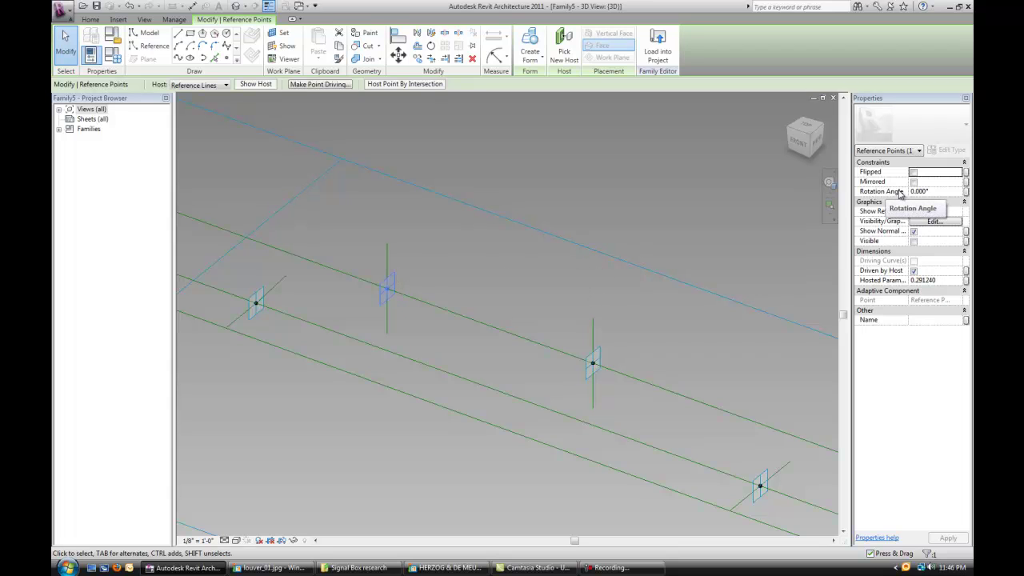
{"action": "scroll", "coordinate": [496, 305], "scroll_direction": "down", "scroll_amount": 2}
{"action": "middle_click_drag", "start_coordinate": [504, 309], "coordinate": [519, 310]}
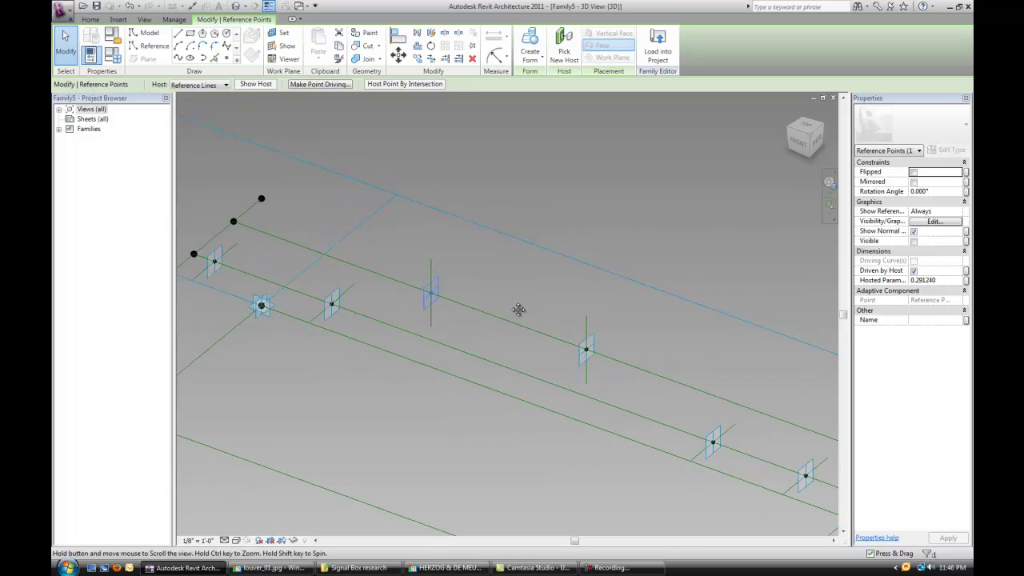
{"action": "scroll", "coordinate": [487, 301], "scroll_direction": "up", "scroll_amount": 2}
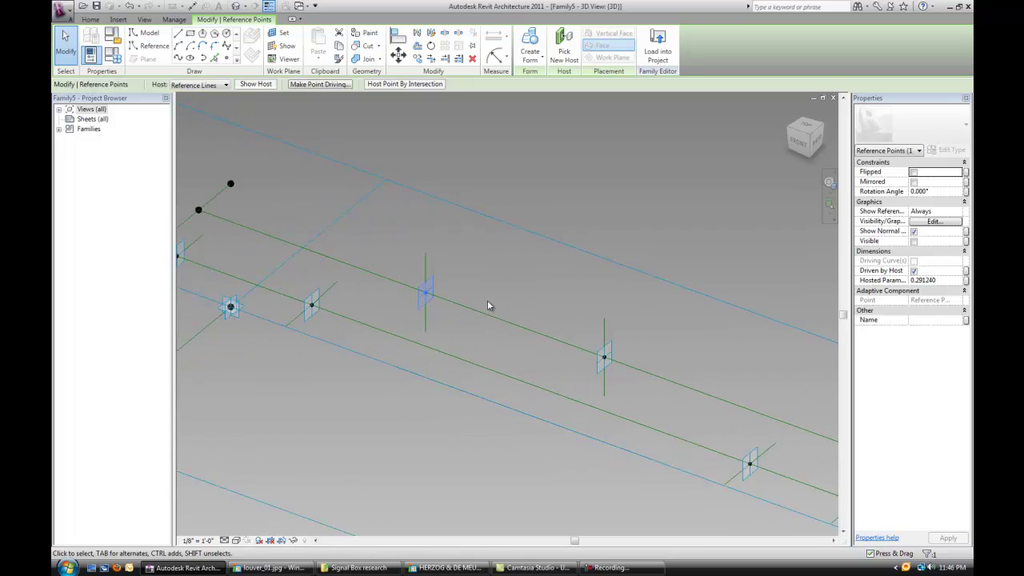
{"action": "left_click", "coordinate": [966, 192]}
{"action": "left_click", "coordinate": [551, 331]}
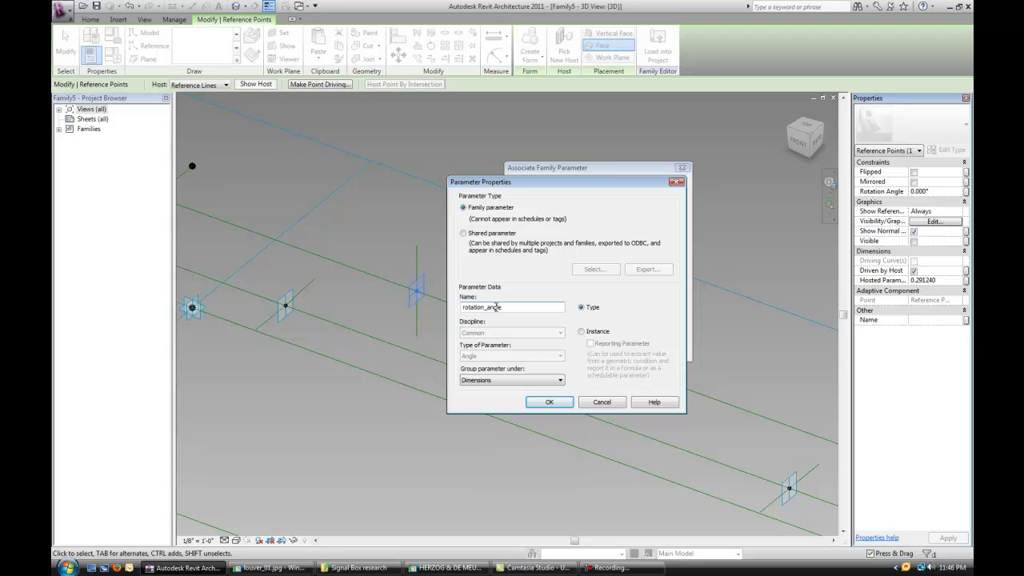
{"action": "left_click", "coordinate": [550, 403]}
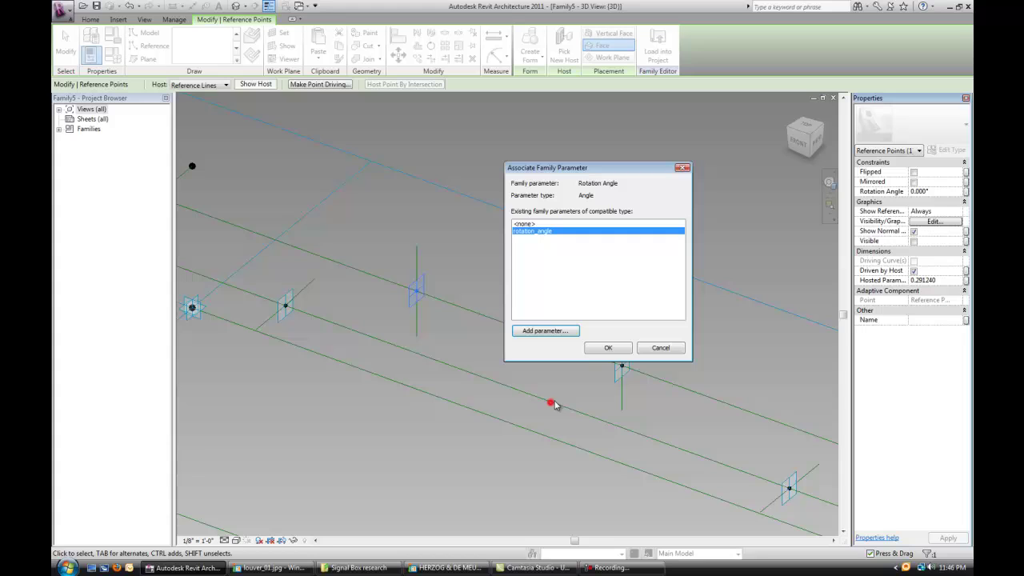
{"action": "left_click", "coordinate": [609, 349]}
{"action": "key", "text": "Escape"}
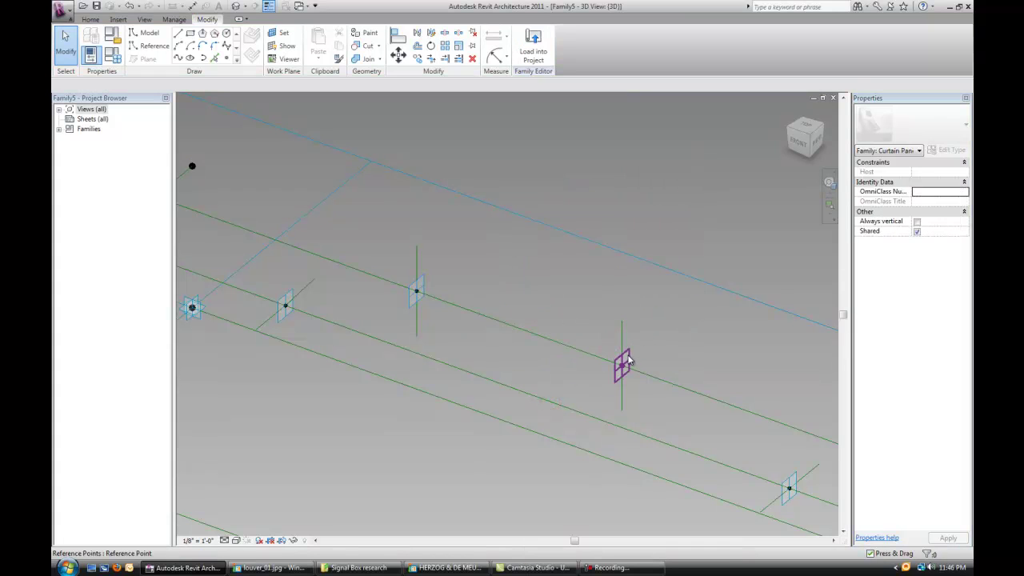
Associate the Rotation Angle of the second axis's right hosted point with the existing rotation_angle parameter
{"action": "left_click", "coordinate": [632, 357]}
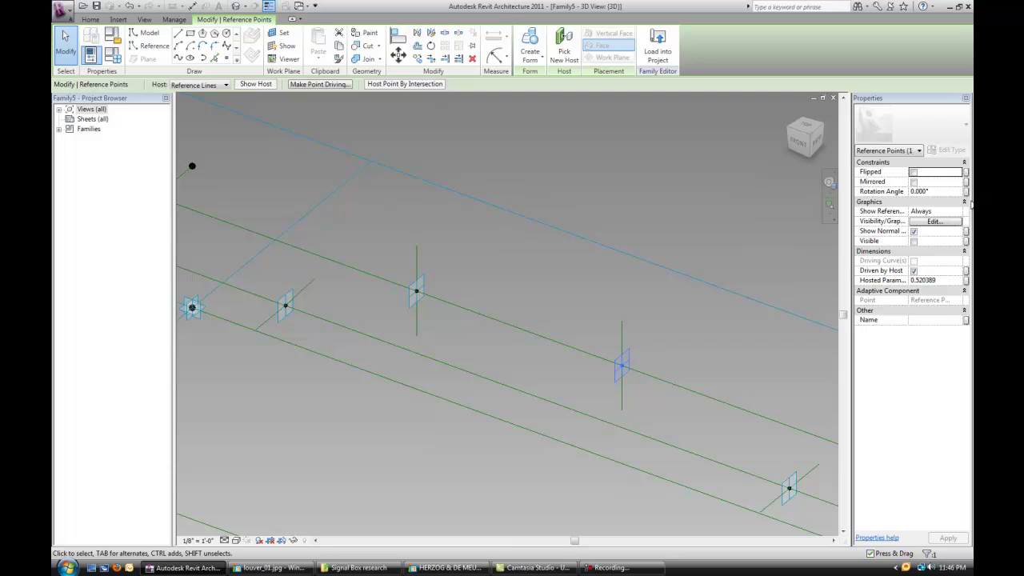
{"action": "left_click", "coordinate": [966, 192]}
{"action": "left_click", "coordinate": [542, 232]}
{"action": "left_click", "coordinate": [608, 347]}
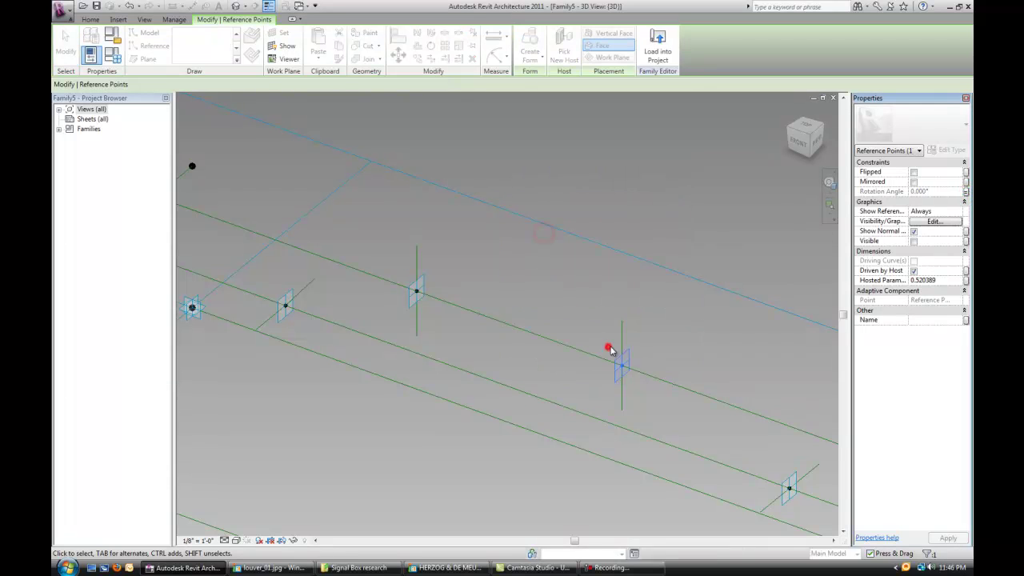
Set the rotation_angle family parameter to 15 degrees and apply it to the model
{"action": "left_click", "coordinate": [113, 54]}
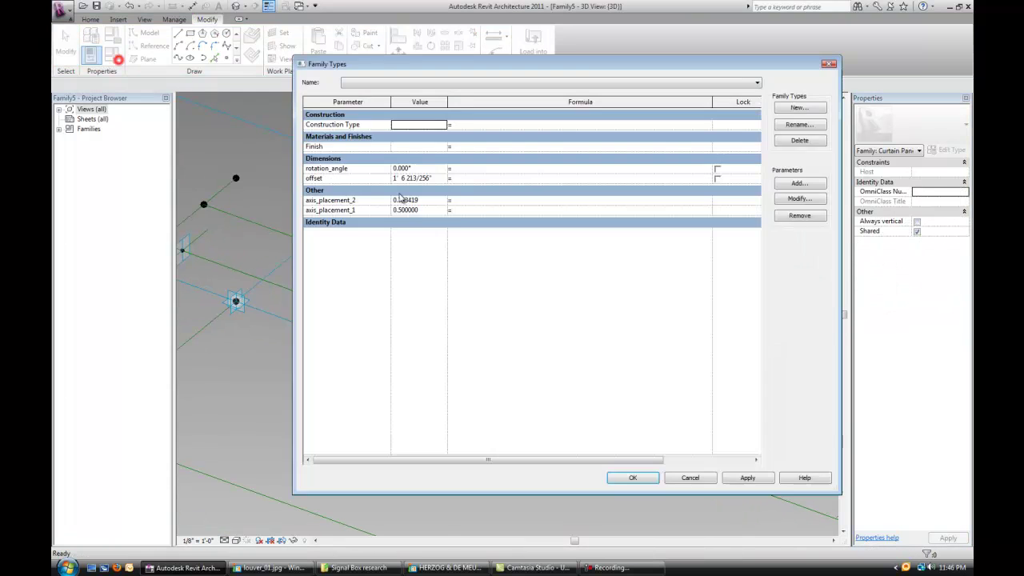
{"action": "left_click_drag", "start_coordinate": [468, 77], "coordinate": [817, 68]}
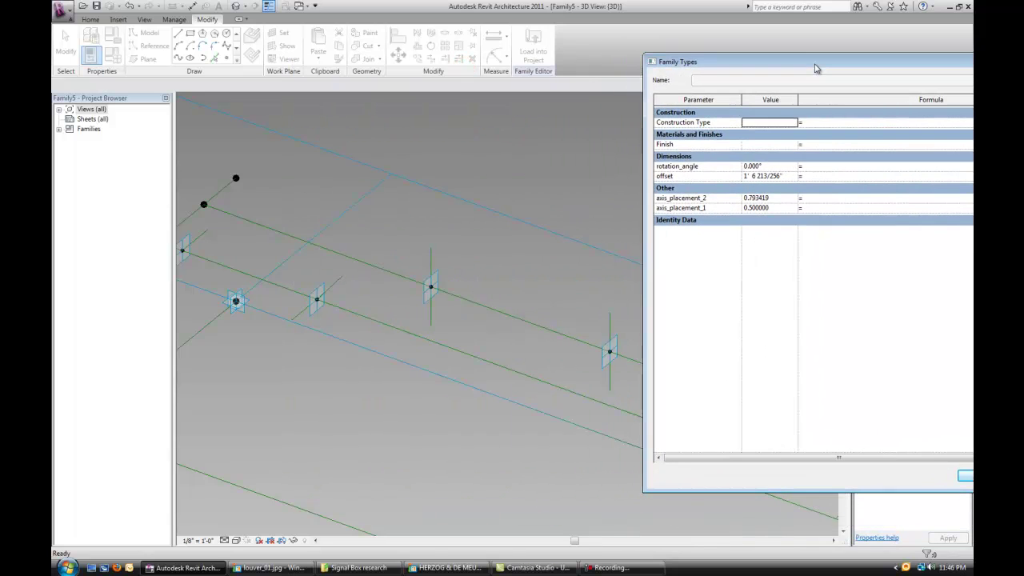
{"action": "left_click", "coordinate": [774, 165]}
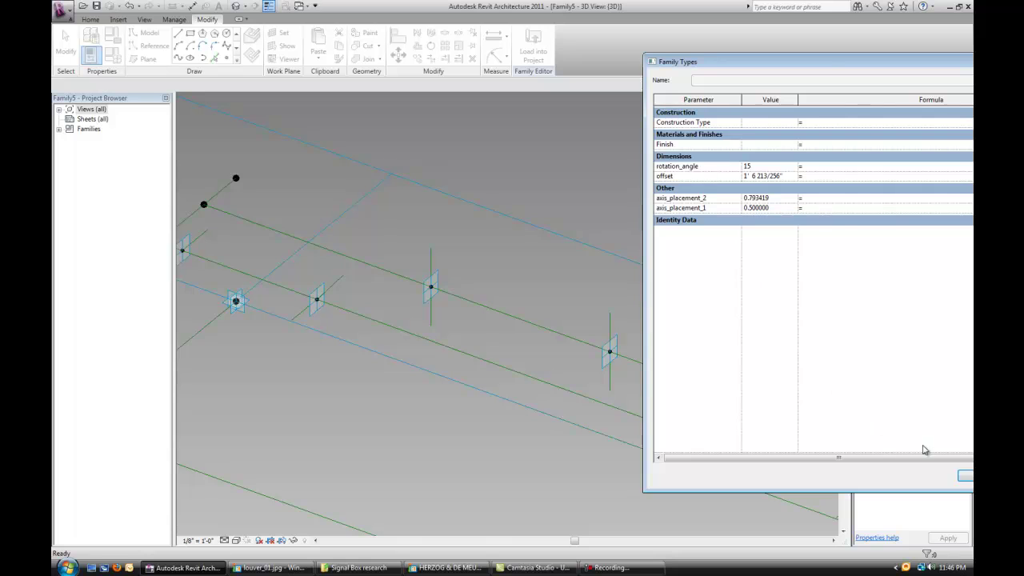
{"action": "left_click_drag", "start_coordinate": [827, 69], "coordinate": [499, 34]}
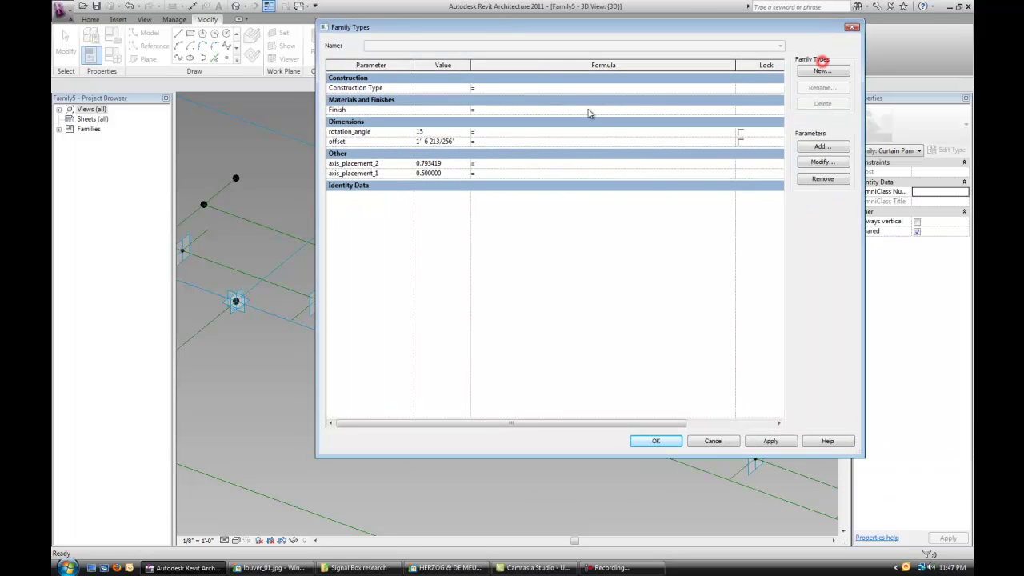
{"action": "left_click", "coordinate": [778, 442]}
{"action": "left_click", "coordinate": [656, 441]}
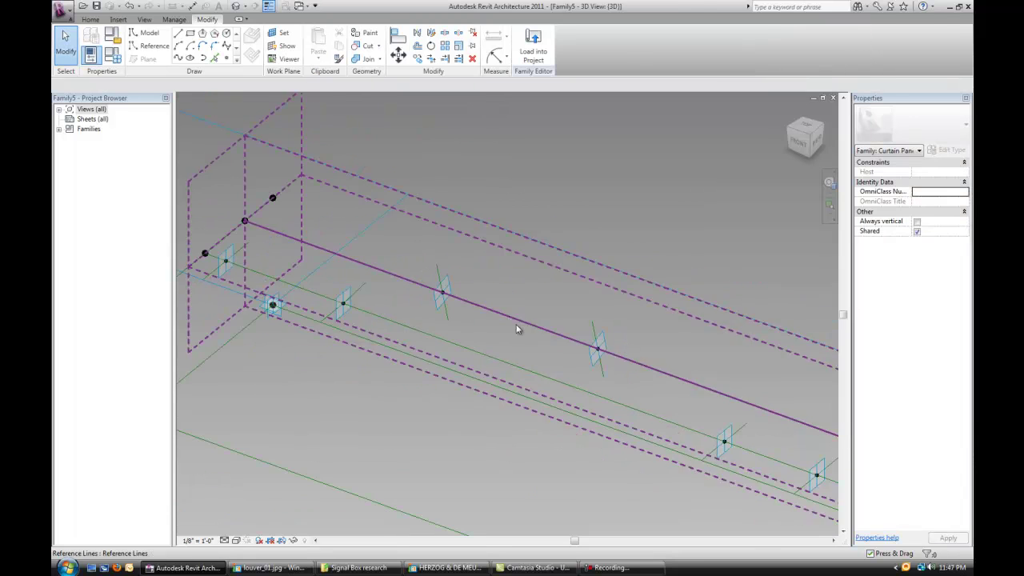
Set the rotation_angle family parameter to 0 degrees and apply it to the model
{"action": "middle_click_drag", "start_coordinate": [517, 329], "coordinate": [536, 319], "text": "shift"}
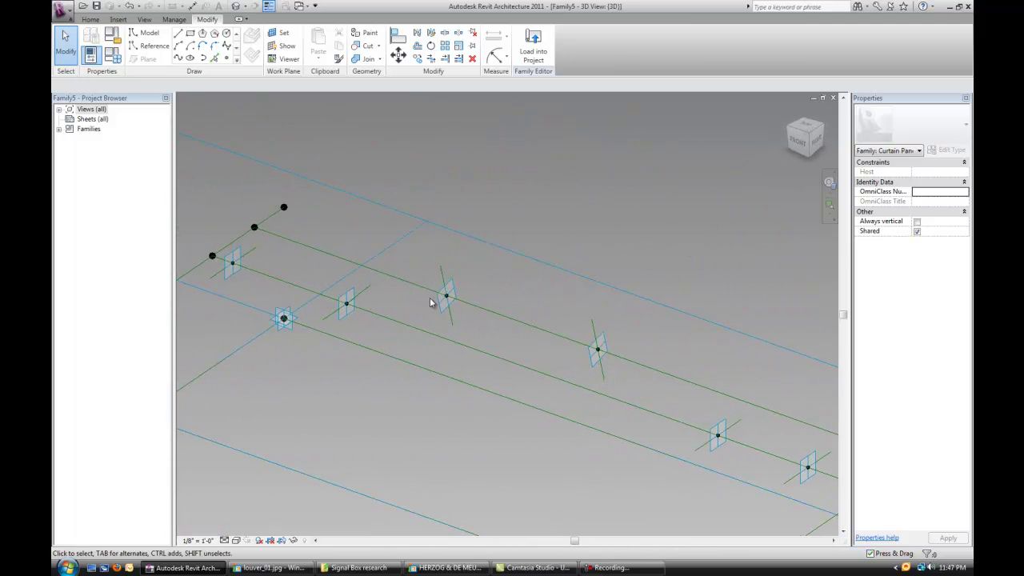
{"action": "left_click", "coordinate": [113, 54]}
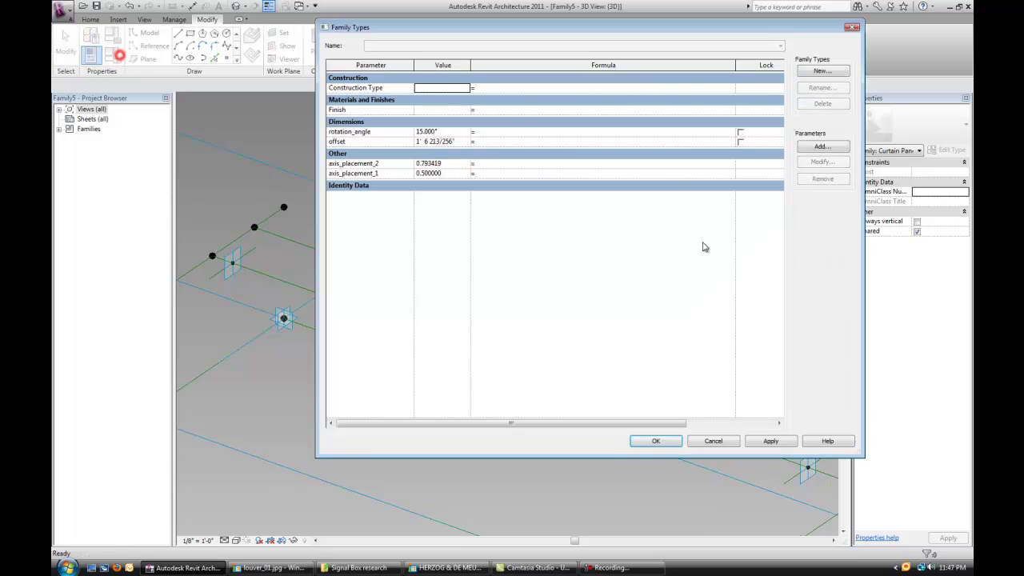
{"action": "left_click", "coordinate": [450, 132]}
{"action": "type", "text": "0"}
{"action": "key", "text": "Tab"}
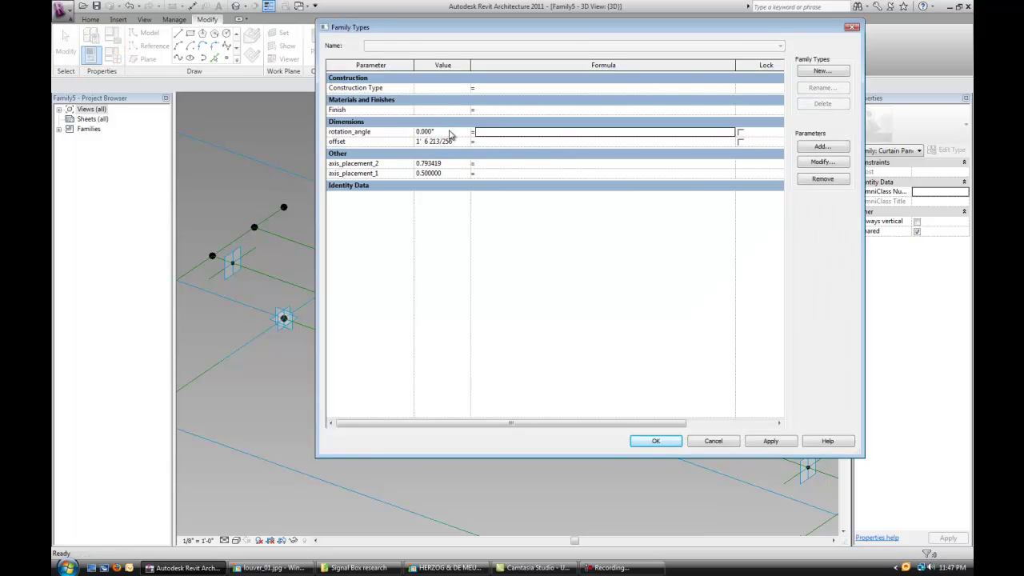
{"action": "left_click", "coordinate": [771, 441]}
{"action": "left_click", "coordinate": [656, 441]}
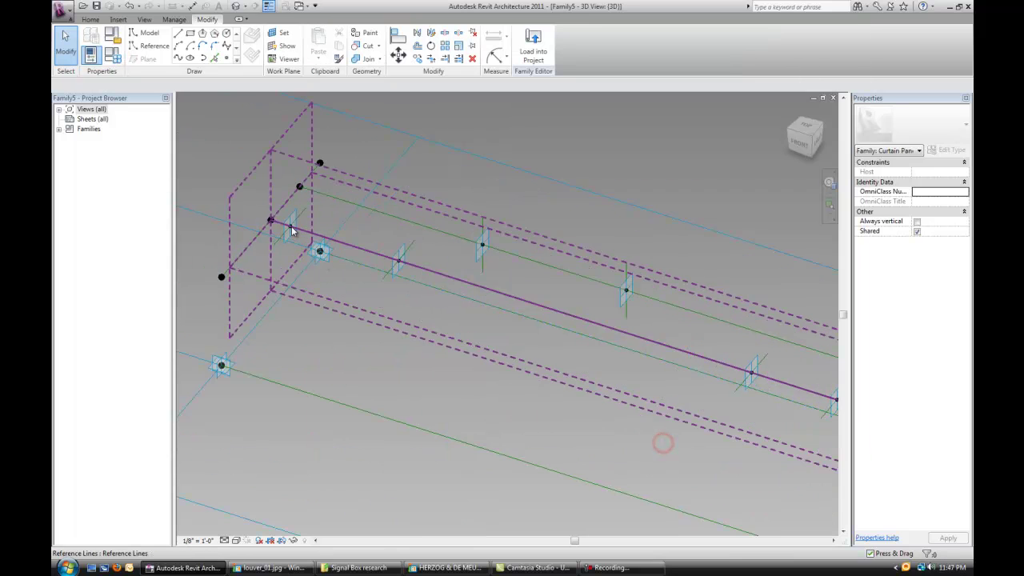
For the Hosted Parameter of the leftmost hosted point on the front axis, create a type family parameter named point_1, grouped under Other
{"action": "left_click", "coordinate": [290, 230]}
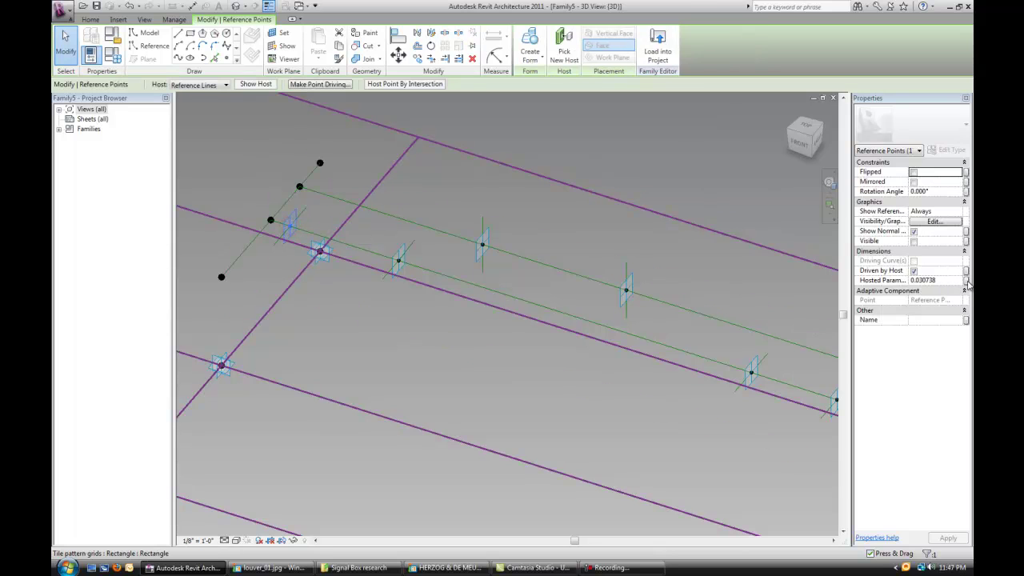
{"action": "left_click", "coordinate": [967, 281]}
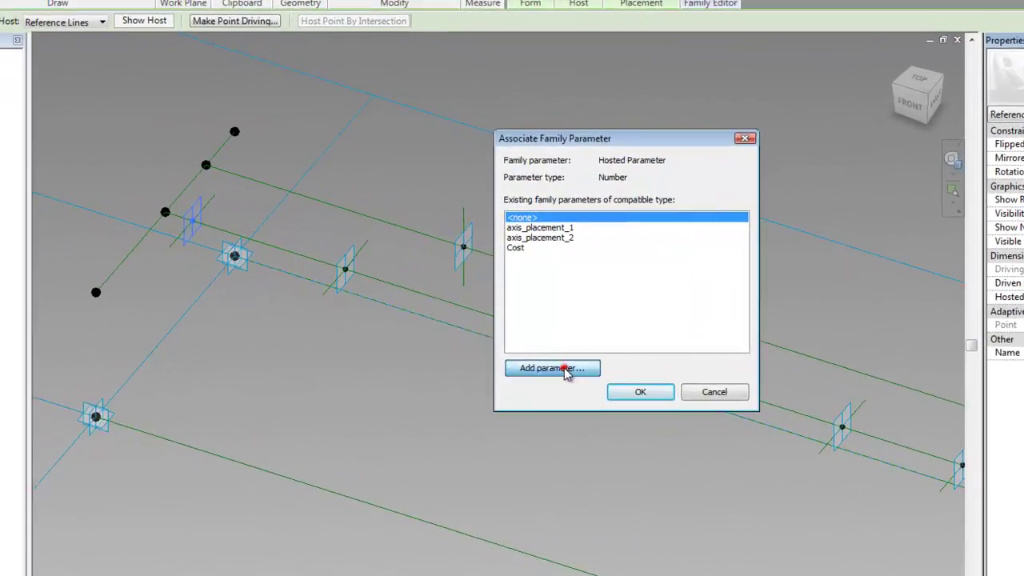
{"action": "left_click", "coordinate": [552, 368]}
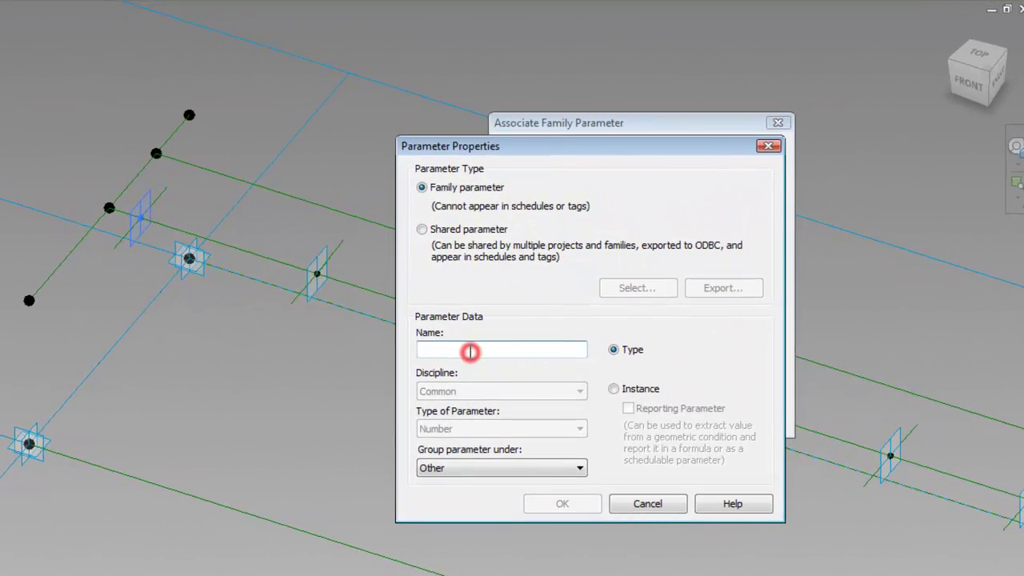
{"action": "type", "text": "point_1"}
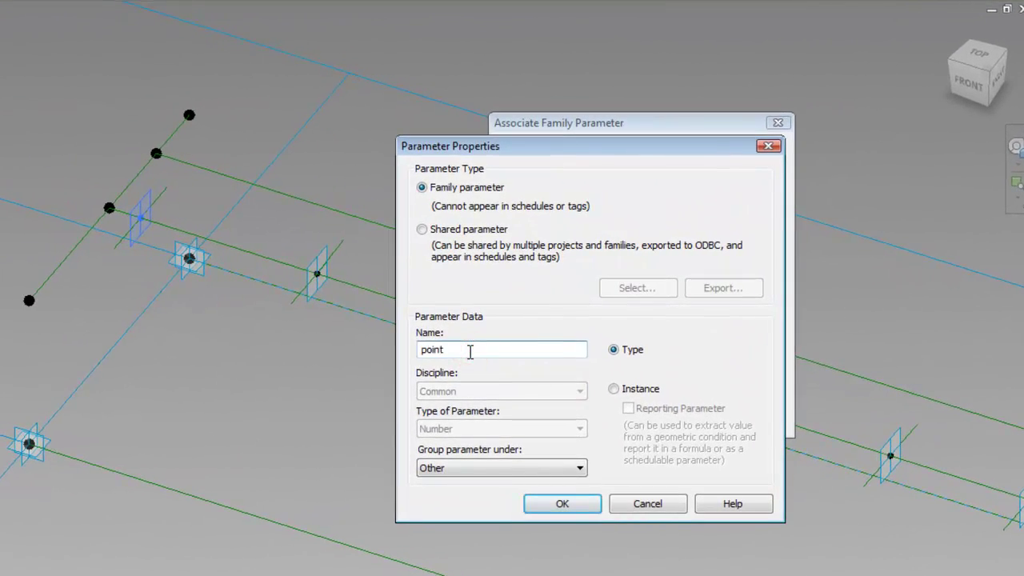
{"action": "left_click", "coordinate": [580, 511]}
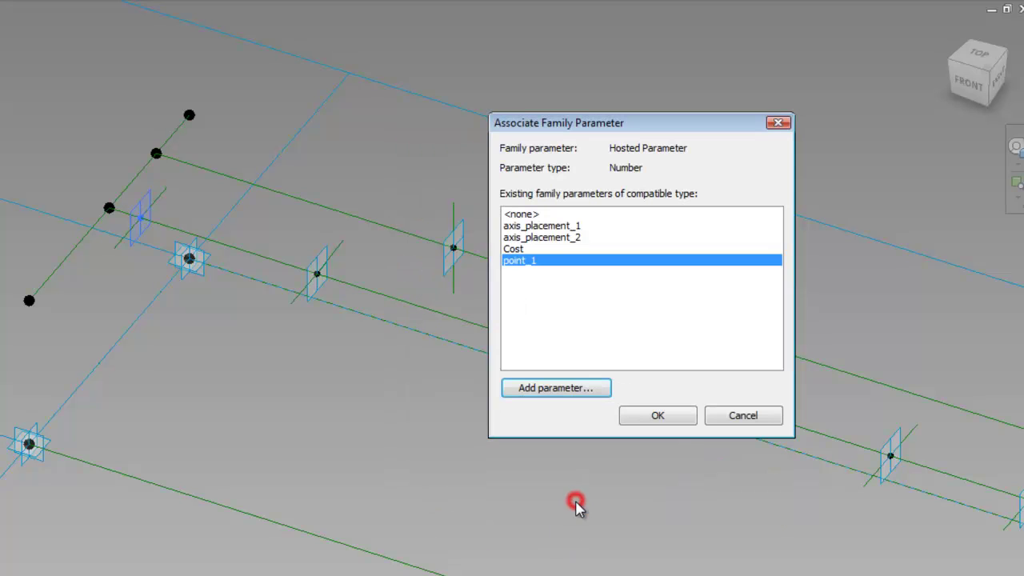
Add two more type number parameters named point_2 and point_3, grouped under Other, while associating the Hosted Parameter
{"action": "left_click", "coordinate": [536, 389]}
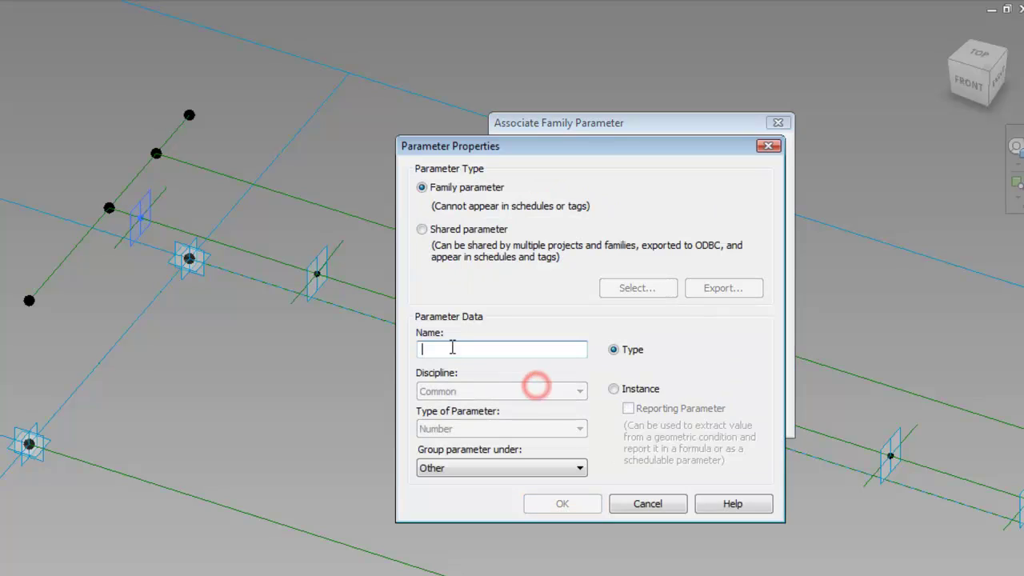
{"action": "left_click", "coordinate": [453, 348]}
{"action": "type", "text": "point"}
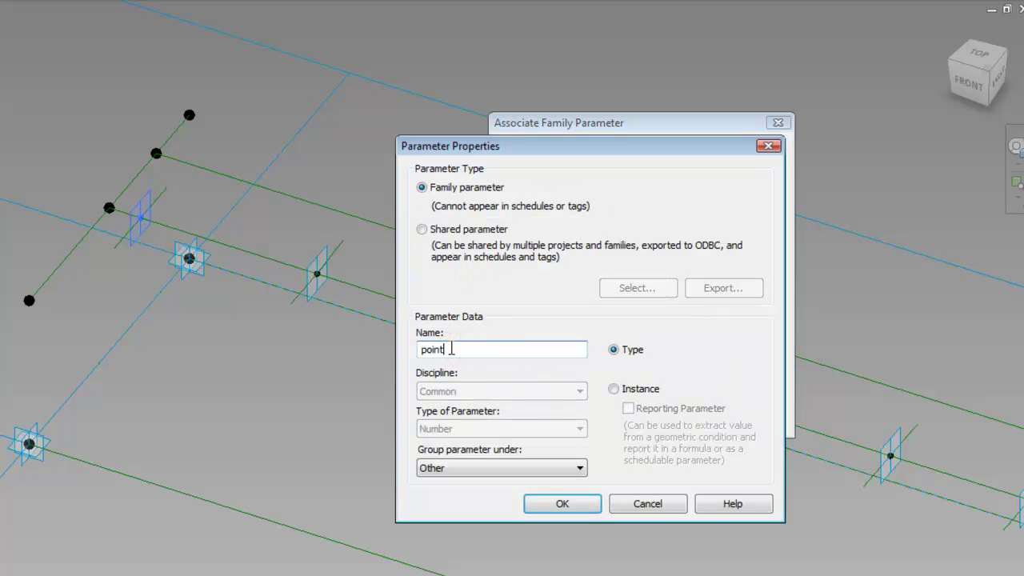
{"action": "type", "text": "_2"}
{"action": "key", "text": "Return"}
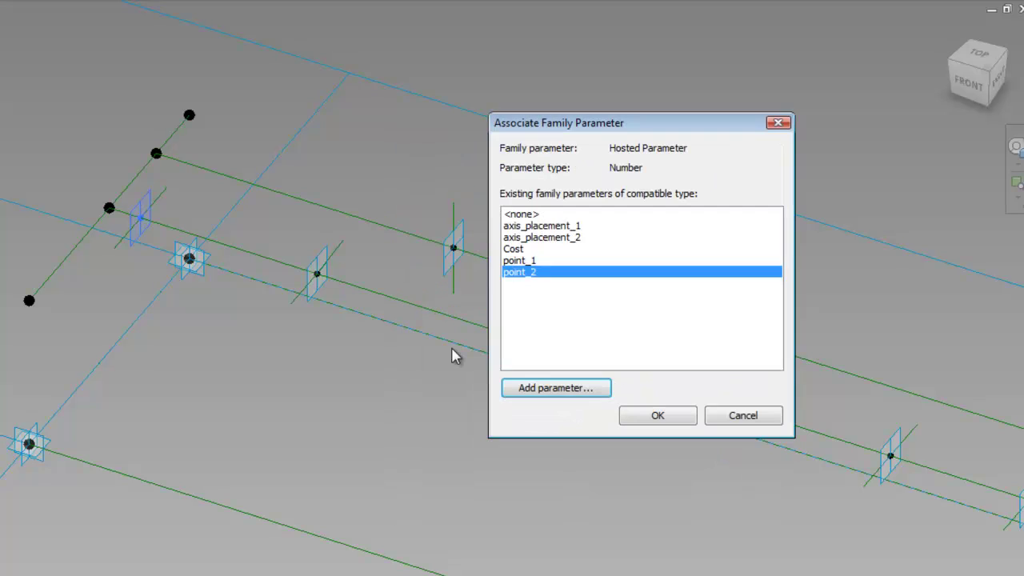
{"action": "left_click", "coordinate": [576, 389]}
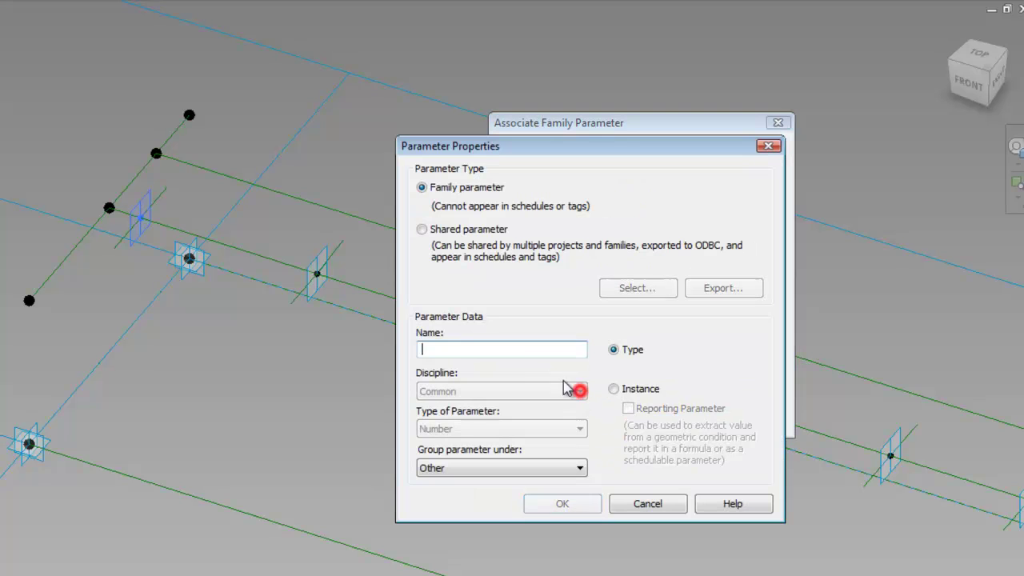
{"action": "type", "text": "point_3"}
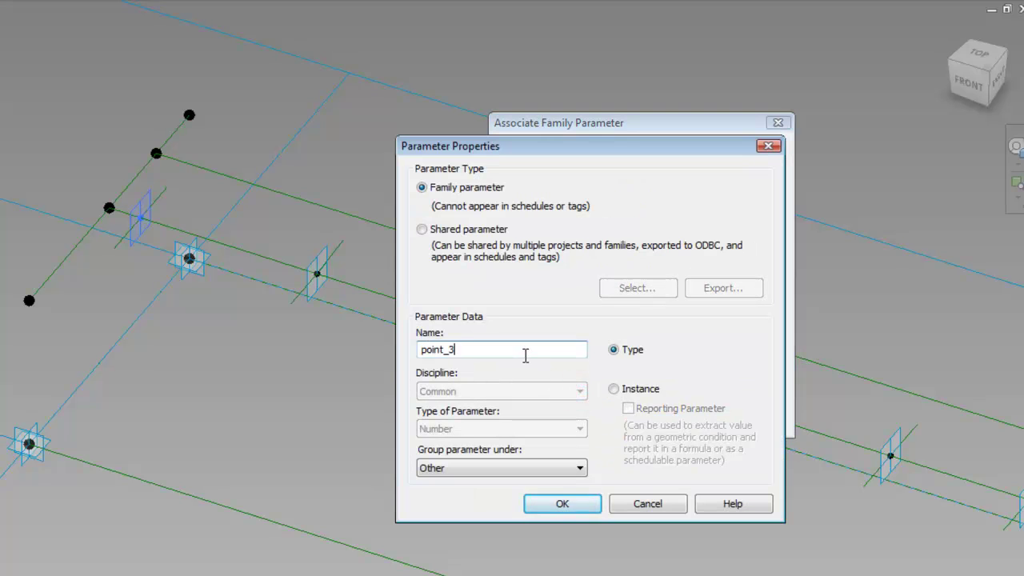
{"action": "key", "text": "Return"}
Add type number parameters named point_4 and point_5, grouped under Other
{"action": "left_click", "coordinate": [550, 384]}
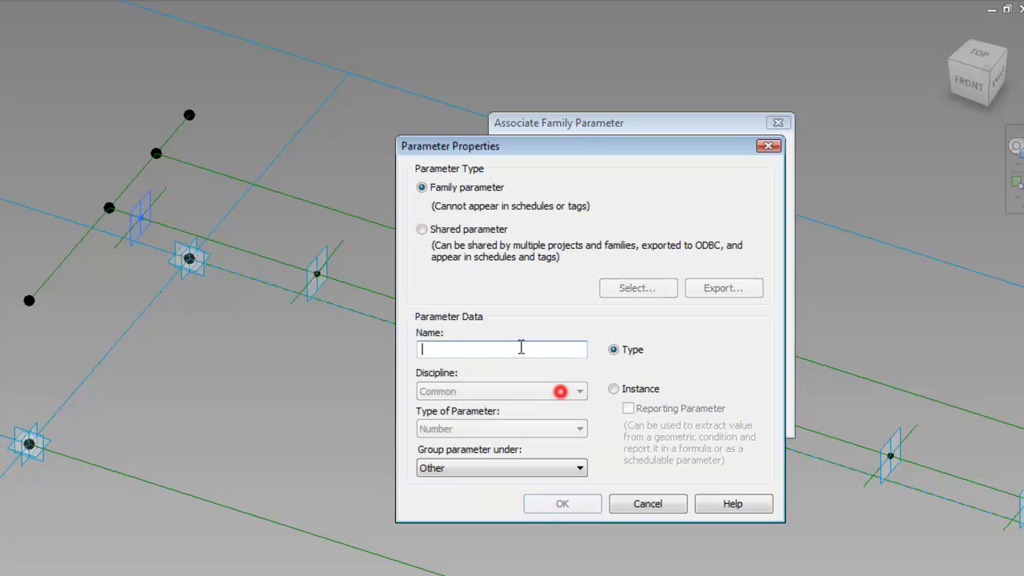
{"action": "type", "text": "point_"}
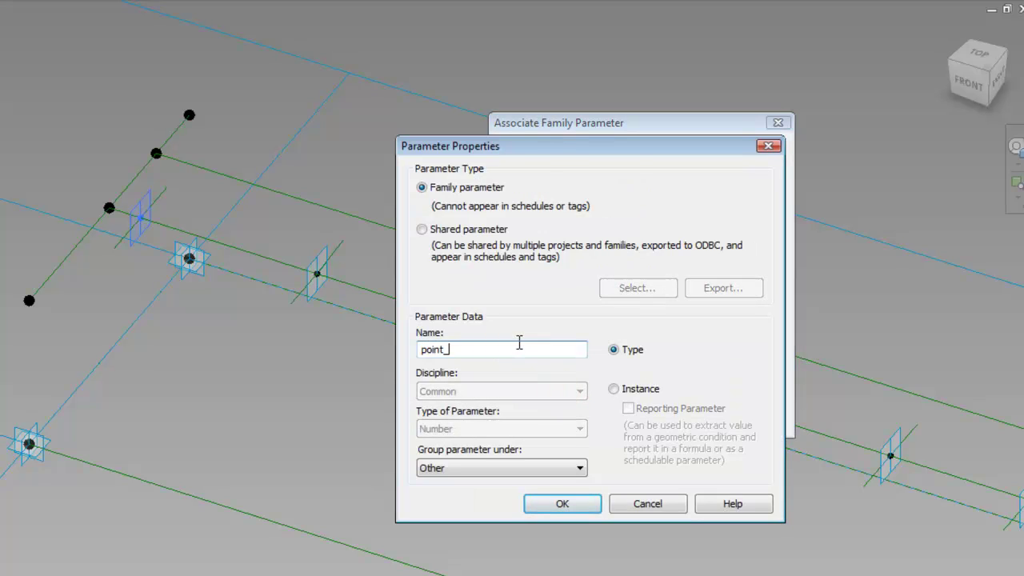
{"action": "type", "text": "4"}
{"action": "key", "text": "Return"}
{"action": "left_click", "coordinate": [560, 390]}
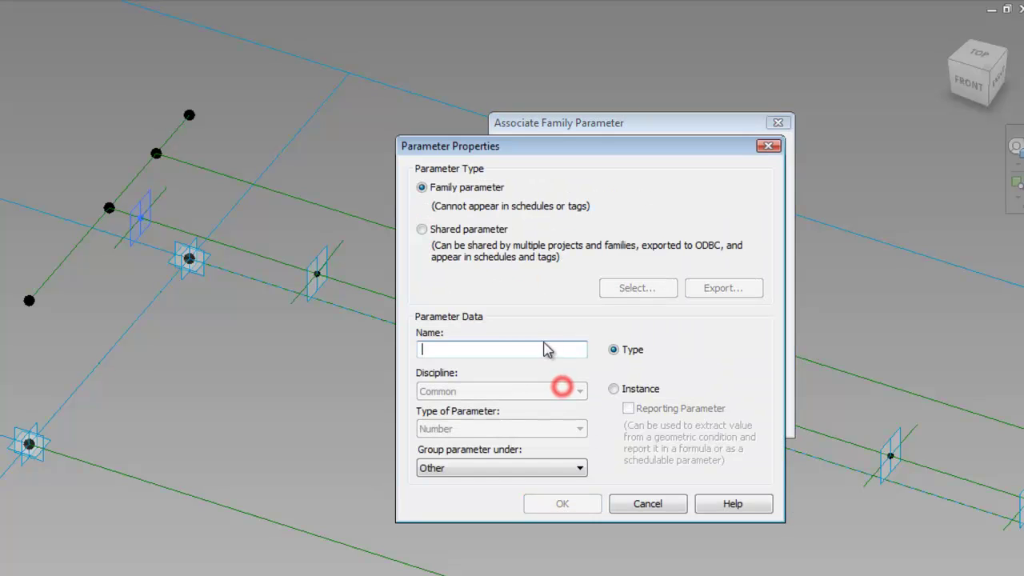
{"action": "left_click", "coordinate": [535, 349]}
{"action": "type", "text": "point_"}
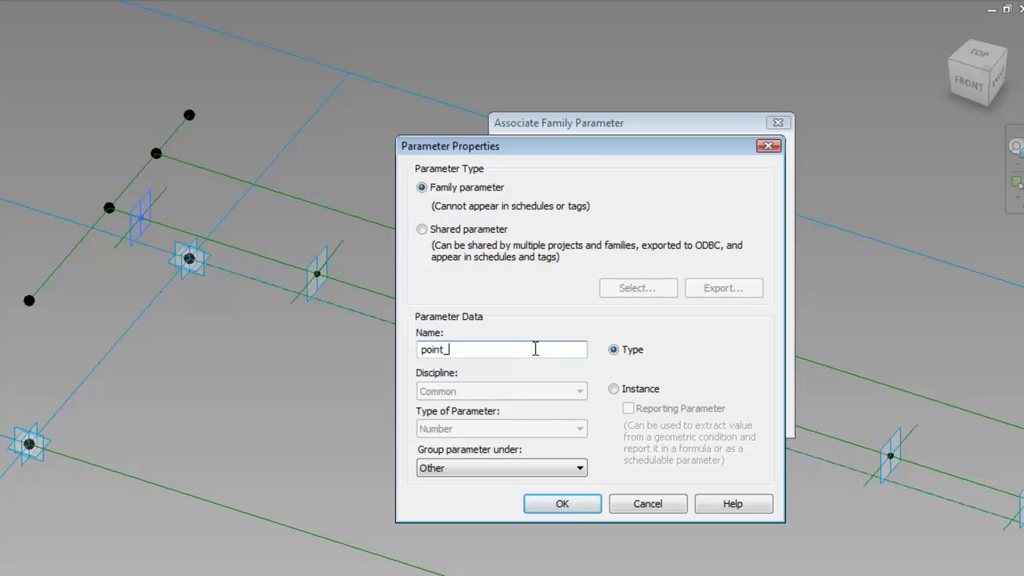
{"action": "type", "text": "5"}
{"action": "key", "text": "Return"}
Add a type number parameter named point_6 under Other and accept it as the selected point's Hosted Parameter association
{"action": "left_click", "coordinate": [565, 389]}
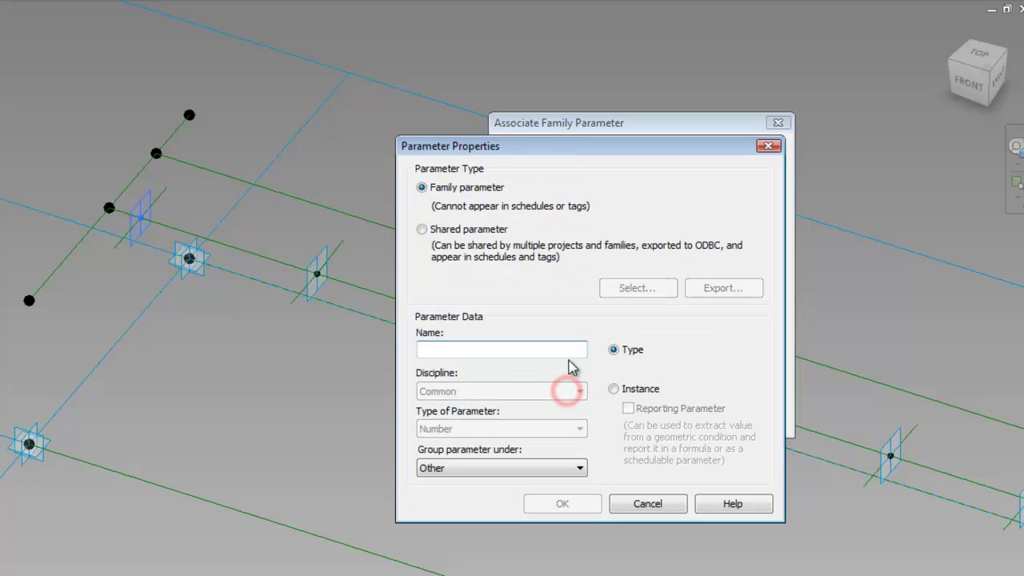
{"action": "left_click", "coordinate": [552, 348]}
{"action": "type", "text": "point_"}
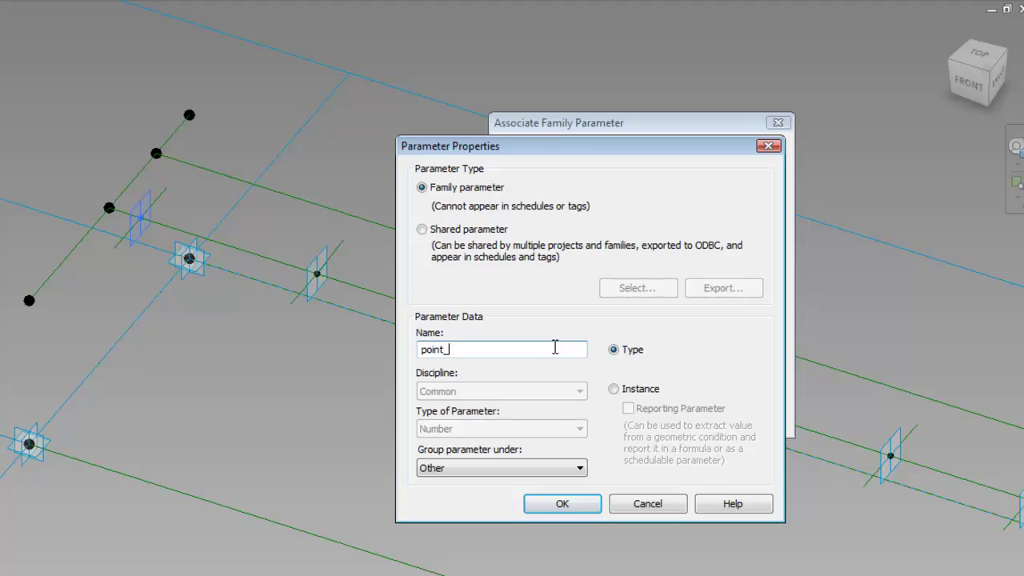
{"action": "type", "text": "6"}
{"action": "key", "text": "Return"}
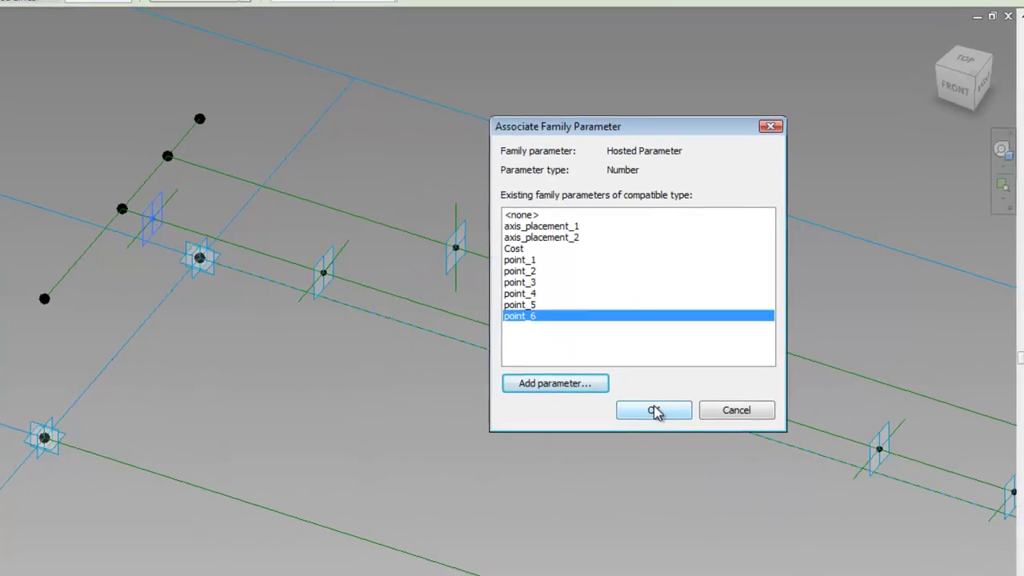
{"action": "left_click", "coordinate": [655, 413]}
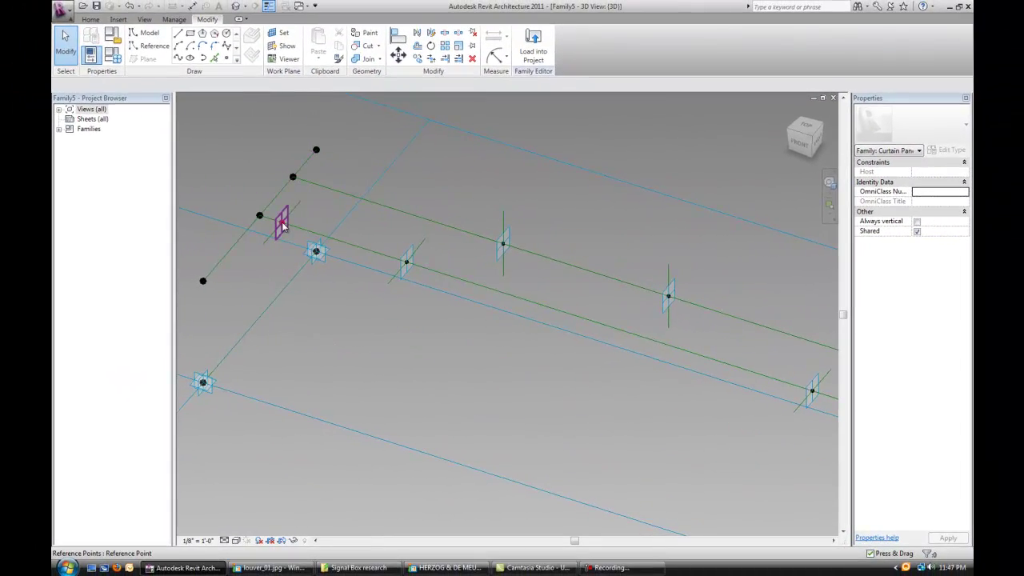
Reassociate the Hosted Parameter of the front axis's leftmost hosted point with the point_1 parameter
{"action": "left_click", "coordinate": [281, 227]}
{"action": "left_click", "coordinate": [967, 281]}
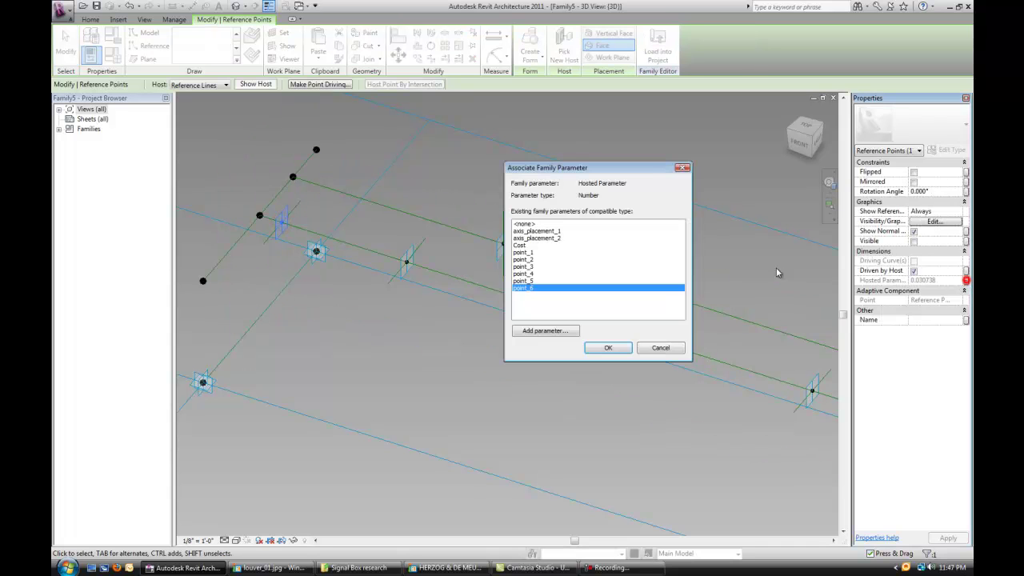
{"action": "left_click", "coordinate": [542, 253]}
{"action": "left_click", "coordinate": [606, 348]}
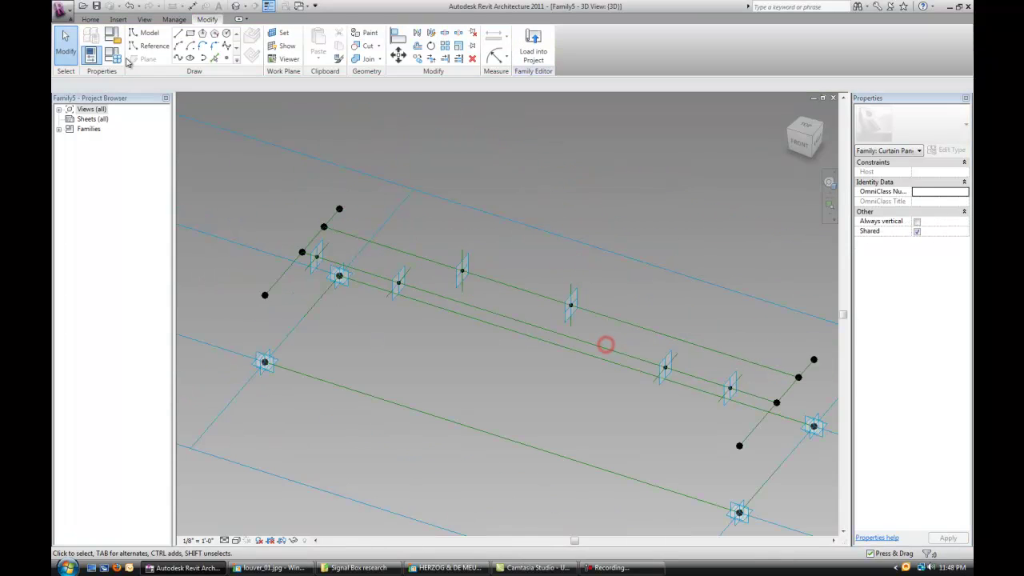
In the family types, set point_1 to 0 and point_2 to 0.2
{"action": "left_click", "coordinate": [112, 55]}
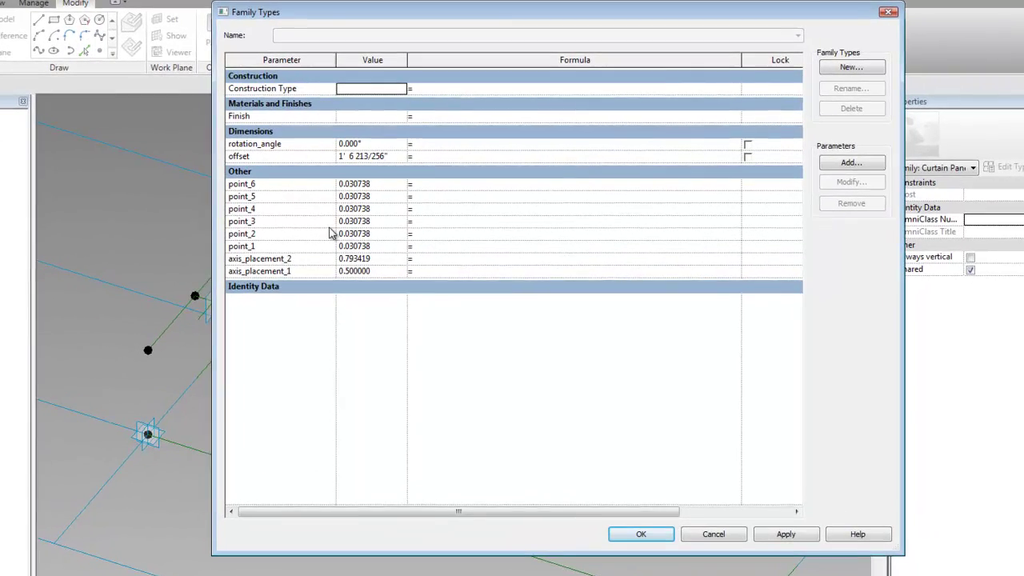
{"action": "left_click", "coordinate": [385, 248]}
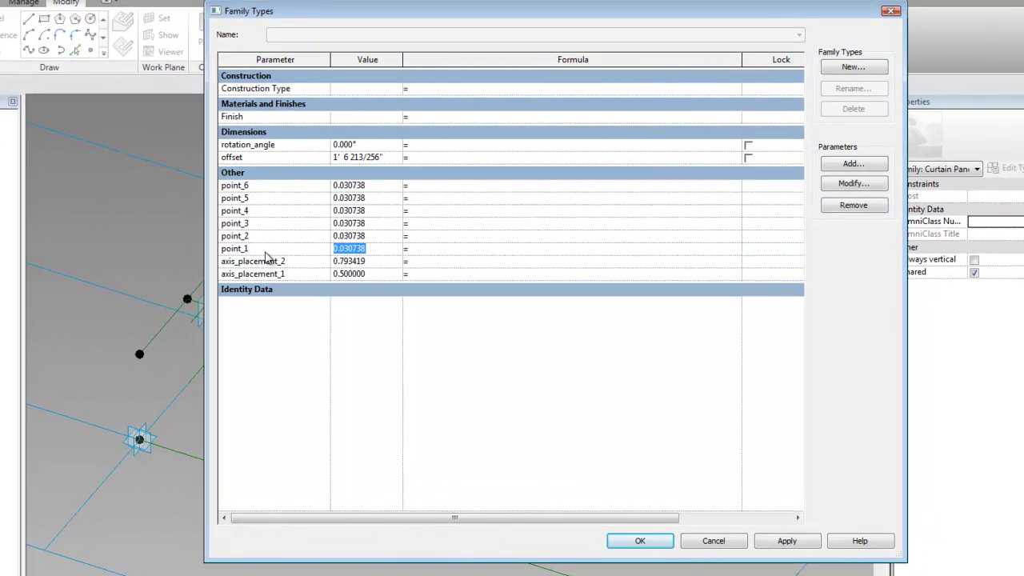
{"action": "type", "text": "0"}
{"action": "key", "text": "Tab"}
{"action": "left_click", "coordinate": [386, 236]}
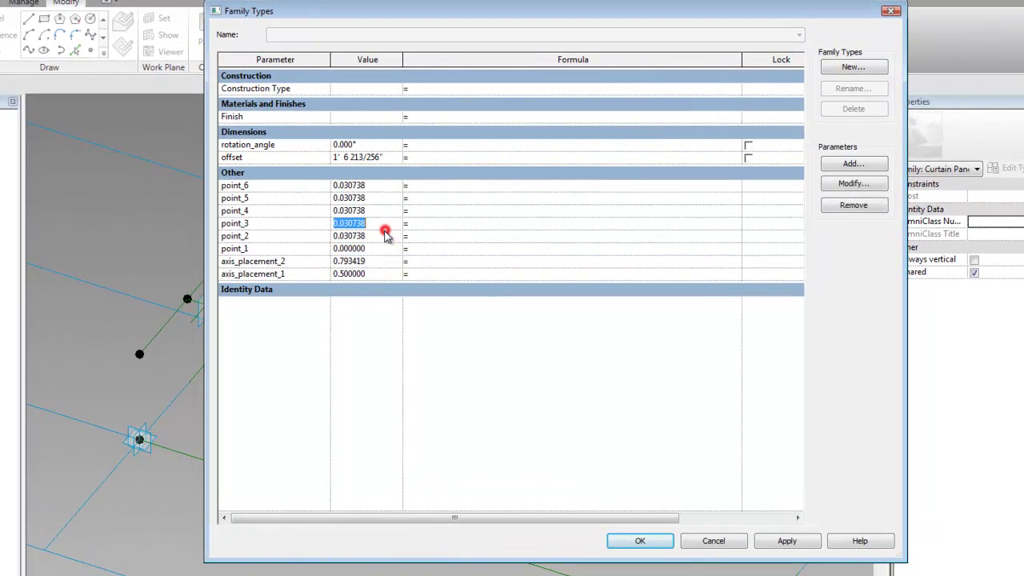
{"action": "key", "text": "BackSpace"}
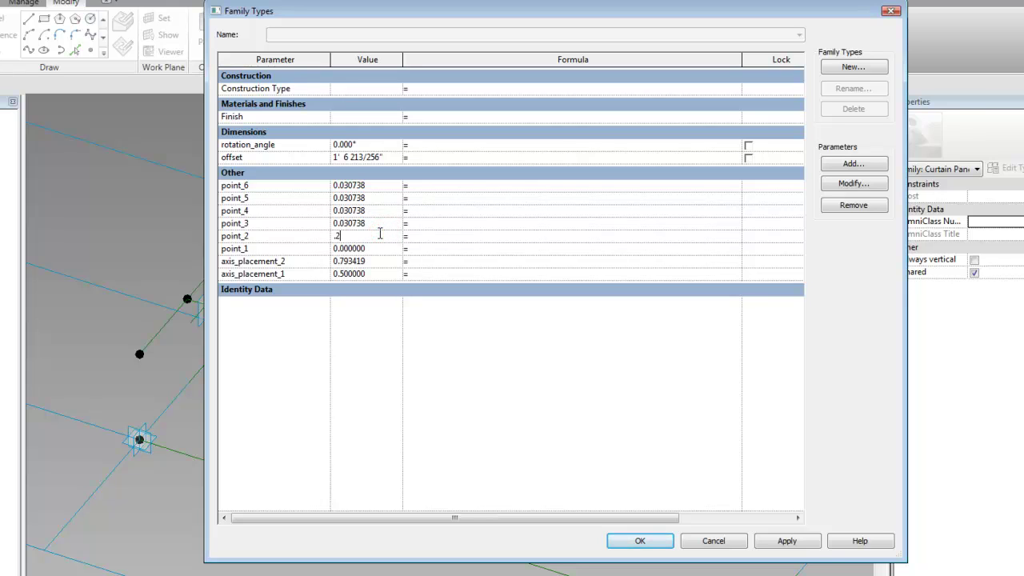
{"action": "key", "text": "Tab"}
Set the point_3 parameter to 0.4 and point_4 to 0.6
{"action": "left_click", "coordinate": [380, 224]}
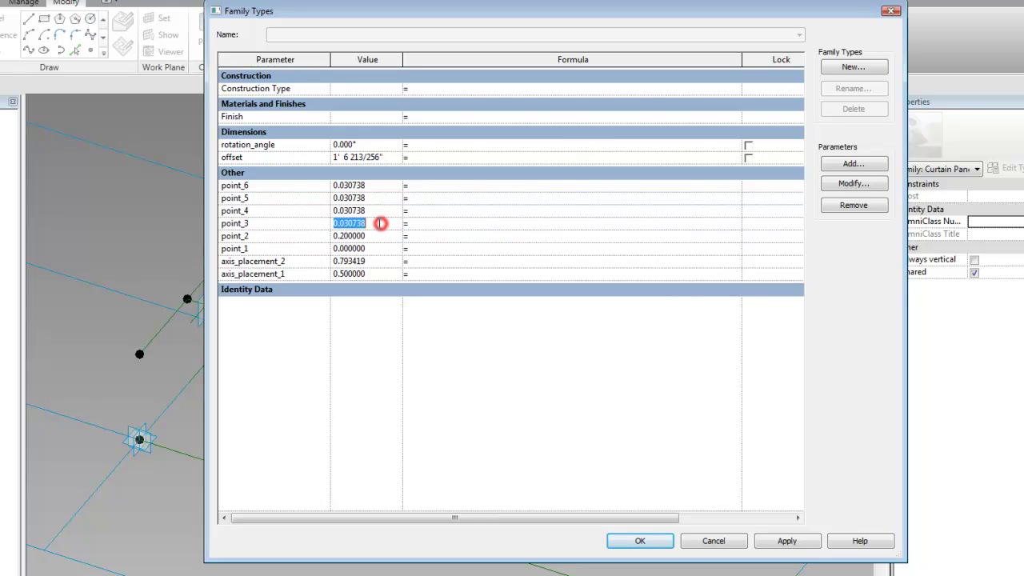
{"action": "key", "text": "BackSpace"}
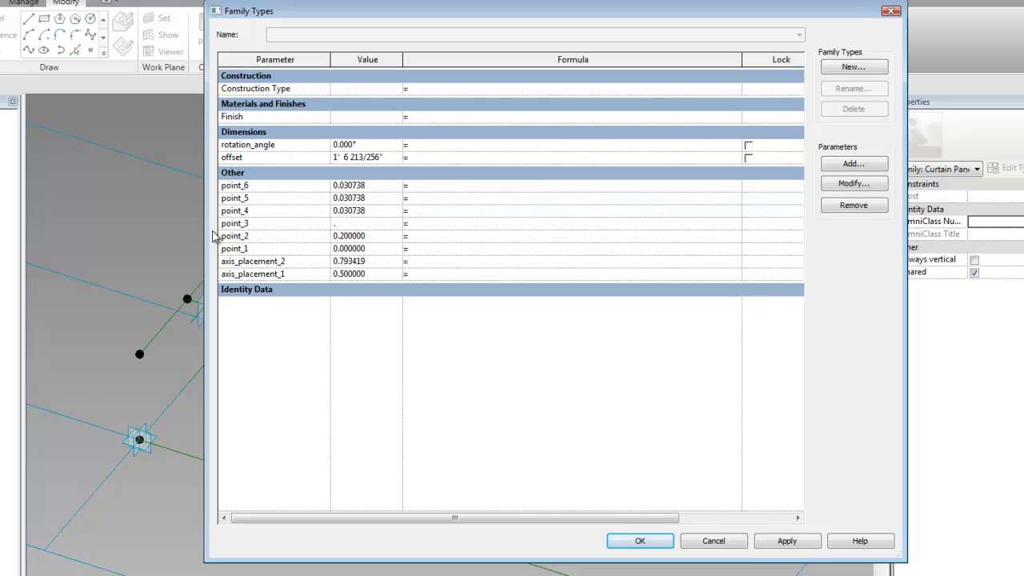
{"action": "type", "text": ".4"}
{"action": "key", "text": "Tab"}
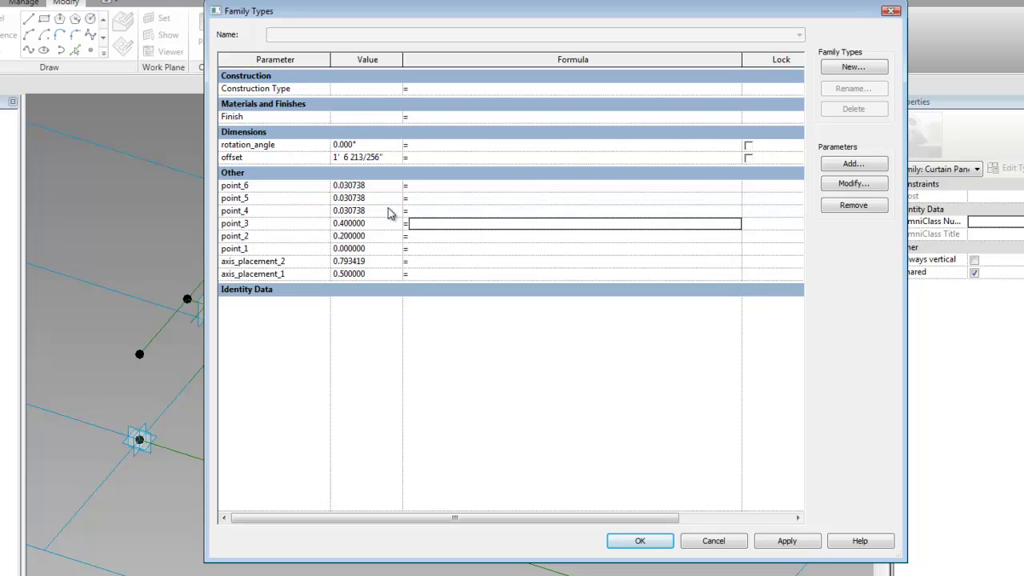
{"action": "left_click", "coordinate": [388, 212]}
{"action": "key", "text": "BackSpace"}
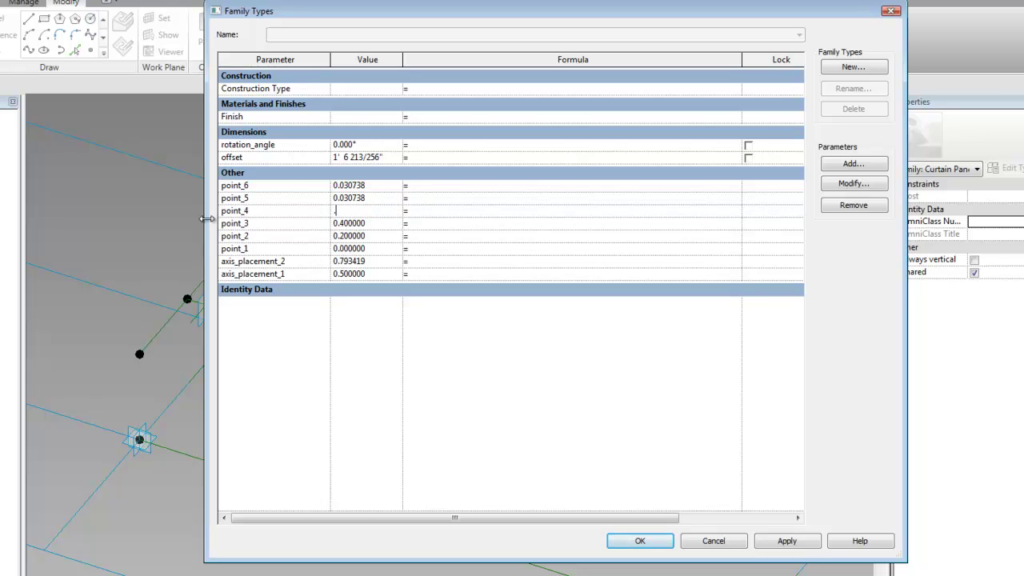
{"action": "type", "text": ".6"}
{"action": "key", "text": "Tab"}
Set the point_5 parameter to 0.8 and point_6 to 1
{"action": "left_click", "coordinate": [379, 197]}
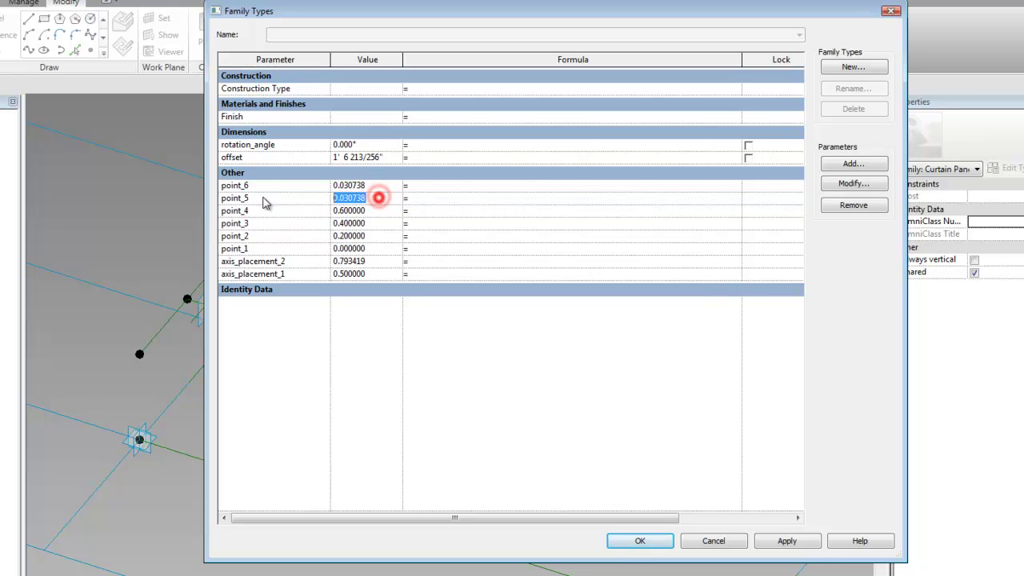
{"action": "key", "text": "BackSpace"}
{"action": "type", "text": ".8"}
{"action": "key", "text": "Tab"}
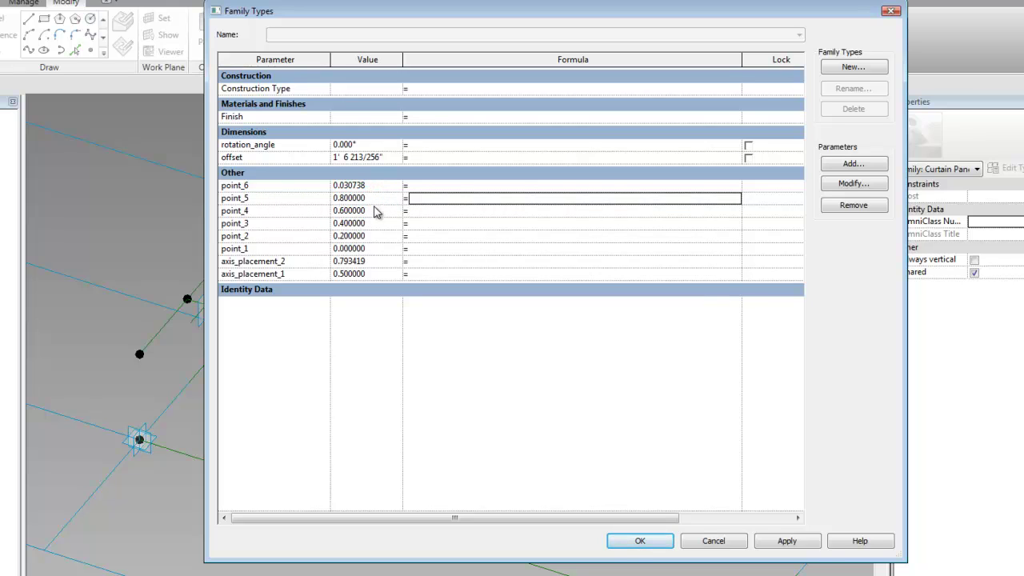
{"action": "left_click", "coordinate": [387, 186]}
{"action": "key", "text": "BackSpace"}
{"action": "type", "text": "1"}
{"action": "key", "text": "Tab"}
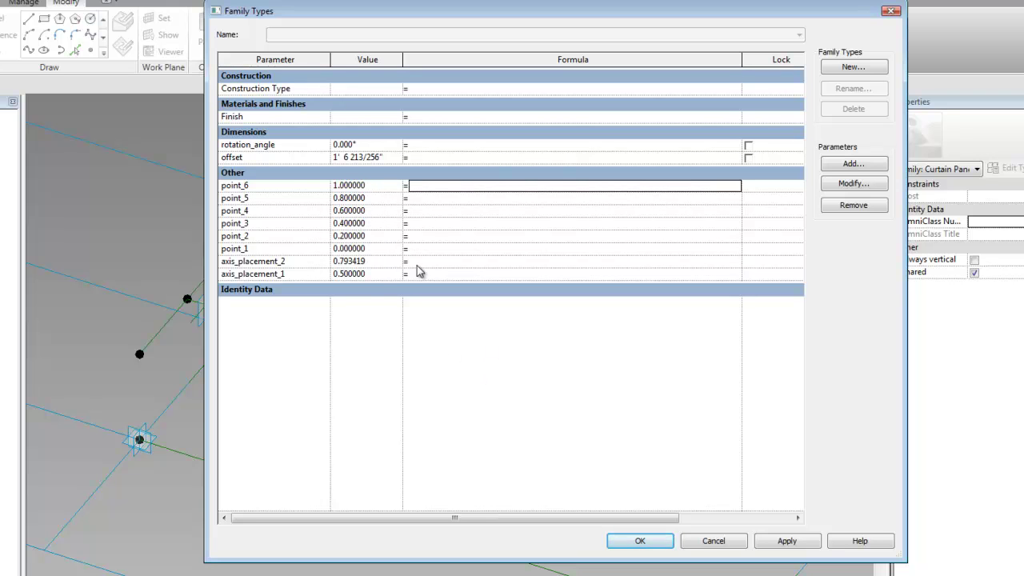
Apply the new family type values, then associate the Hosted Parameter of the front axis's second hosted point with point_2
{"action": "left_click", "coordinate": [780, 541]}
{"action": "left_click", "coordinate": [644, 541]}
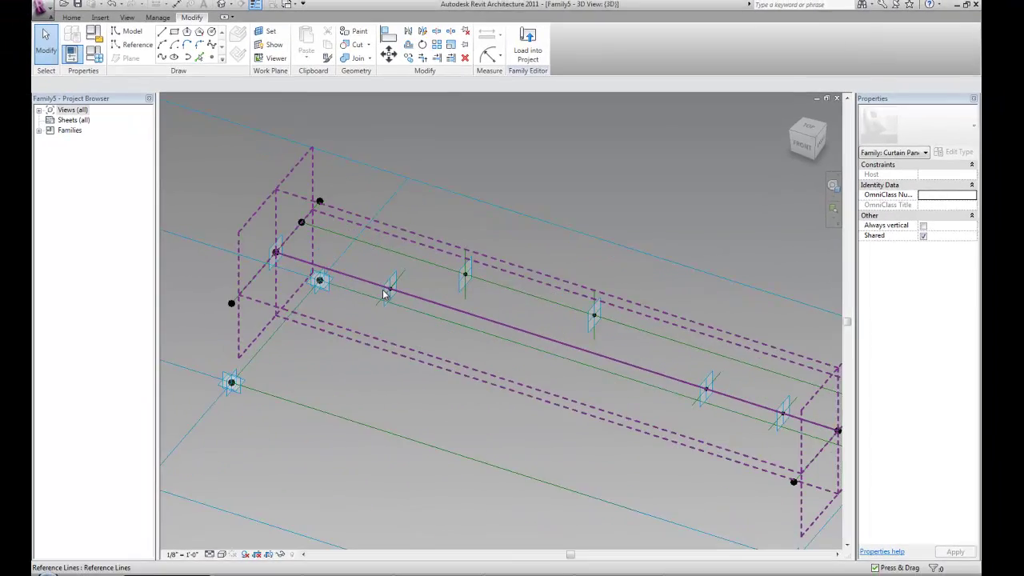
{"action": "left_click", "coordinate": [390, 286]}
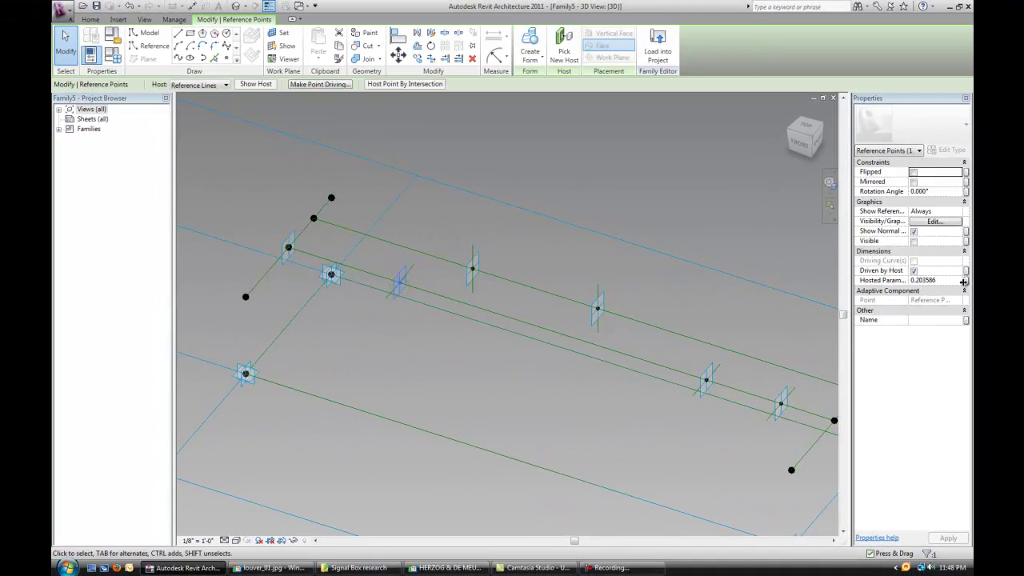
{"action": "left_click", "coordinate": [965, 281]}
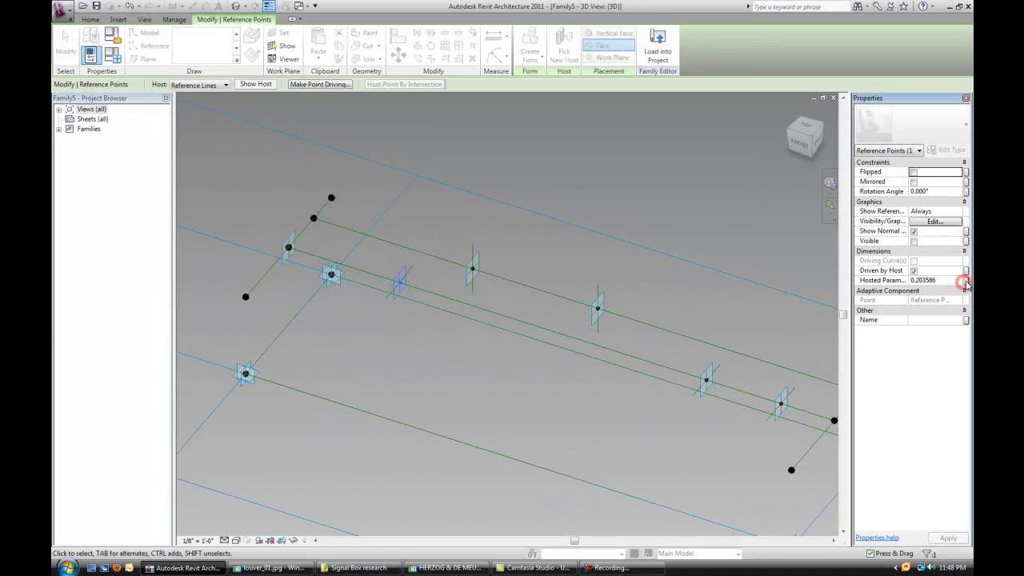
{"action": "left_click", "coordinate": [523, 259]}
{"action": "left_click", "coordinate": [607, 347]}
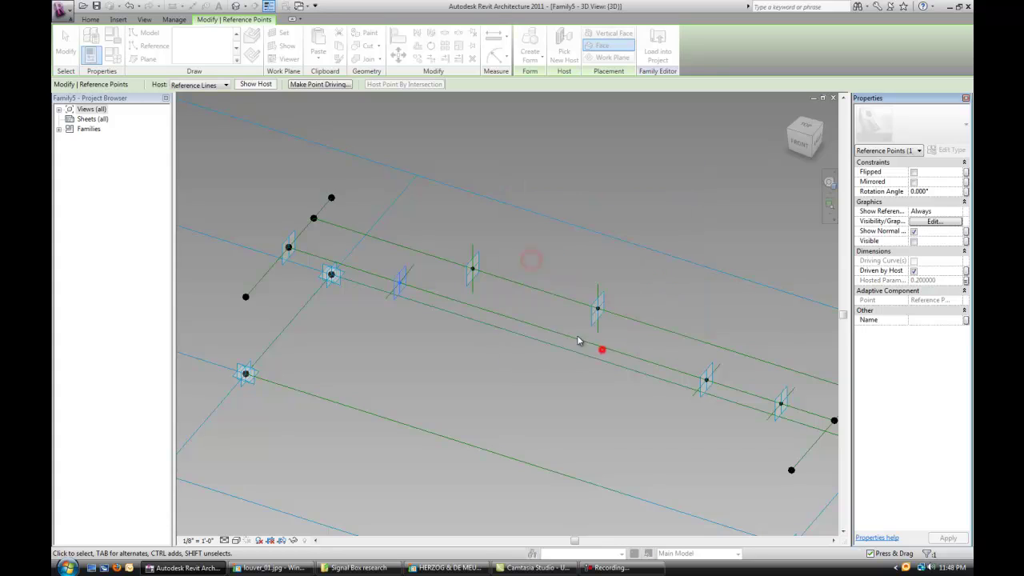
{"action": "key", "text": "Escape"}
{"action": "scroll", "coordinate": [467, 276], "scroll_direction": "up", "scroll_amount": 1}
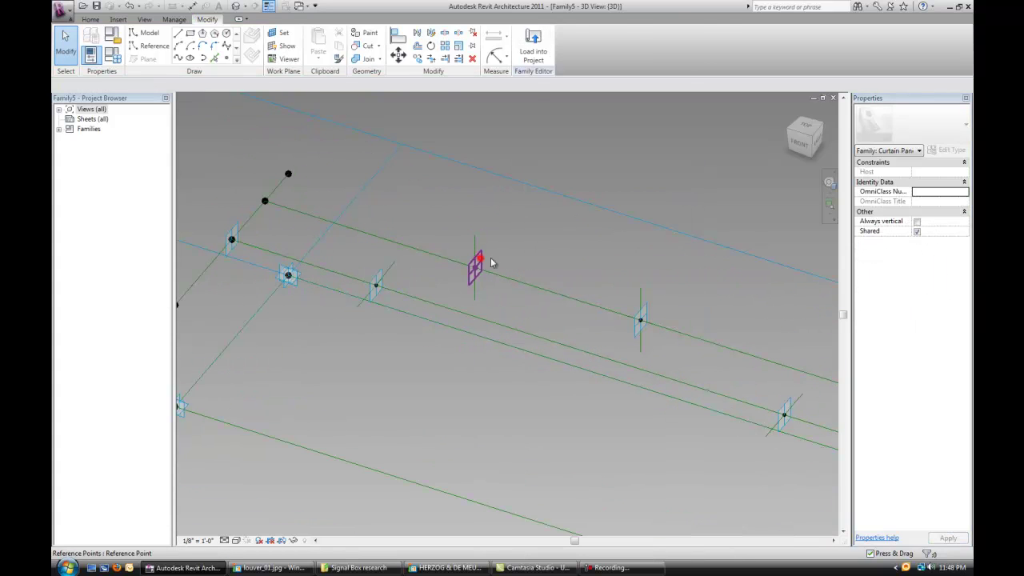
Associate the Hosted Parameter of the back axis's left hosted point with the point_3 parameter
{"action": "left_click", "coordinate": [491, 262]}
{"action": "left_click", "coordinate": [966, 280]}
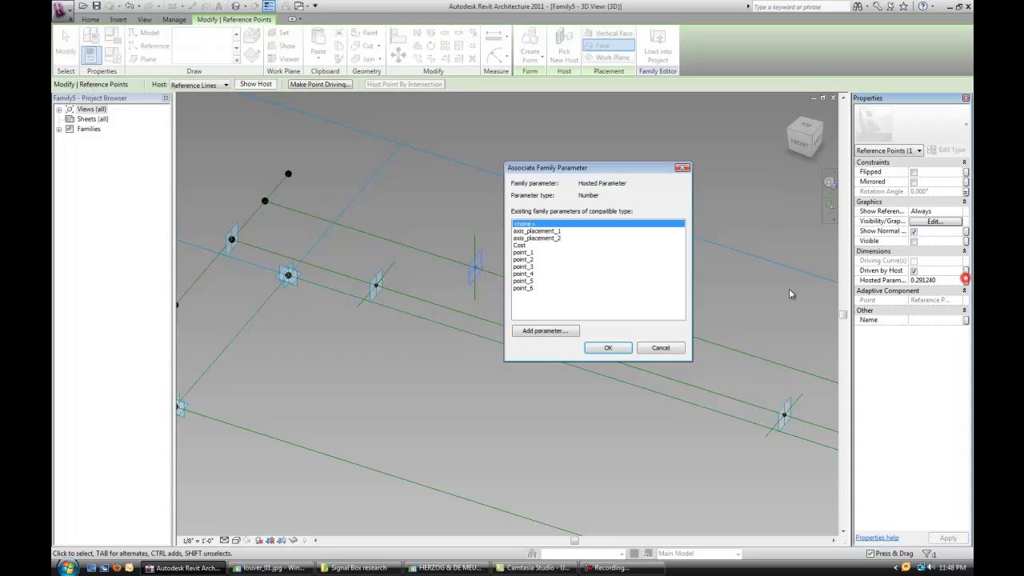
{"action": "left_click", "coordinate": [538, 266]}
{"action": "left_click", "coordinate": [623, 353]}
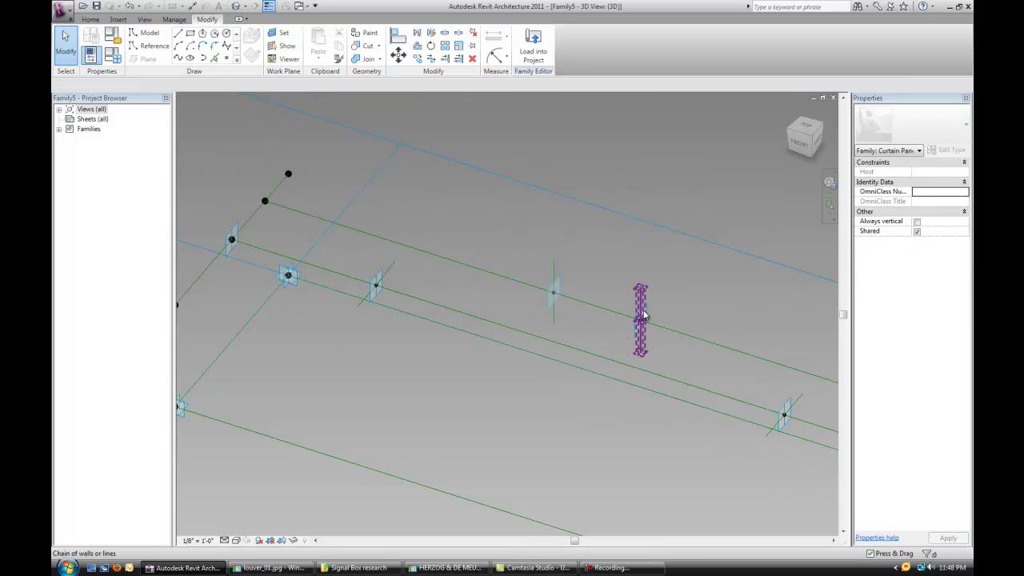
Associate the Hosted Parameter of the back axis's right hosted point with the point_4 parameter
{"action": "left_click", "coordinate": [647, 312]}
{"action": "left_click", "coordinate": [966, 280]}
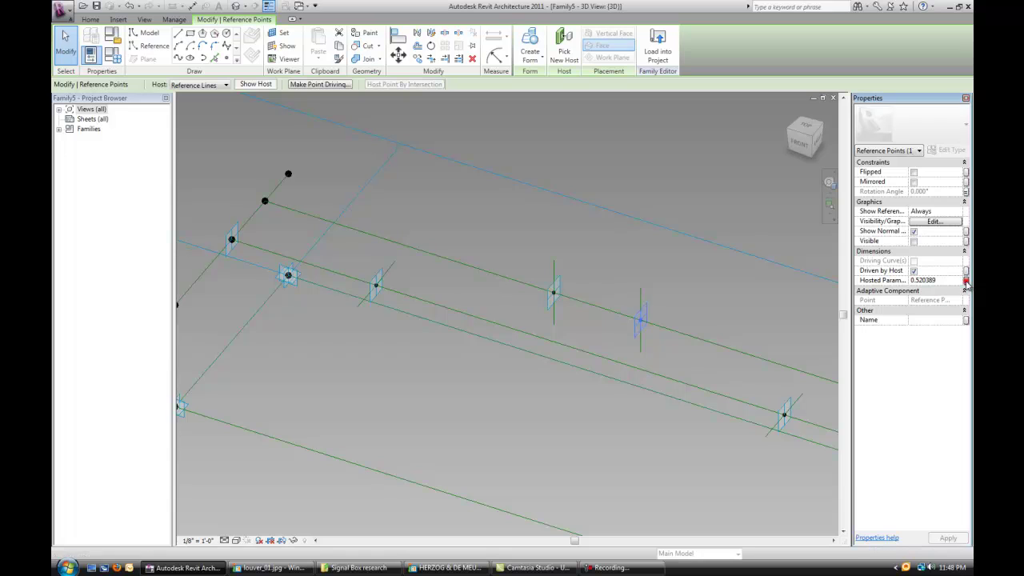
{"action": "left_click", "coordinate": [613, 275]}
{"action": "left_click", "coordinate": [617, 345]}
{"action": "scroll", "coordinate": [672, 349], "scroll_direction": "down", "scroll_amount": 1}
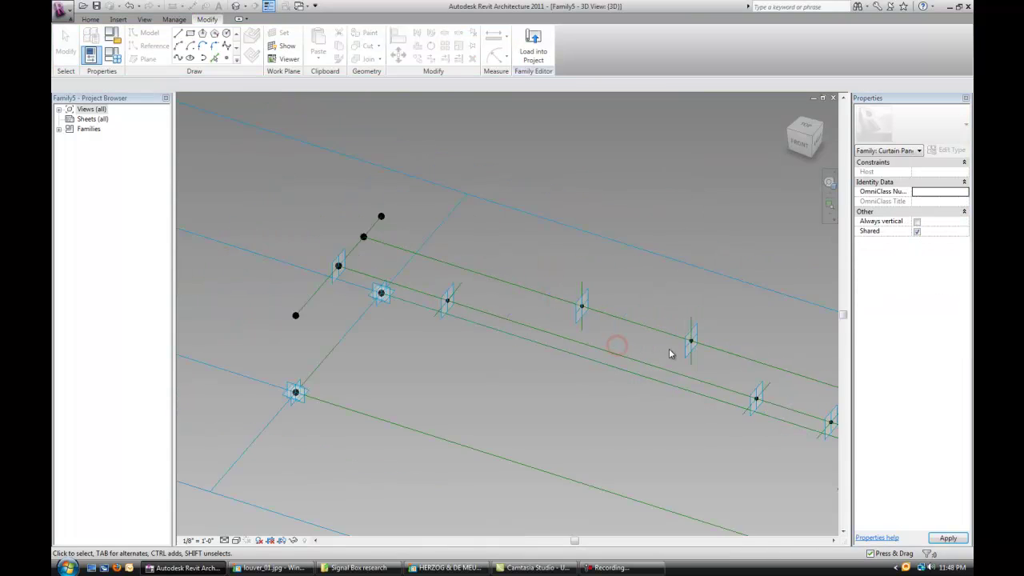
Associate the Hosted Parameter of the front axis's third hosted point with the point_5 parameter
{"action": "middle_click_drag", "start_coordinate": [772, 400], "coordinate": [588, 365]}
{"action": "left_click", "coordinate": [574, 350]}
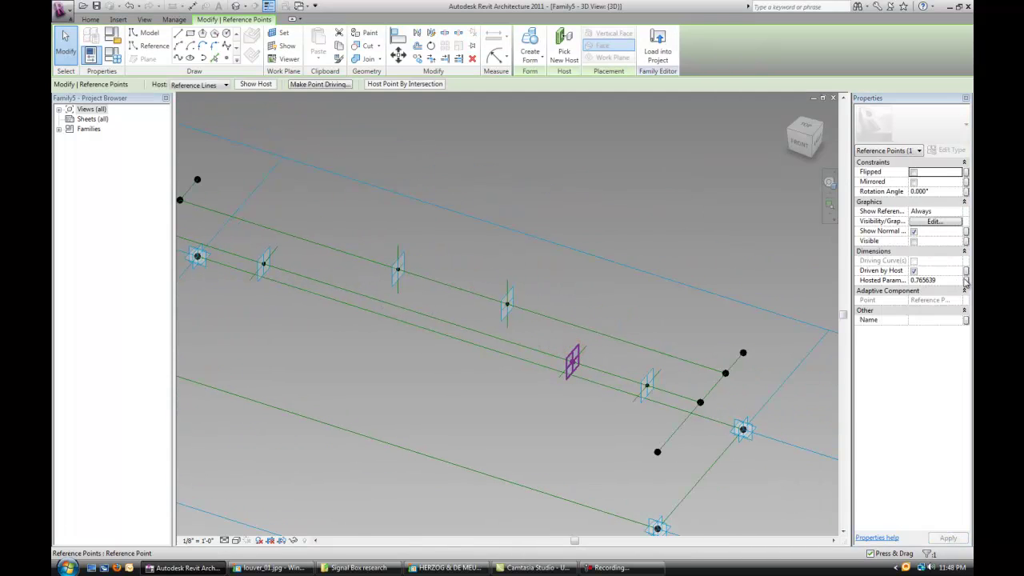
{"action": "left_click", "coordinate": [966, 280]}
{"action": "left_click", "coordinate": [540, 288]}
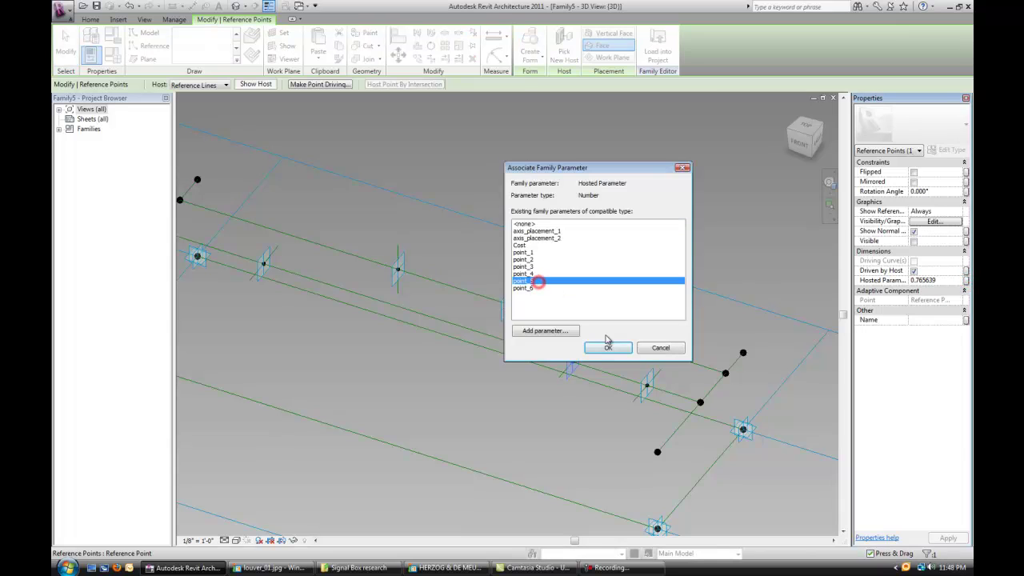
{"action": "left_click", "coordinate": [608, 348]}
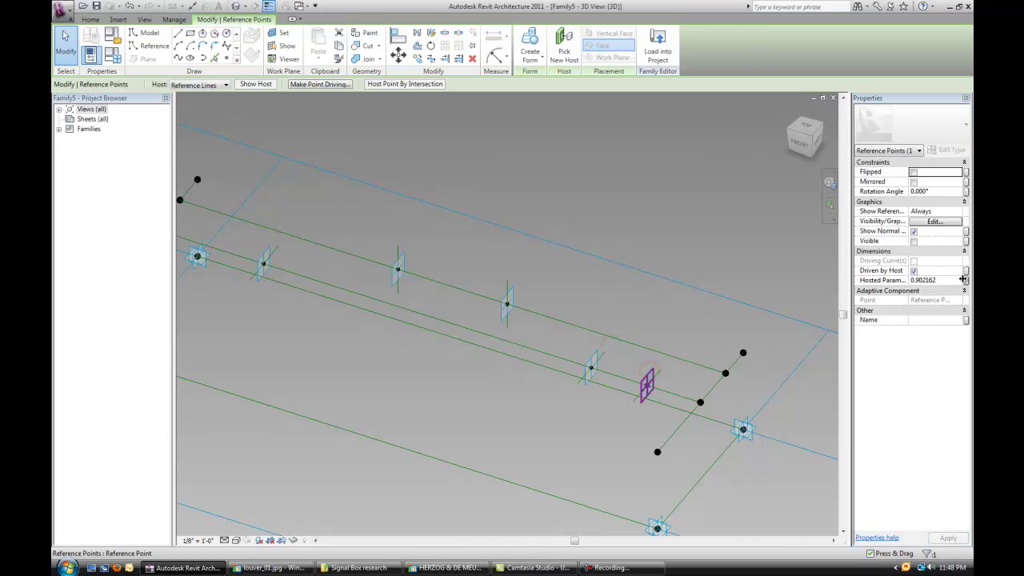
Associate the Hosted Parameter of the front axis's rightmost hosted point with the point_6 parameter
{"action": "left_click", "coordinate": [966, 282]}
{"action": "left_click", "coordinate": [539, 290]}
{"action": "left_click", "coordinate": [612, 346]}
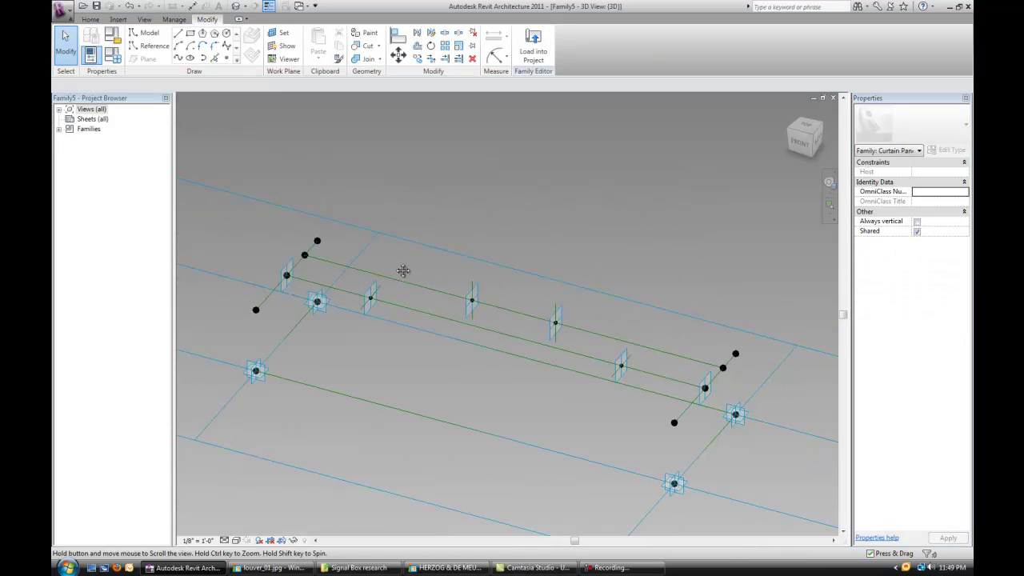
{"action": "scroll", "coordinate": [422, 274], "scroll_direction": "up", "scroll_amount": 1}
{"action": "middle_click_drag", "start_coordinate": [403, 270], "coordinate": [443, 261]}
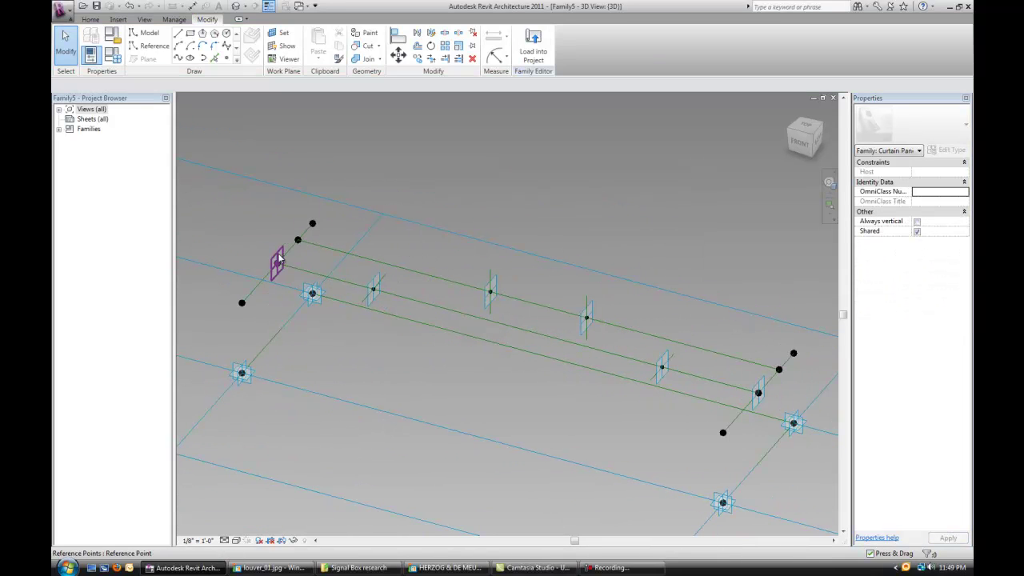
Create a form between the first two profile lines at the left end of the front axis
{"action": "scroll", "coordinate": [284, 257], "scroll_direction": "up", "scroll_amount": 2}
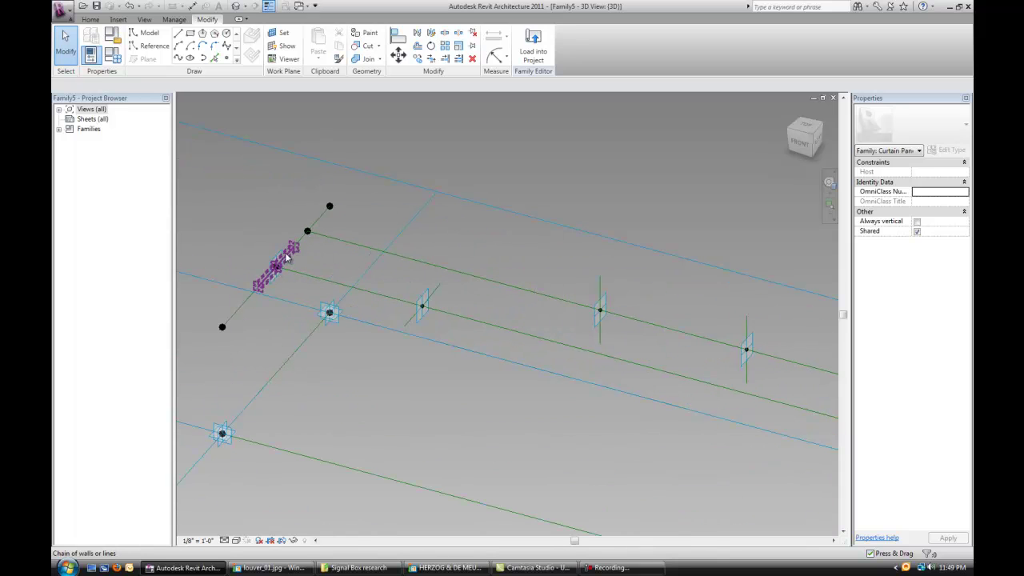
{"action": "left_click", "coordinate": [287, 259]}
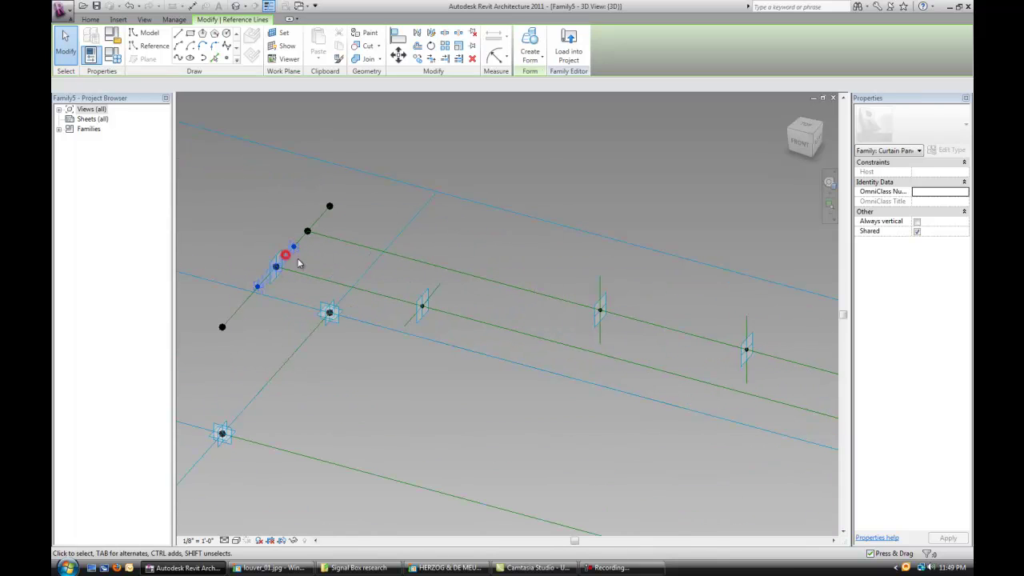
{"action": "left_click", "coordinate": [435, 293], "text": "ctrl"}
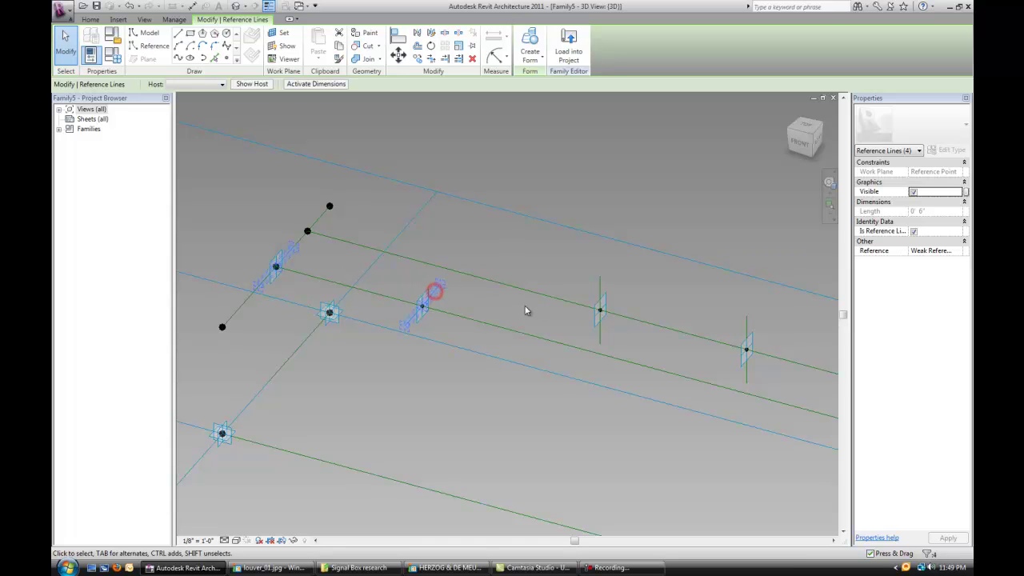
{"action": "left_click", "coordinate": [528, 50]}
{"action": "scroll", "coordinate": [518, 250], "scroll_direction": "down", "scroll_amount": 2}
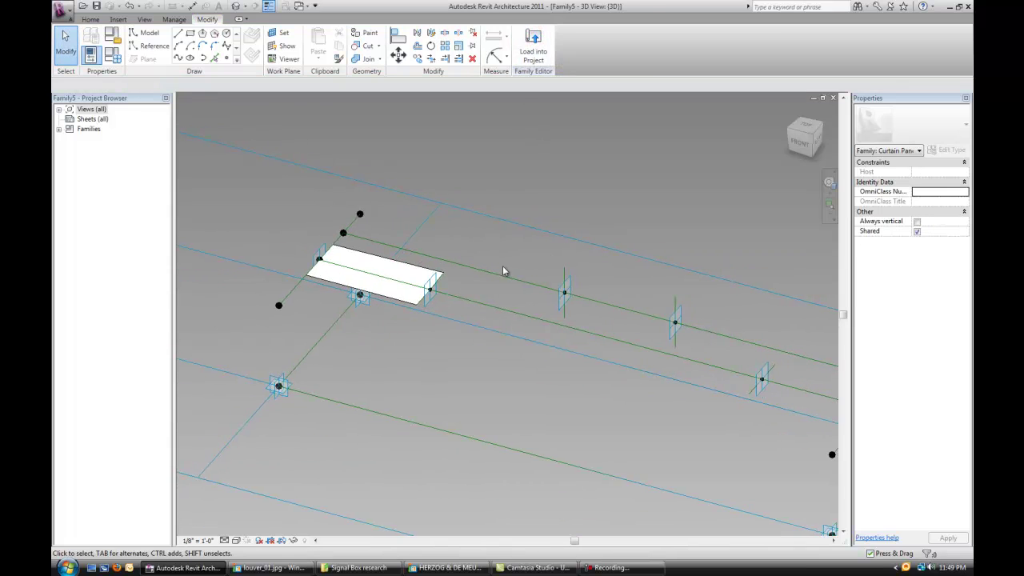
Create a form from the second profile line on the front axis to the first vertical profile line on the back axis
{"action": "scroll", "coordinate": [471, 282], "scroll_direction": "up", "scroll_amount": 1}
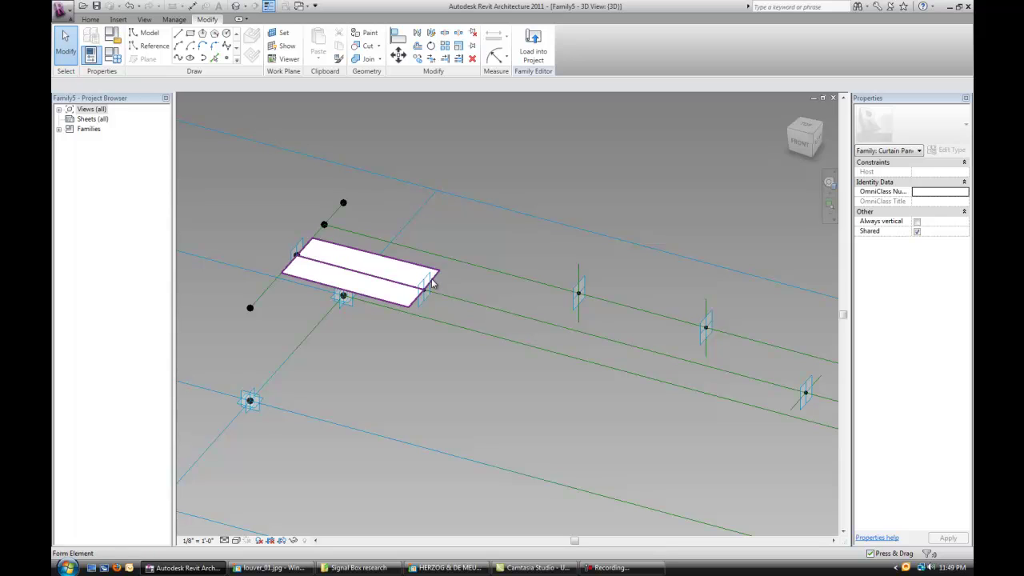
{"action": "key", "text": "Tab"}
{"action": "left_click", "coordinate": [446, 286]}
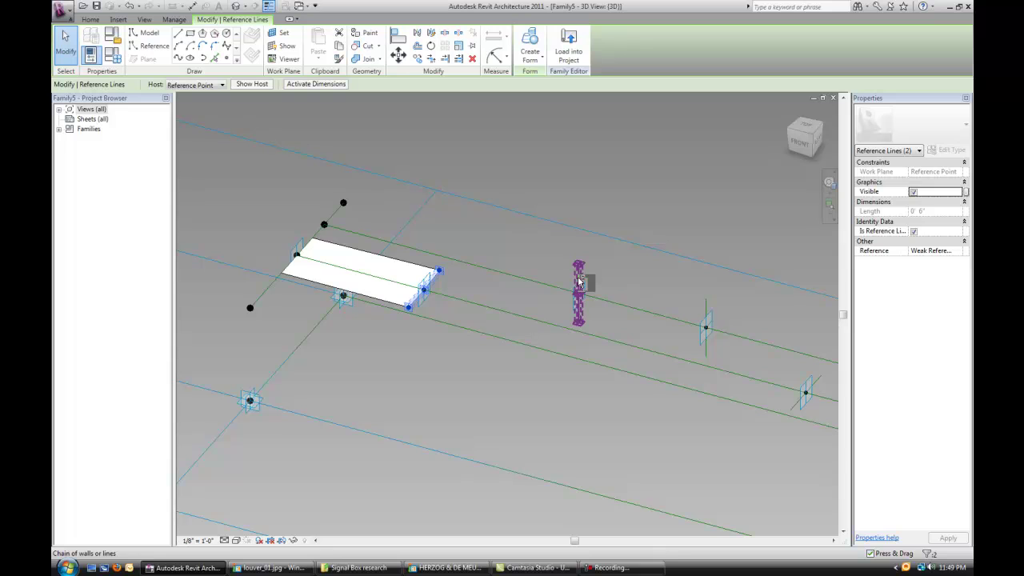
{"action": "left_click", "coordinate": [540, 286], "text": "ctrl"}
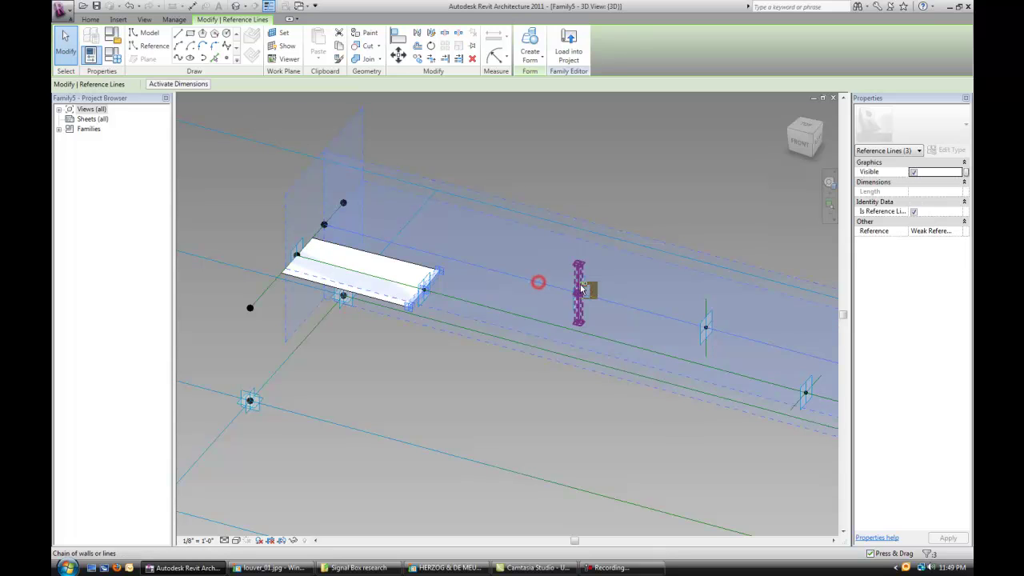
{"action": "left_click", "coordinate": [582, 277], "text": "ctrl"}
{"action": "scroll", "coordinate": [646, 288], "scroll_direction": "down", "scroll_amount": 2}
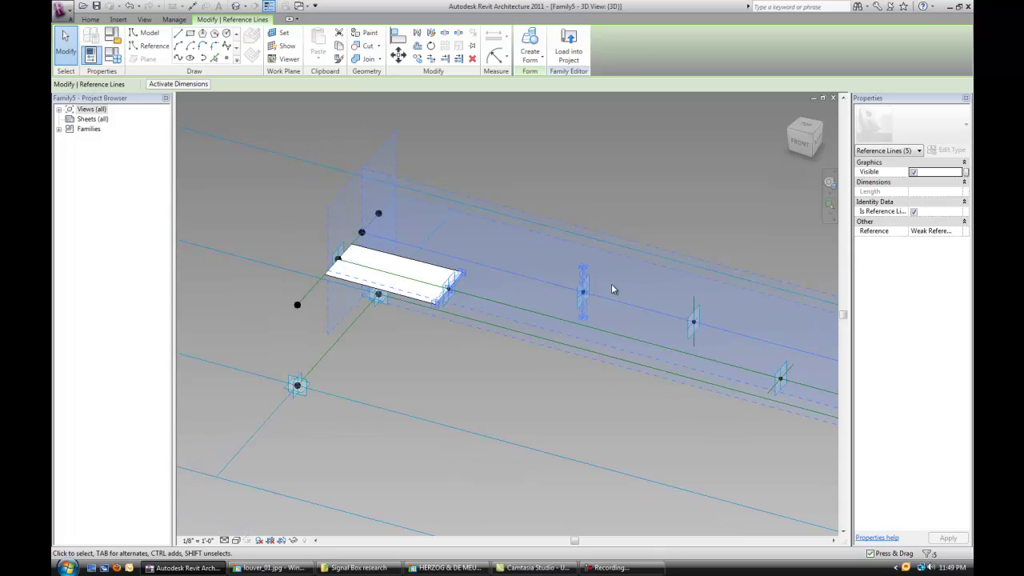
{"action": "left_click", "coordinate": [533, 40]}
{"action": "middle_click_drag", "start_coordinate": [579, 261], "coordinate": [485, 295], "text": "shift"}
Create a form between the two vertical profile lines on the back axis
{"action": "left_click", "coordinate": [422, 276]}
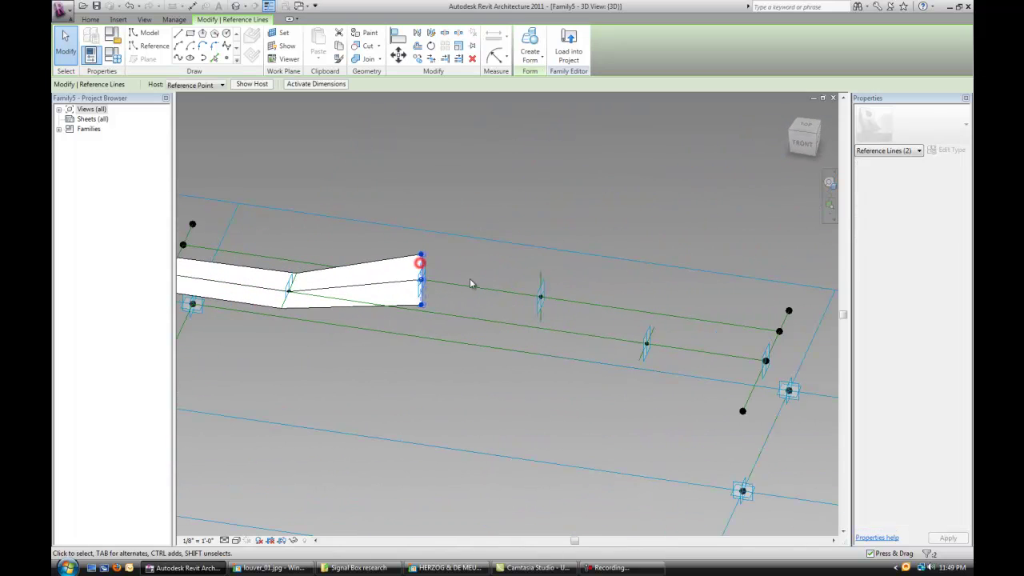
{"action": "left_click", "coordinate": [542, 284], "text": "ctrl"}
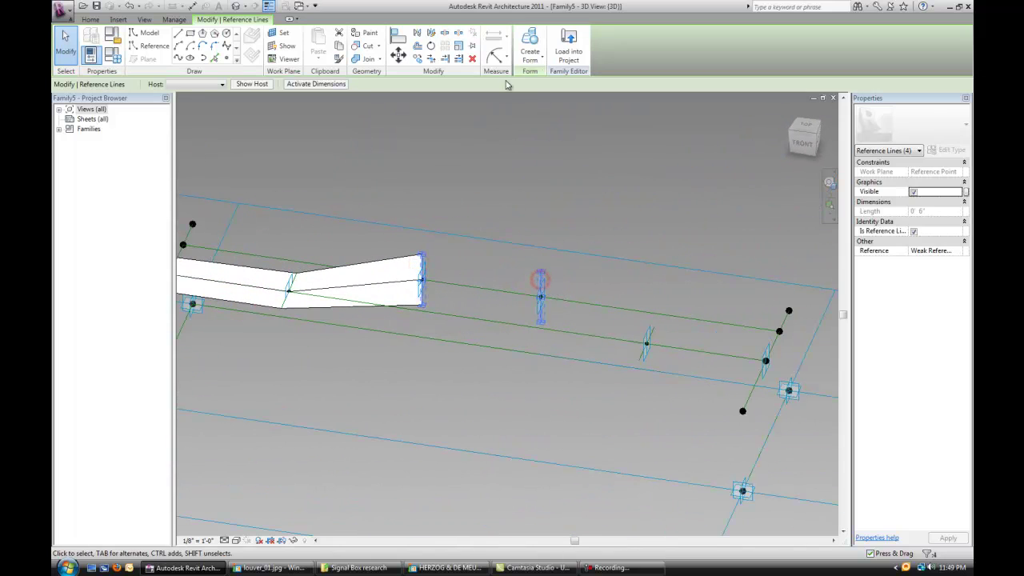
{"action": "left_click", "coordinate": [531, 40]}
{"action": "middle_click_drag", "start_coordinate": [576, 295], "coordinate": [458, 269], "text": "shift"}
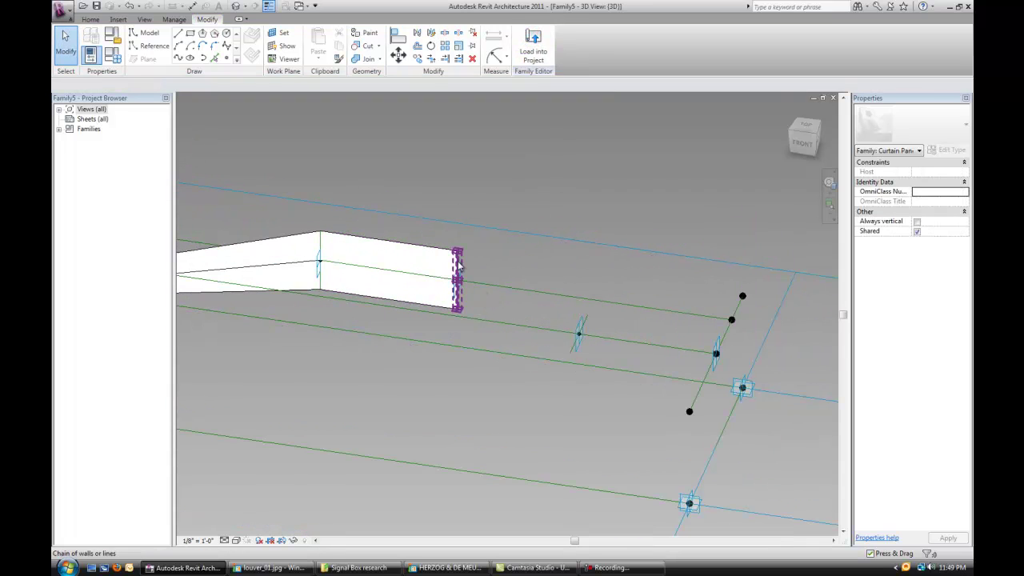
Create a form from the back axis's second profile line to the fifth profile line on the front axis
{"action": "left_click", "coordinate": [498, 282]}
{"action": "left_click", "coordinate": [576, 300]}
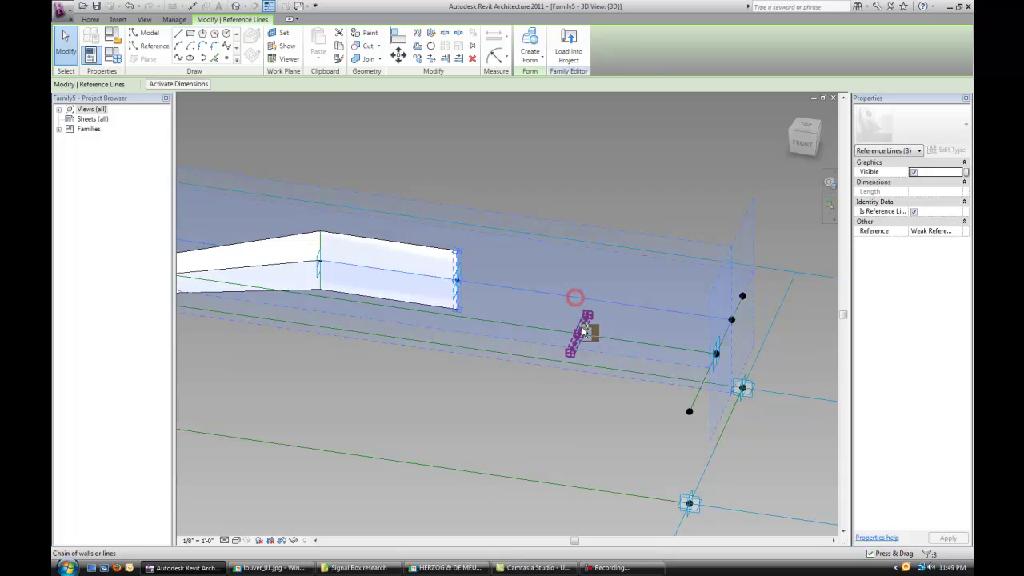
{"action": "left_click", "coordinate": [531, 40]}
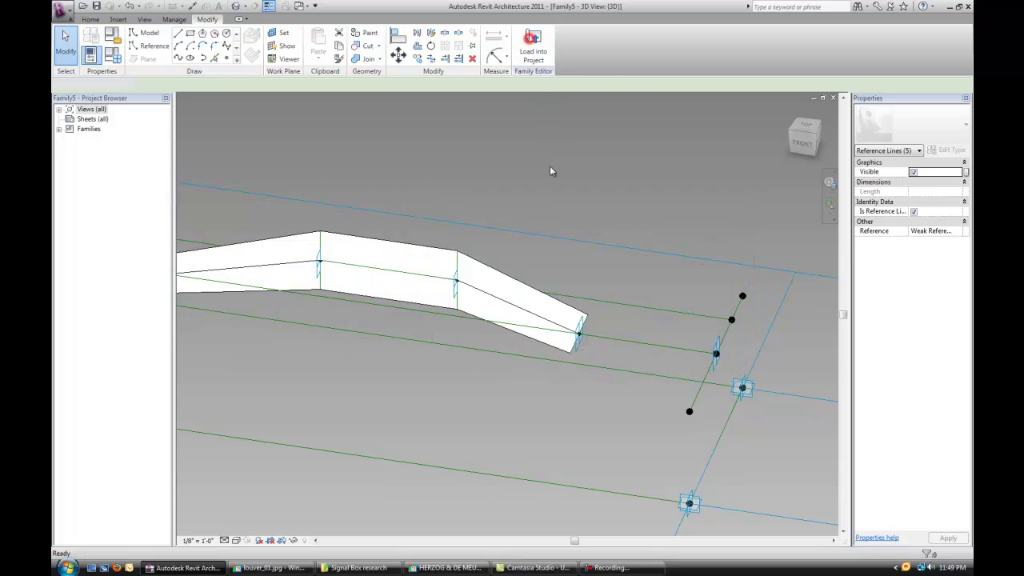
{"action": "middle_click_drag", "start_coordinate": [567, 312], "coordinate": [507, 299], "text": "shift"}
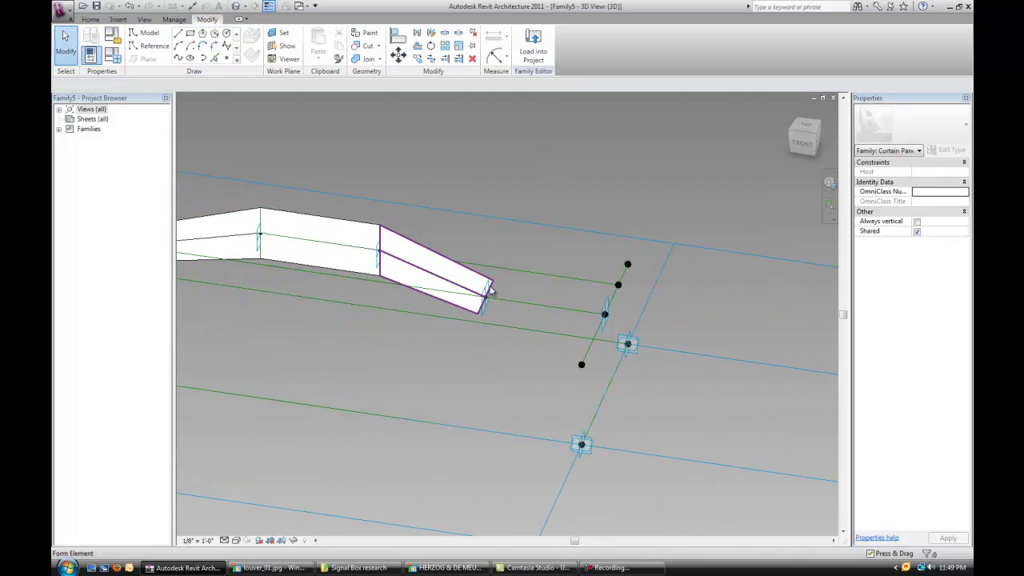
Create the last louver segment as a form between the fifth and sixth profile lines on the front axis
{"action": "left_click", "coordinate": [493, 290]}
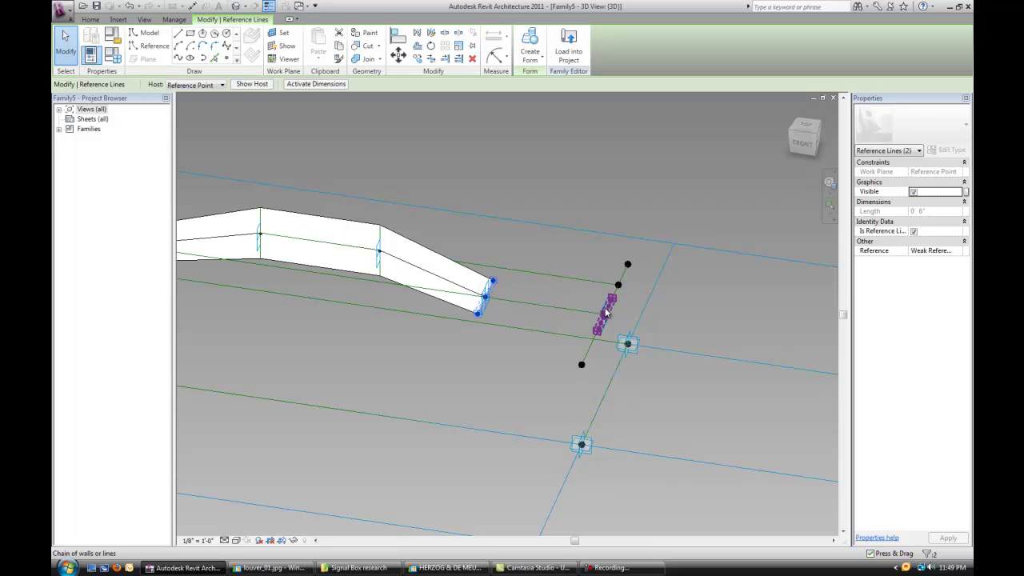
{"action": "left_click", "coordinate": [610, 306], "text": "ctrl"}
{"action": "left_click", "coordinate": [530, 44]}
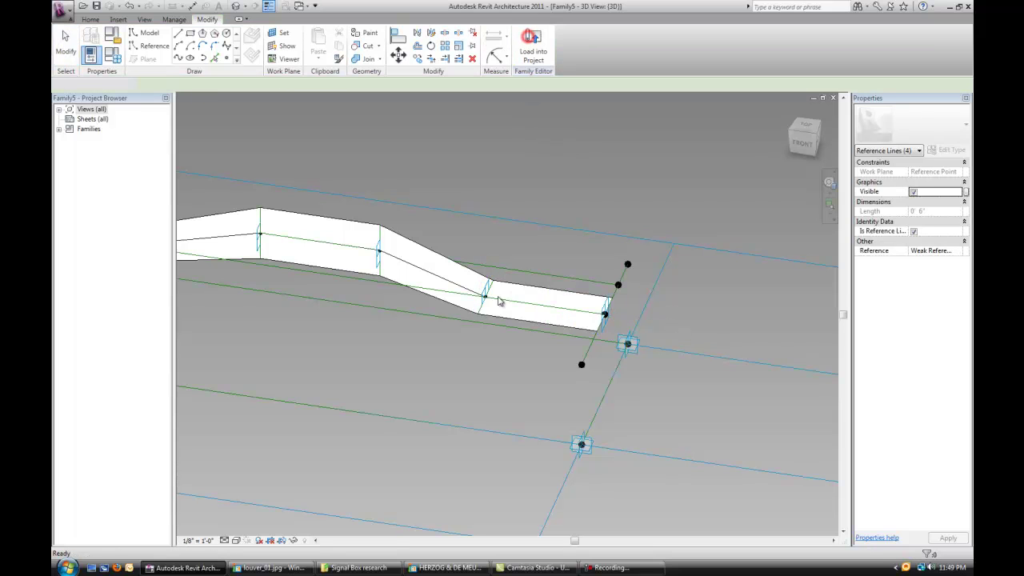
{"action": "middle_click_drag", "start_coordinate": [501, 300], "coordinate": [448, 365], "text": "shift"}
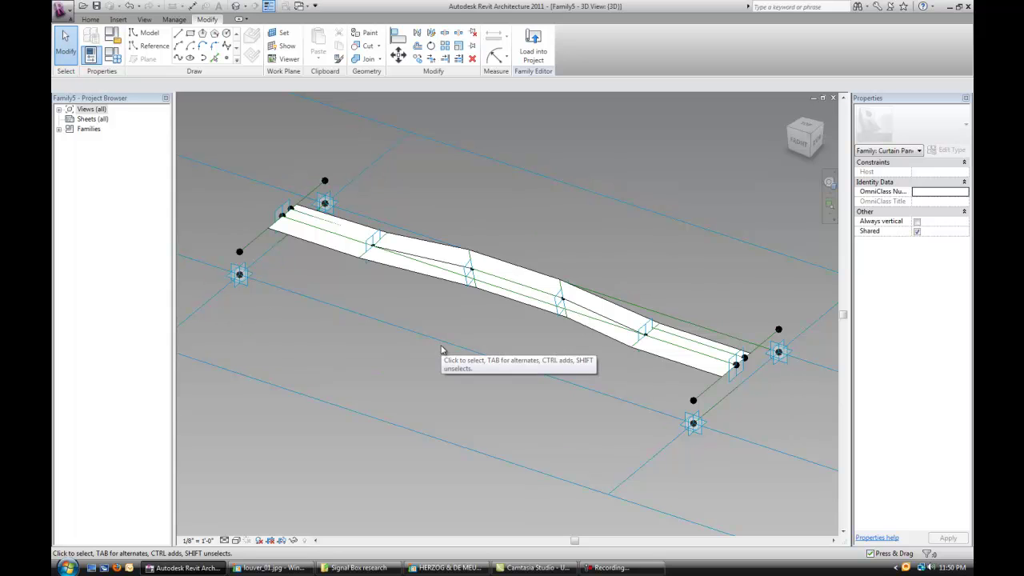
{"action": "mouse_move", "coordinate": [487, 344]}
{"action": "middle_mouse_down", "text": "shift"}
{"action": "mouse_move", "coordinate": [421, 320]}
{"action": "mouse_move", "coordinate": [528, 341]}
{"action": "mouse_move", "coordinate": [521, 359]}
{"action": "mouse_move", "coordinate": [492, 345]}
{"action": "mouse_move", "coordinate": [499, 359]}
{"action": "middle_mouse_up", "text": "shift"}
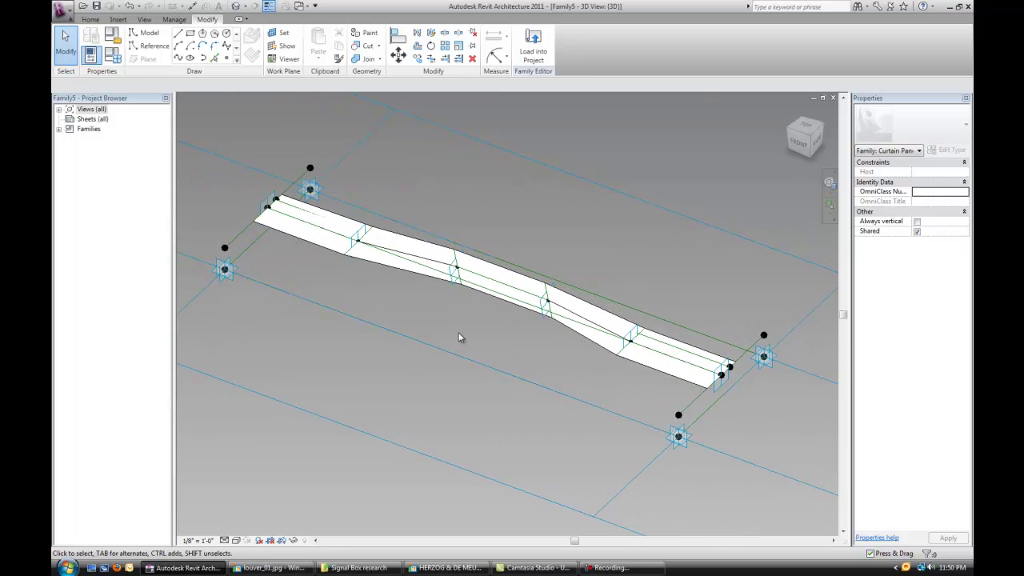
Test the louver's twist by setting rotation_angle to 99° in the family types and inspecting the form
{"action": "left_click", "coordinate": [106, 50]}
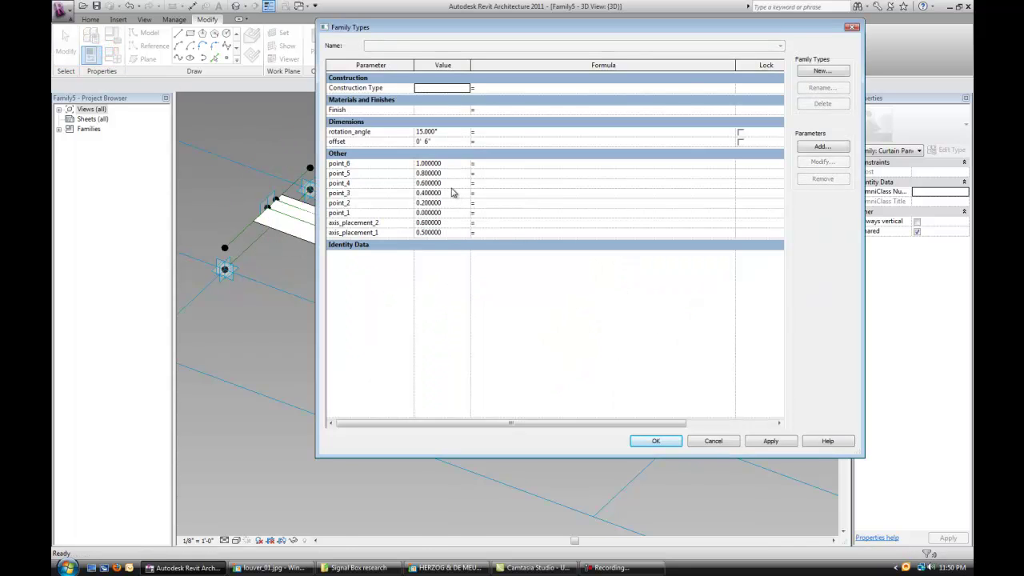
{"action": "left_click", "coordinate": [452, 133]}
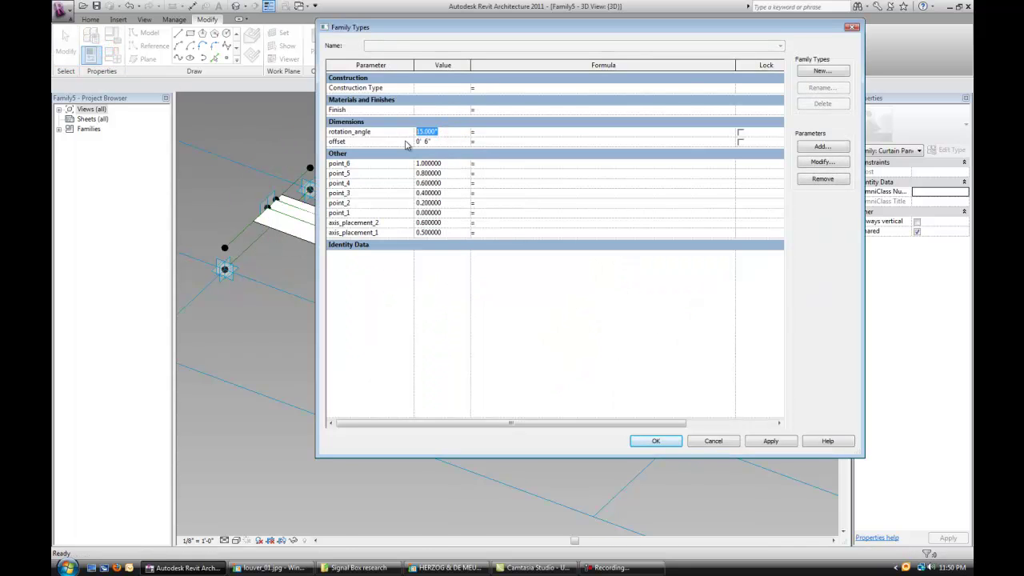
{"action": "key", "text": "Tab"}
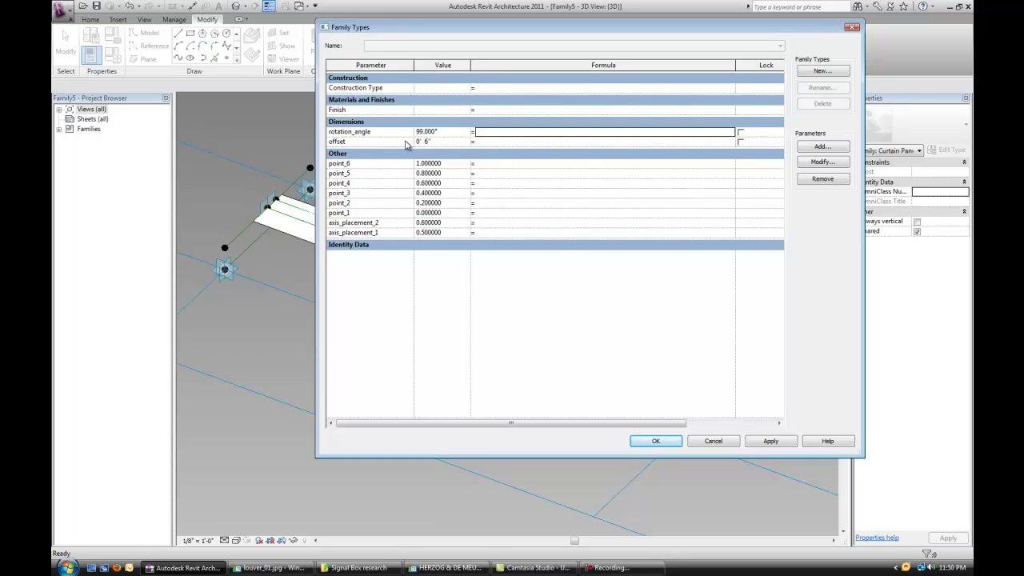
{"action": "left_click", "coordinate": [771, 441]}
{"action": "left_click", "coordinate": [656, 440]}
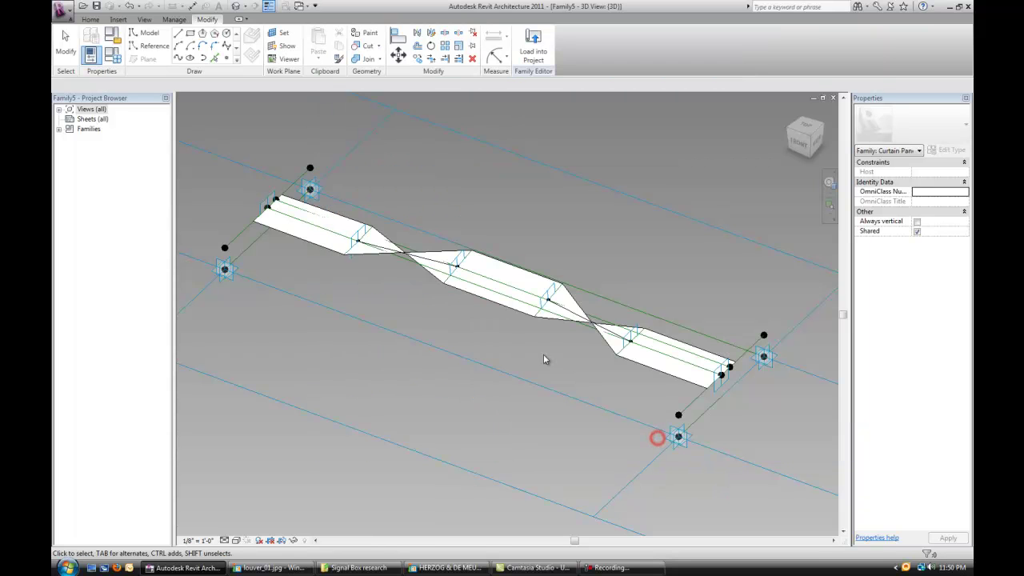
{"action": "middle_click_drag", "start_coordinate": [534, 357], "coordinate": [482, 300], "text": "shift"}
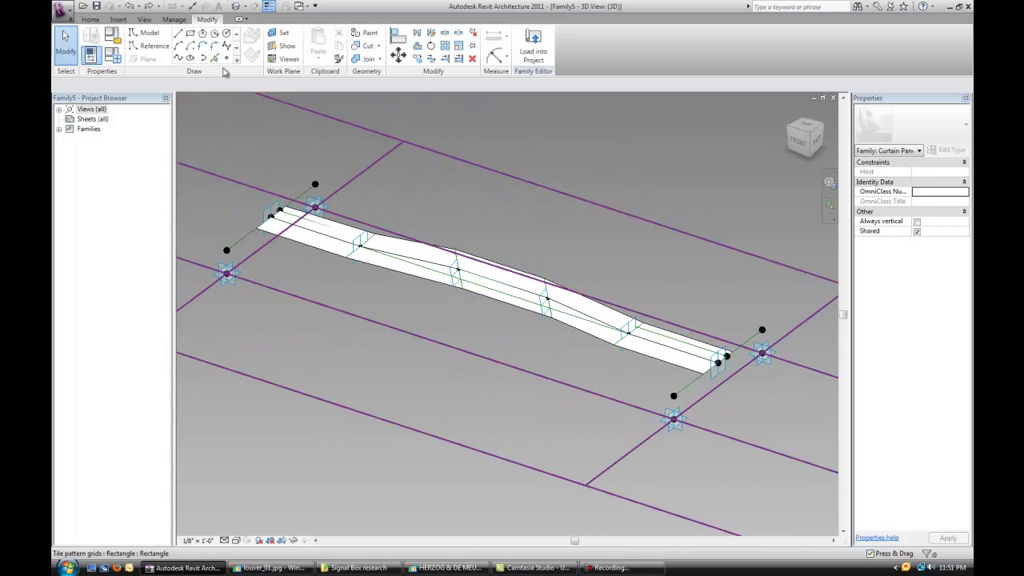
{"action": "middle_click_drag", "start_coordinate": [491, 288], "coordinate": [493, 358], "text": "shift"}
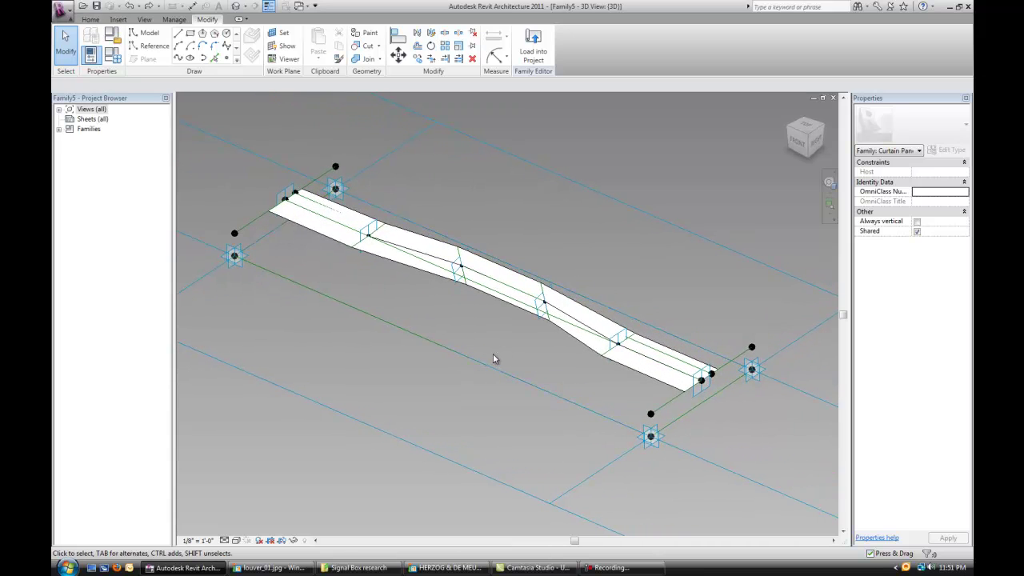